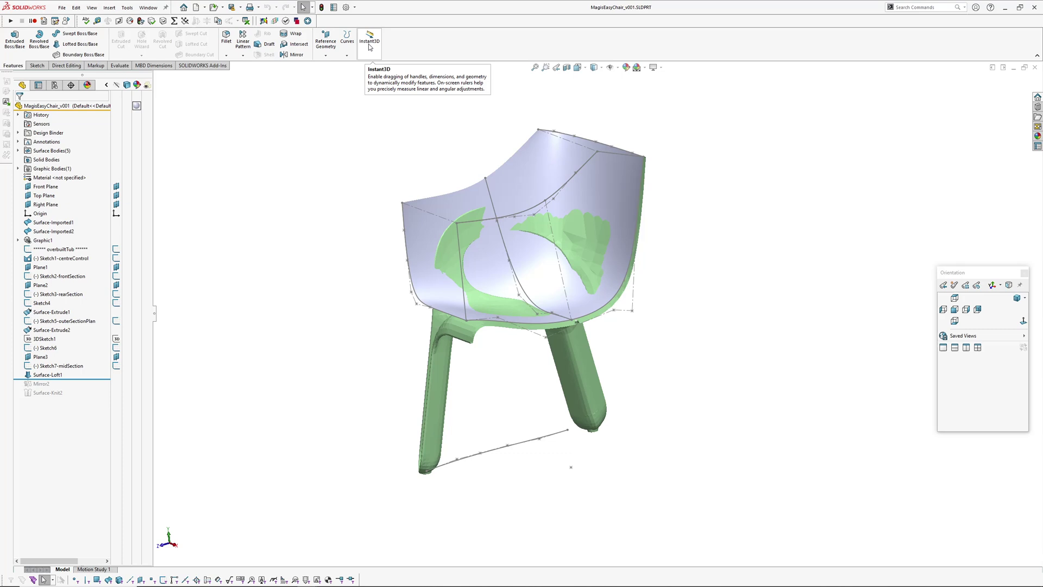
pyautogui.moveTo(332, 188); pyautogui.dragTo(363, 214, button='middle')
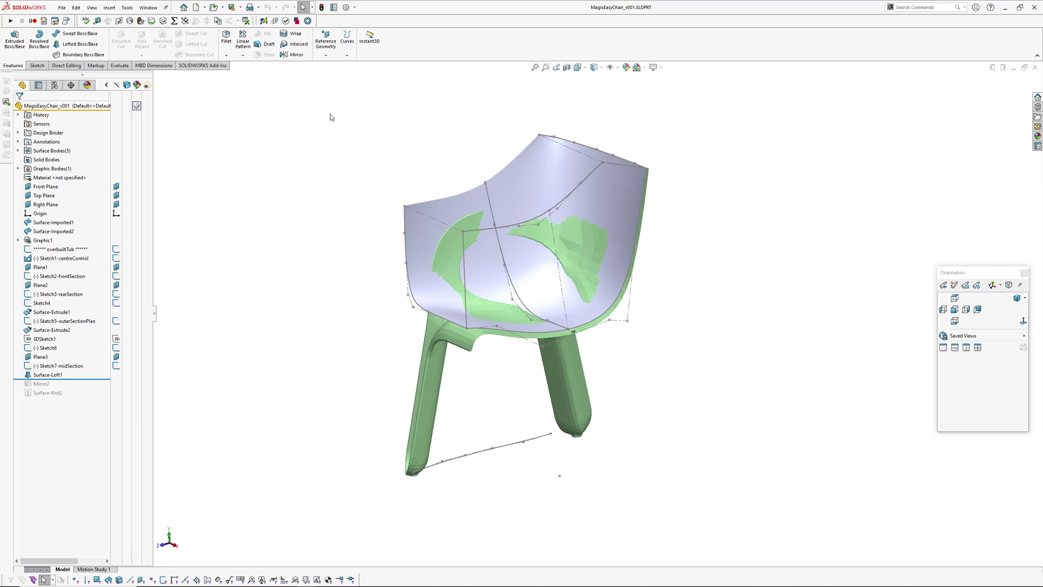
pyautogui.scroll(1, 404, 176)
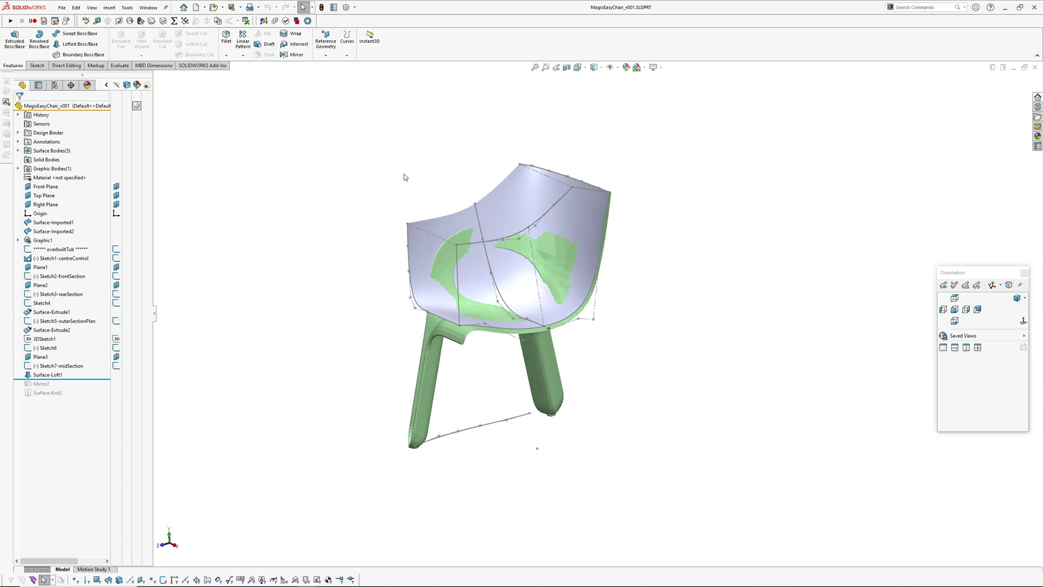
pyautogui.keyDown('ctrl'); pyautogui.moveTo(355, 151); pyautogui.dragTo(461, 204, button='middle'); pyautogui.keyUp('ctrl')
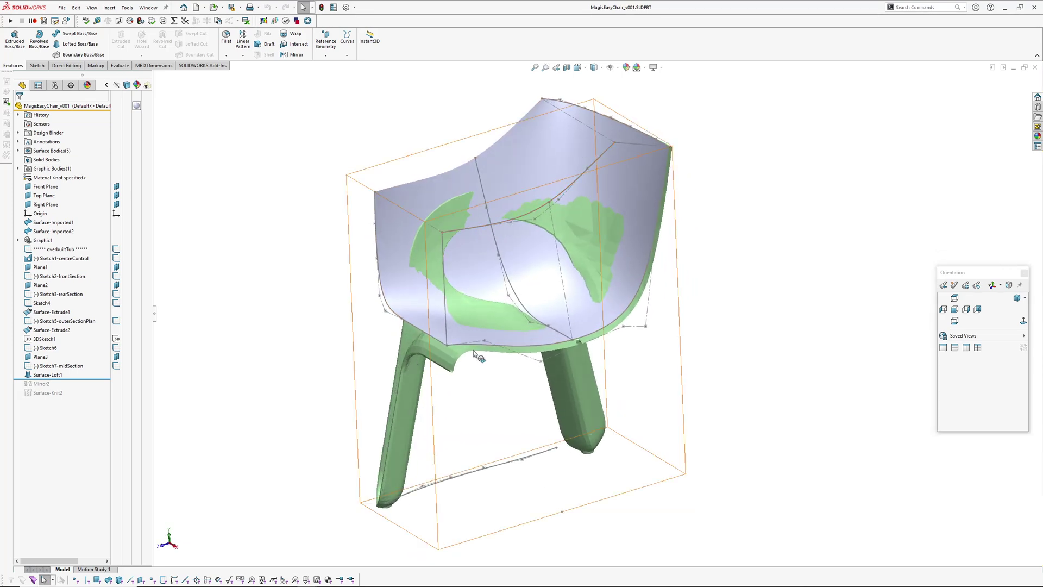
pyautogui.moveTo(459, 200); pyautogui.dragTo(404, 287, button='middle')
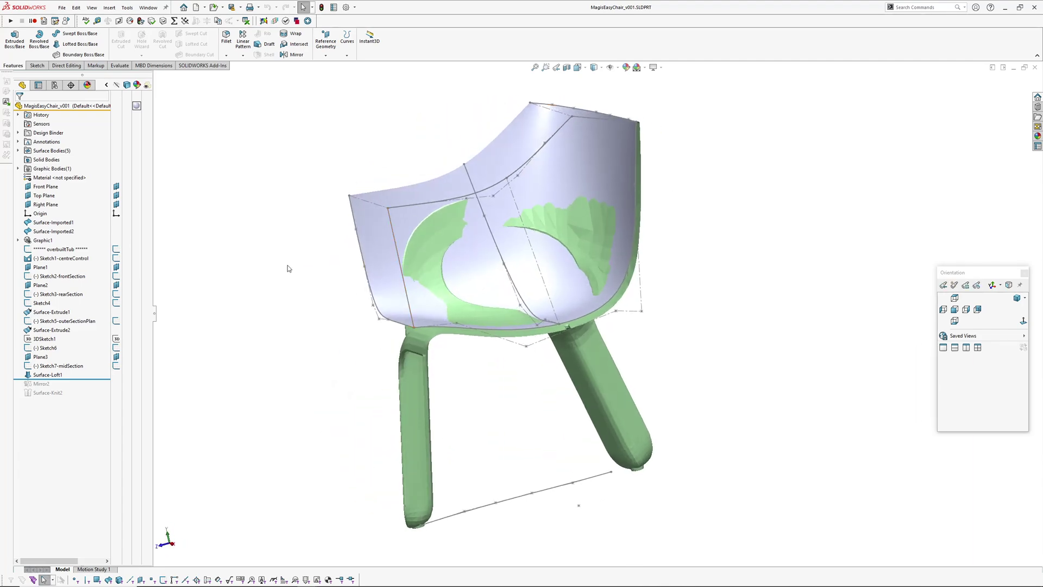
pyautogui.moveTo(288, 266); pyautogui.dragTo(324, 270, button='middle')
# Switch to the Test Surface 24 k-transition_v005 part and inspect its blended surface transition.
pyautogui.click(147, 7)
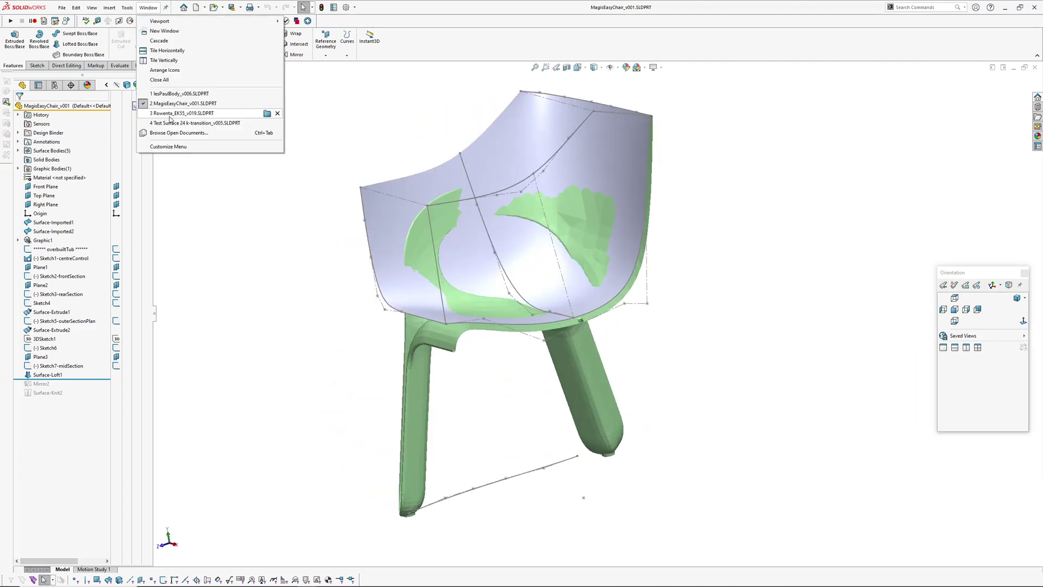
pyautogui.click(173, 123)
pyautogui.moveTo(561, 344); pyautogui.dragTo(487, 345, button='middle')
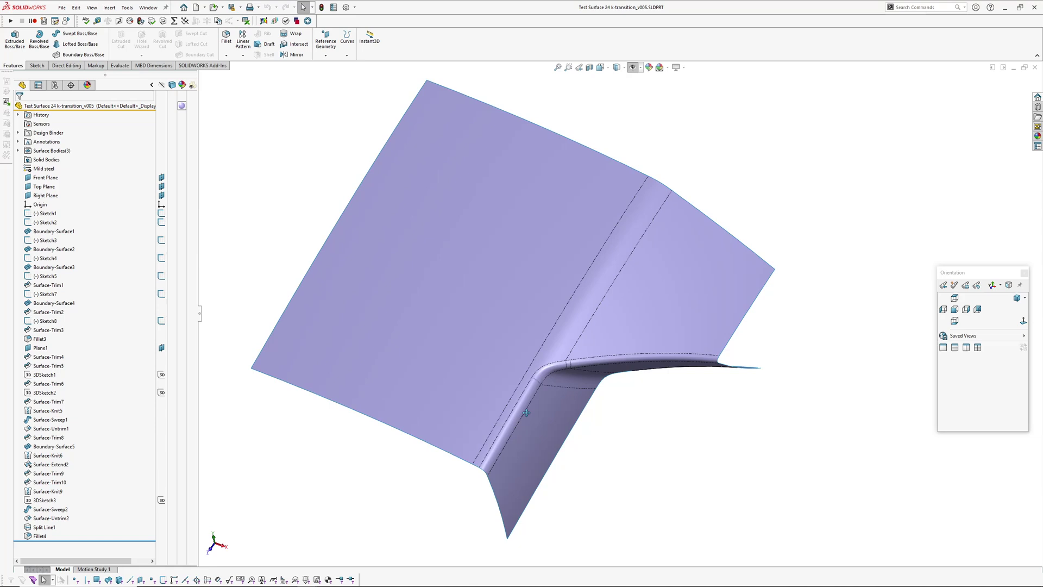
pyautogui.moveTo(386, 184); pyautogui.dragTo(500, 305, button='middle')
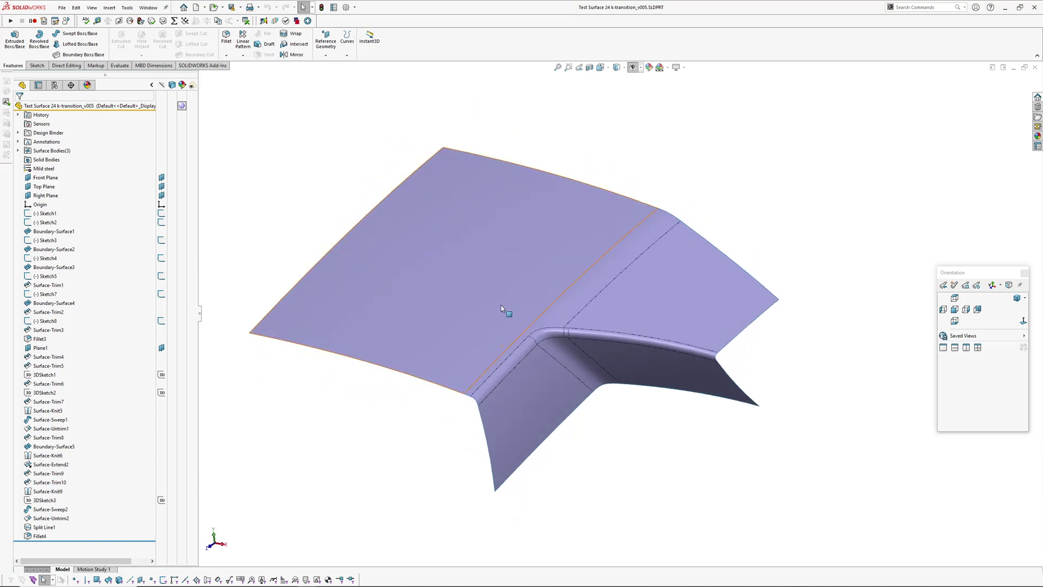
pyautogui.keyDown('ctrl'); pyautogui.moveTo(348, 185); pyautogui.dragTo(370, 177, button='middle'); pyautogui.keyUp('ctrl')
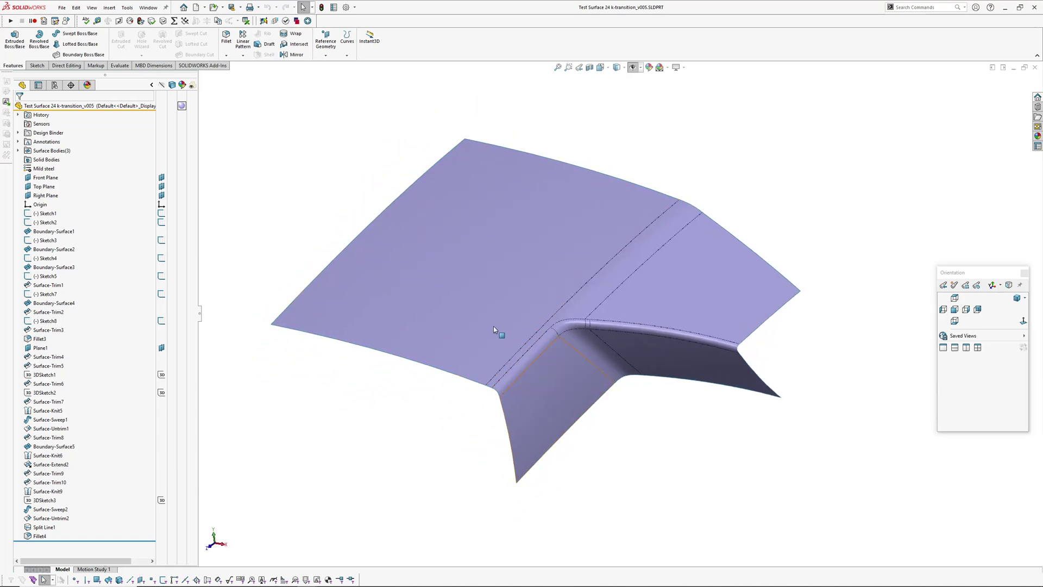
# Switch to the Rowenta_EK55_v019 part and inspect its ring and handle surfaces from several angles.
pyautogui.hotkey('ctrl', 'Tab')
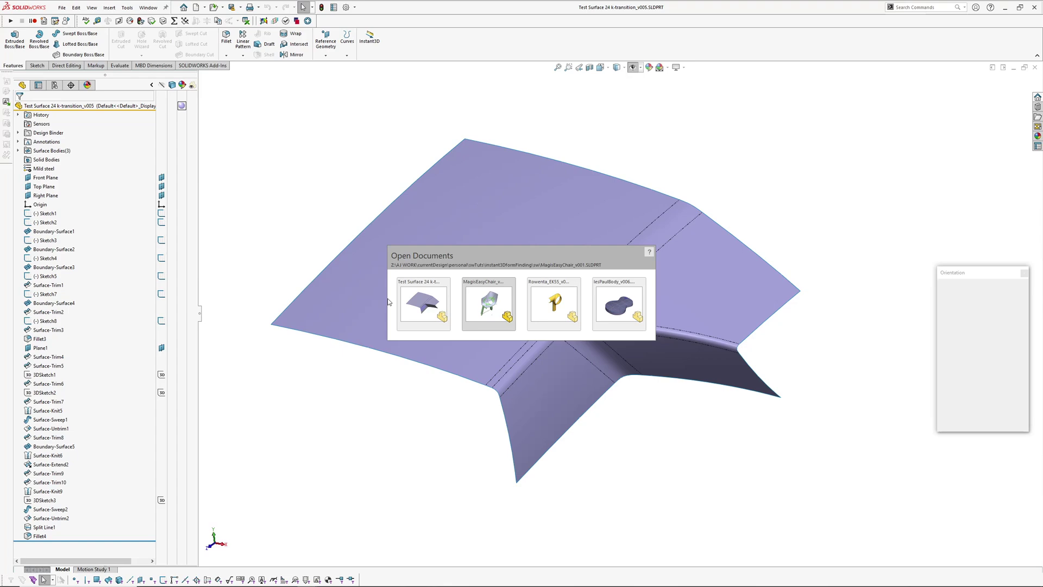
pyautogui.click(560, 313)
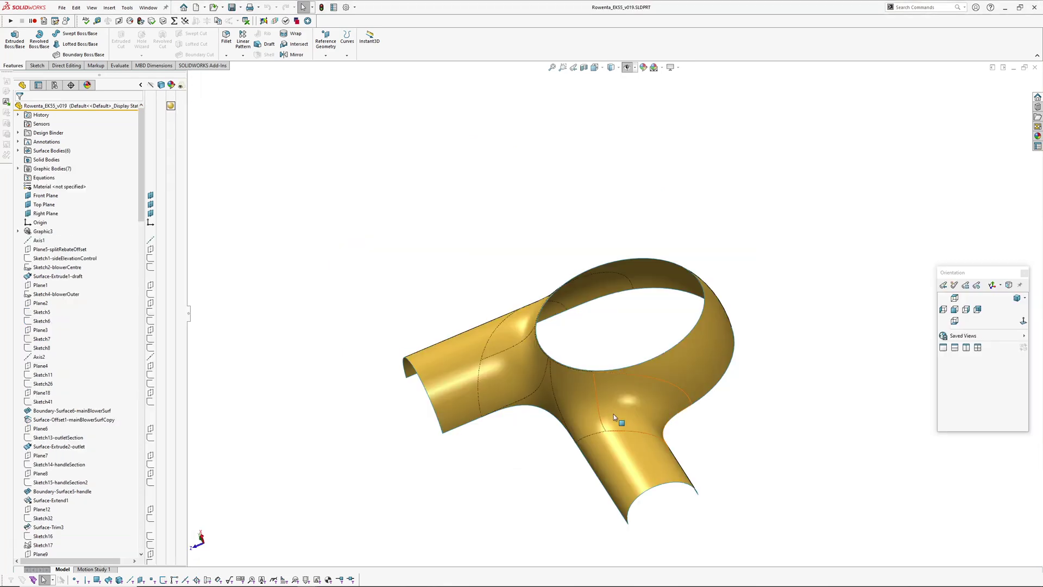
pyautogui.scroll(-4, 528, 368)
pyautogui.click(520, 358)
pyautogui.moveTo(519, 357); pyautogui.dragTo(542, 431, button='middle')
pyautogui.click(542, 431)
# Return to the MagisEasyChair_v001 part.
pyautogui.hotkey('ctrl', 'Tab')
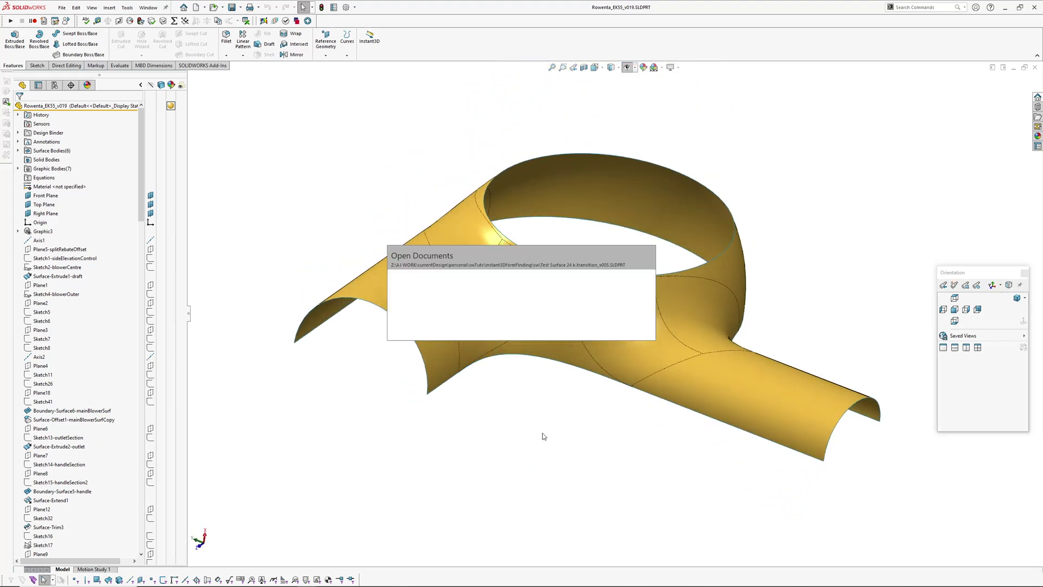
pyautogui.moveTo(538, 363); pyautogui.dragTo(561, 363, button='middle')
pyautogui.moveTo(561, 364); pyautogui.dragTo(564, 379, button='middle')
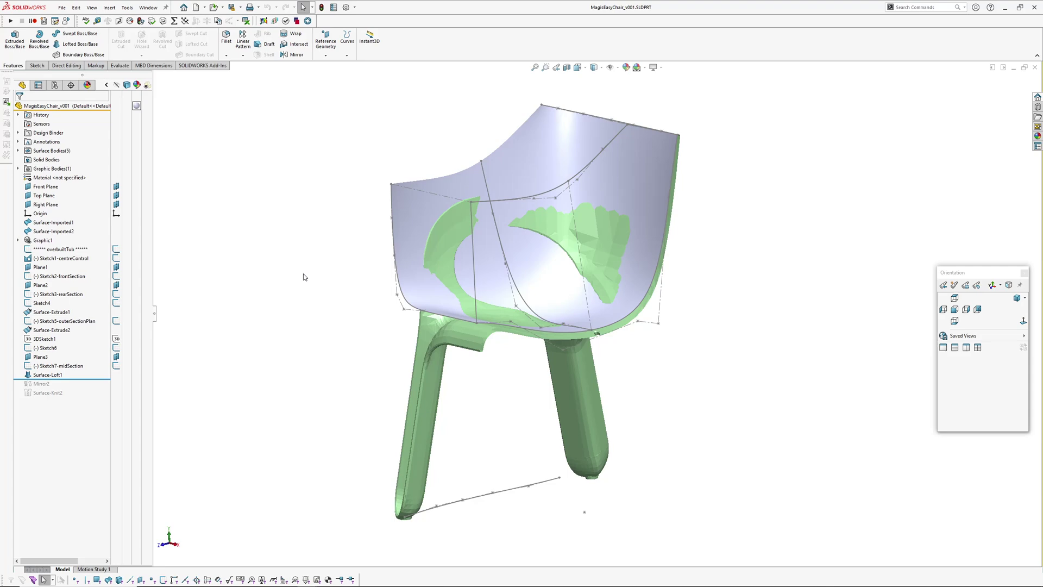
# Show the Surface-Imported1 body temporarily to examine the complete reference chair, and hide it again.
pyautogui.click(50, 223)
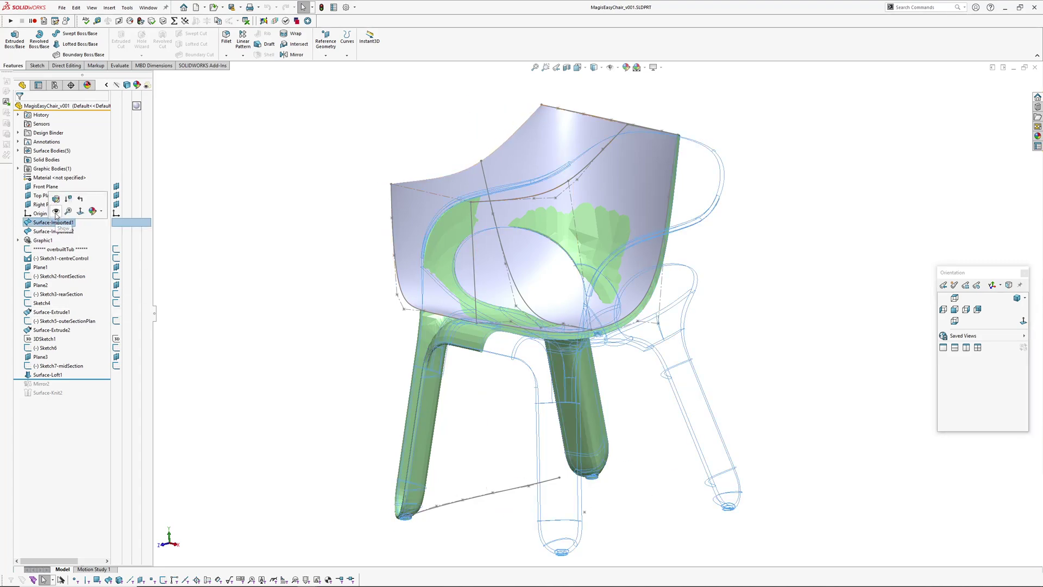
pyautogui.moveTo(547, 314)
pyautogui.mouseDown(button='middle')
pyautogui.moveTo(770, 282)
pyautogui.moveTo(663, 256)
pyautogui.moveTo(649, 240)
pyautogui.moveTo(608, 242)
pyautogui.mouseUp(button='middle')
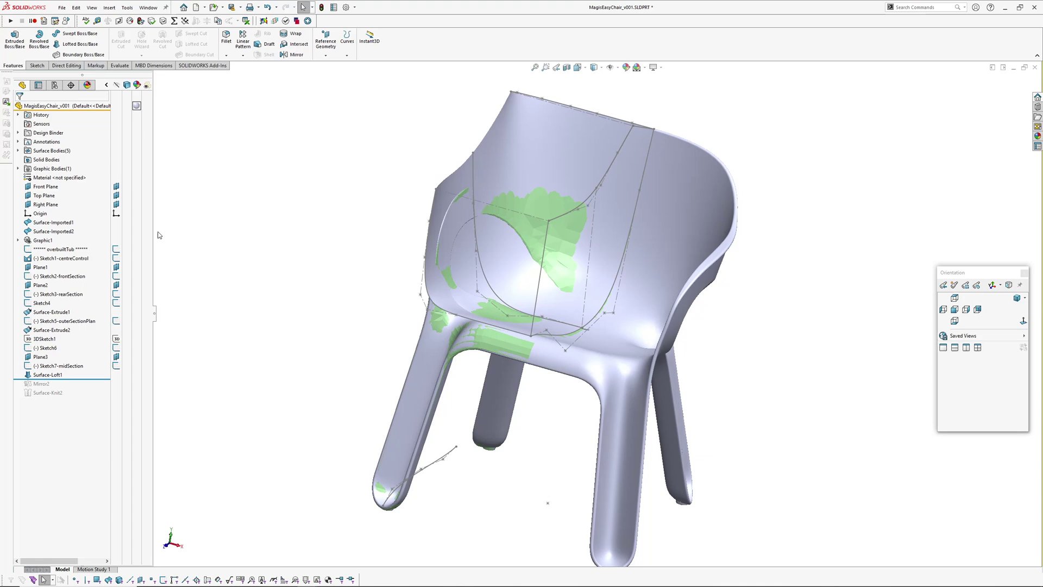
pyautogui.click(52, 223)
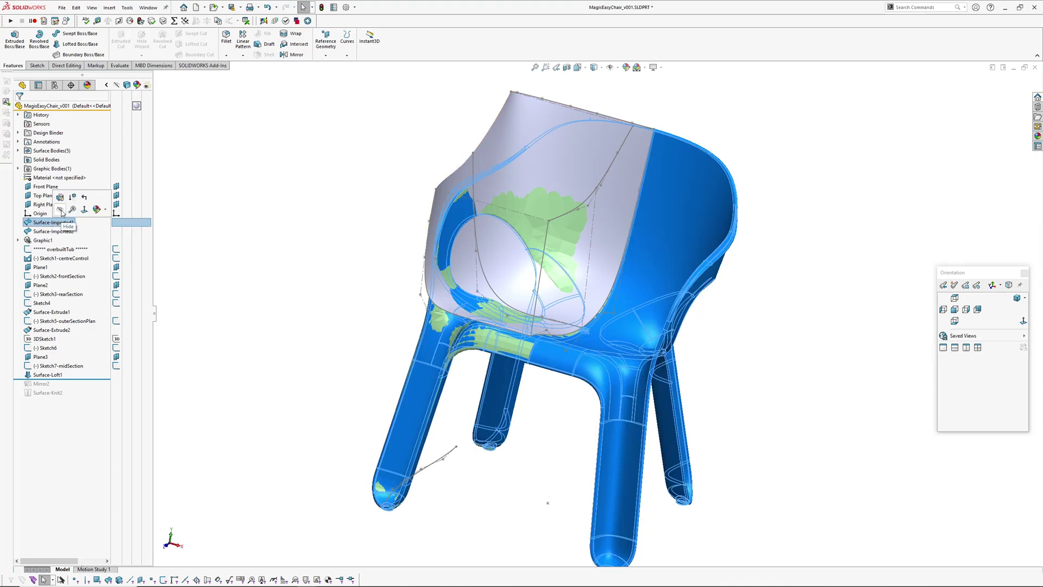
pyautogui.click(60, 209)
pyautogui.moveTo(614, 320); pyautogui.dragTo(361, 333, button='middle')
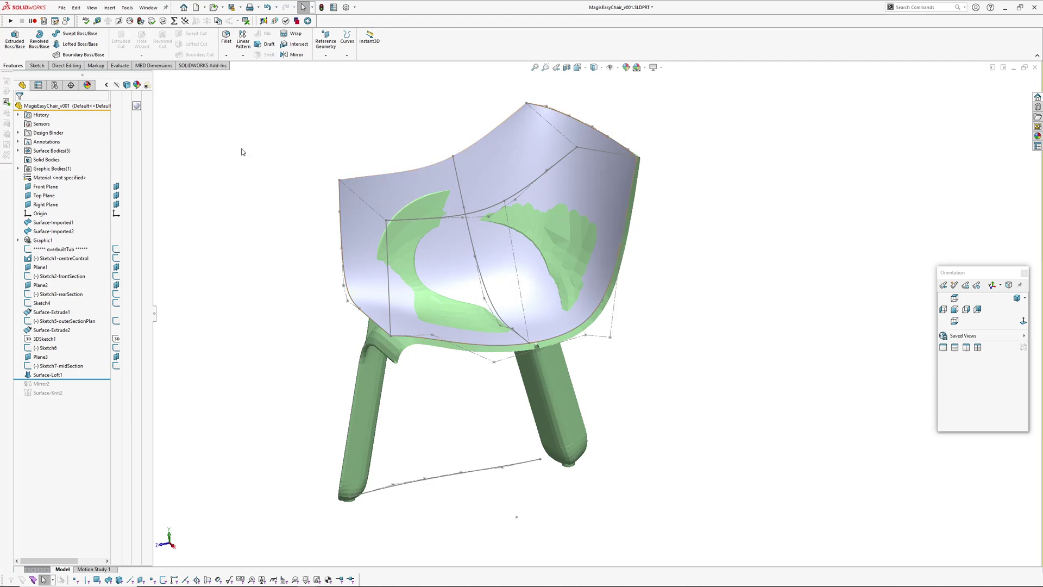
# Turn on Instant3D and try selecting the lofted tub surface, clearing the selection again.
pyautogui.click(369, 39)
pyautogui.moveTo(340, 263); pyautogui.dragTo(530, 296, button='middle')
pyautogui.click(485, 150)
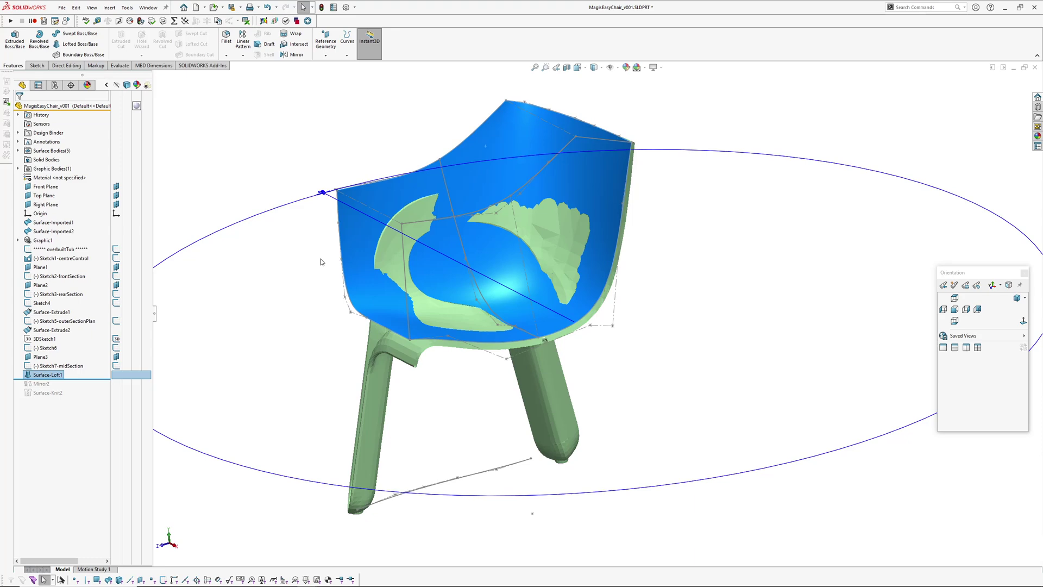
pyautogui.moveTo(427, 354); pyautogui.dragTo(449, 367, button='middle')
pyautogui.click(691, 359)
# Reposition the lower corner control vertex of the tub's front section spline, adjusting it twice directly in the model.
pyautogui.scroll(-2, 482, 262)
pyautogui.keyDown('ctrl'); pyautogui.moveTo(481, 258); pyautogui.dragTo(522, 259, button='middle'); pyautogui.keyUp('ctrl')
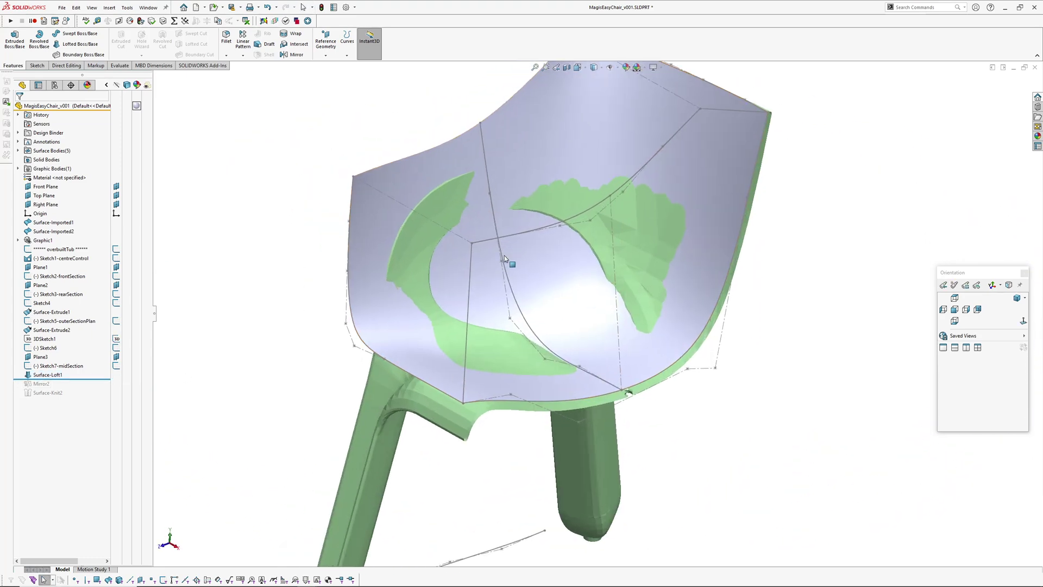
pyautogui.scroll(-3, 364, 333)
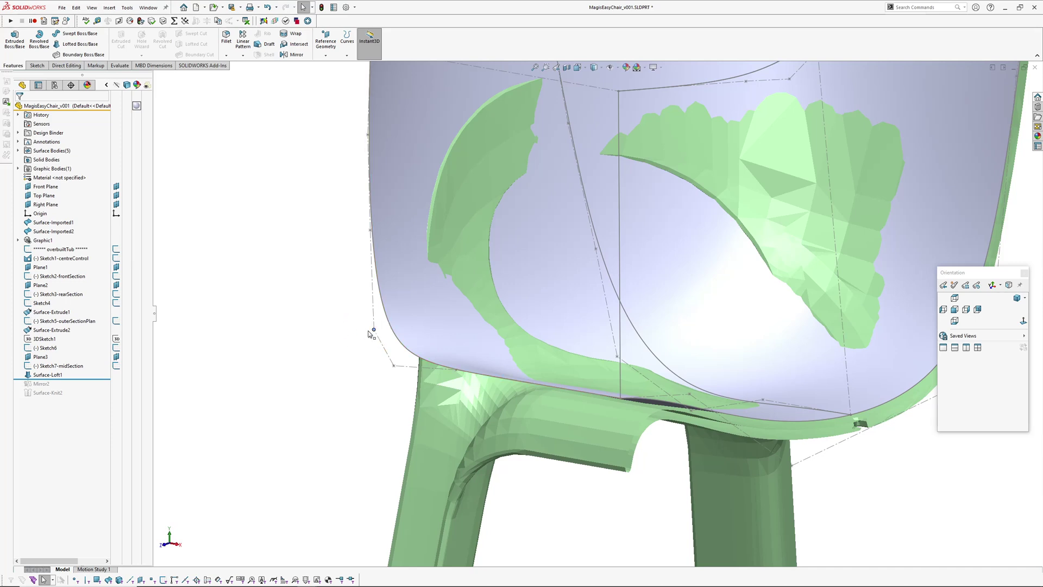
pyautogui.moveTo(369, 331); pyautogui.dragTo(361, 332)
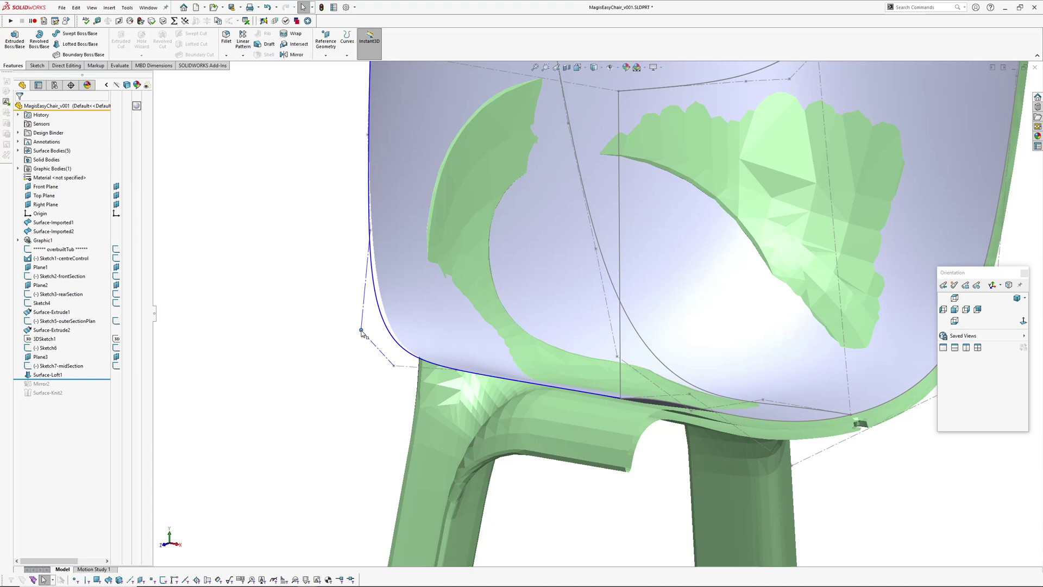
pyautogui.scroll(1, 370, 383)
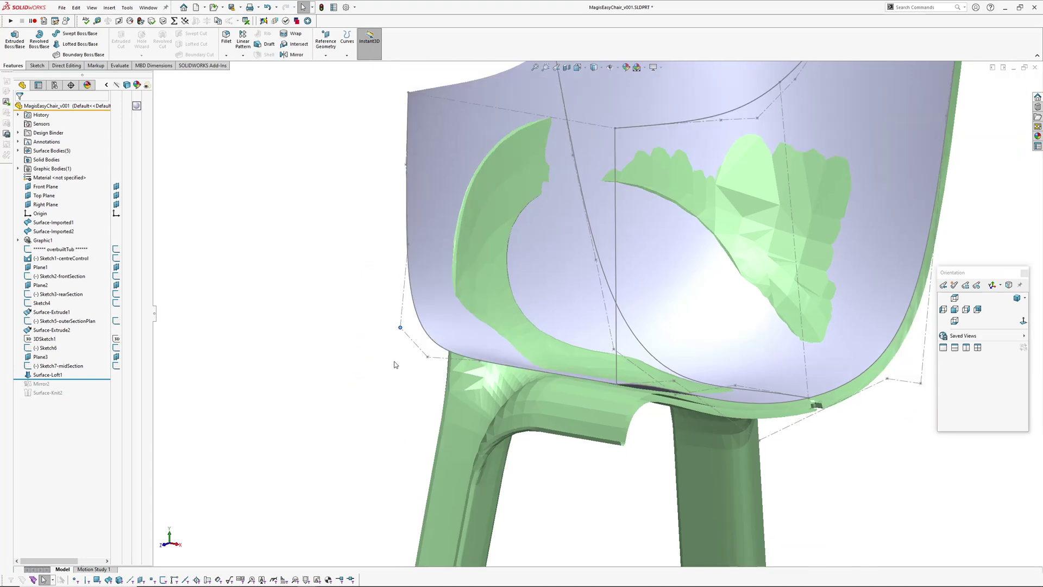
pyautogui.moveTo(395, 363)
pyautogui.mouseDown(button='middle')
pyautogui.moveTo(393, 326)
pyautogui.moveTo(385, 348)
pyautogui.mouseUp(button='middle')
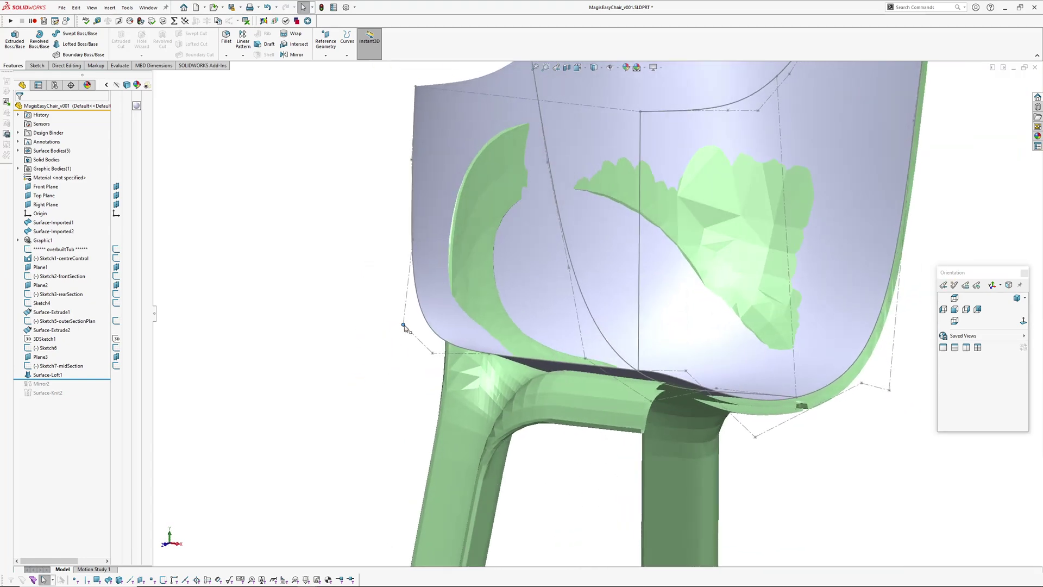
pyautogui.moveTo(404, 326); pyautogui.dragTo(413, 336)
# Shift the upper control vertex of the tub's front section spline slightly and check the updated loft.
pyautogui.keyDown('ctrl'); pyautogui.moveTo(410, 253); pyautogui.dragTo(395, 287, button='middle'); pyautogui.keyUp('ctrl')
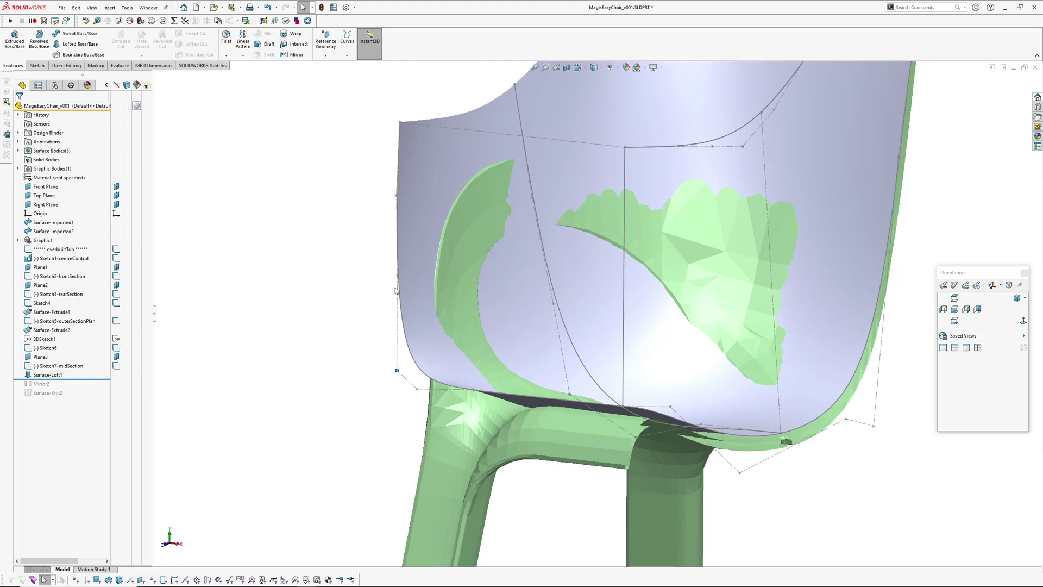
pyautogui.moveTo(396, 195); pyautogui.dragTo(400, 199)
pyautogui.keyDown('ctrl'); pyautogui.moveTo(350, 235); pyautogui.dragTo(356, 295, button='middle'); pyautogui.keyUp('ctrl')
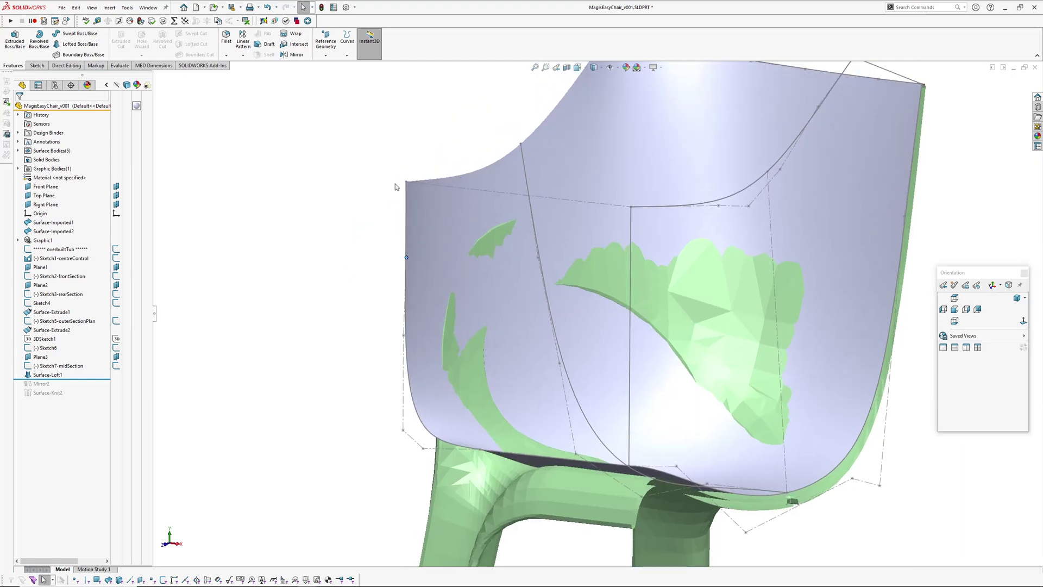
pyautogui.moveTo(395, 185); pyautogui.dragTo(430, 376, button='middle')
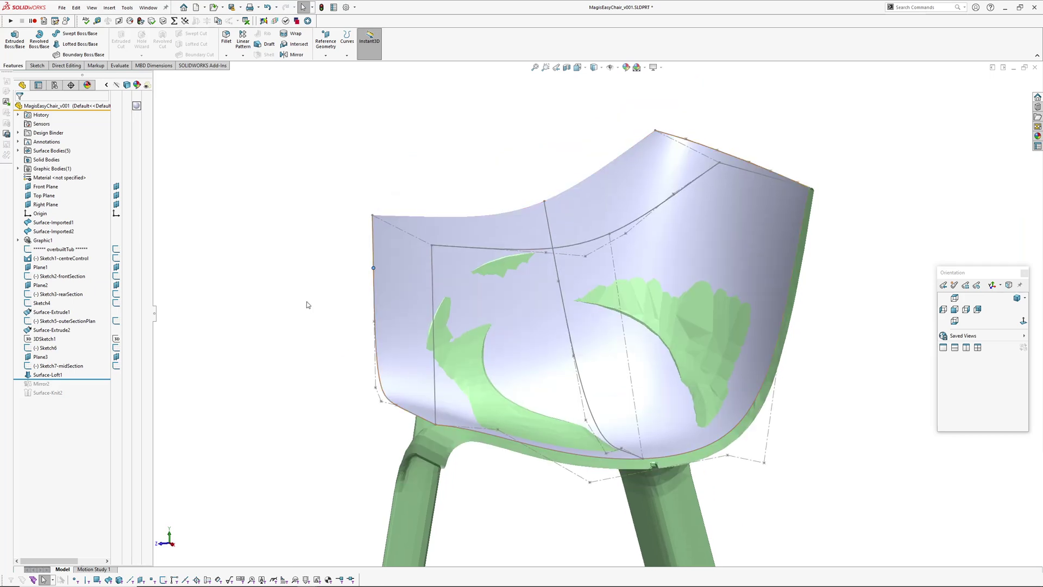
# Set up a Body Compare with the imported graphic mesh as source body and Surface-Loft1 as compare body.
pyautogui.click(78, 11)
pyautogui.moveTo(92, 8)
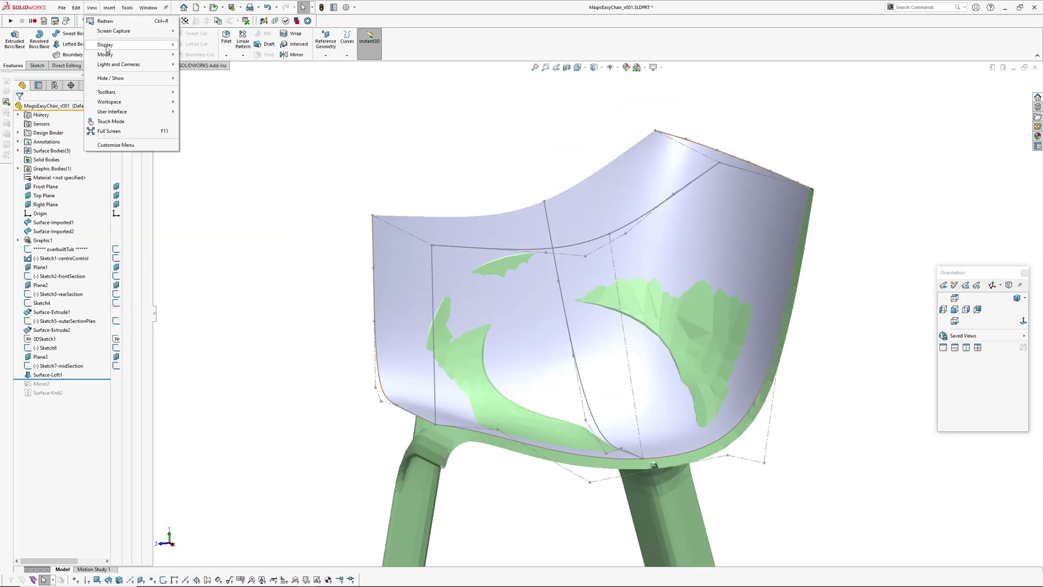
pyautogui.moveTo(107, 47)
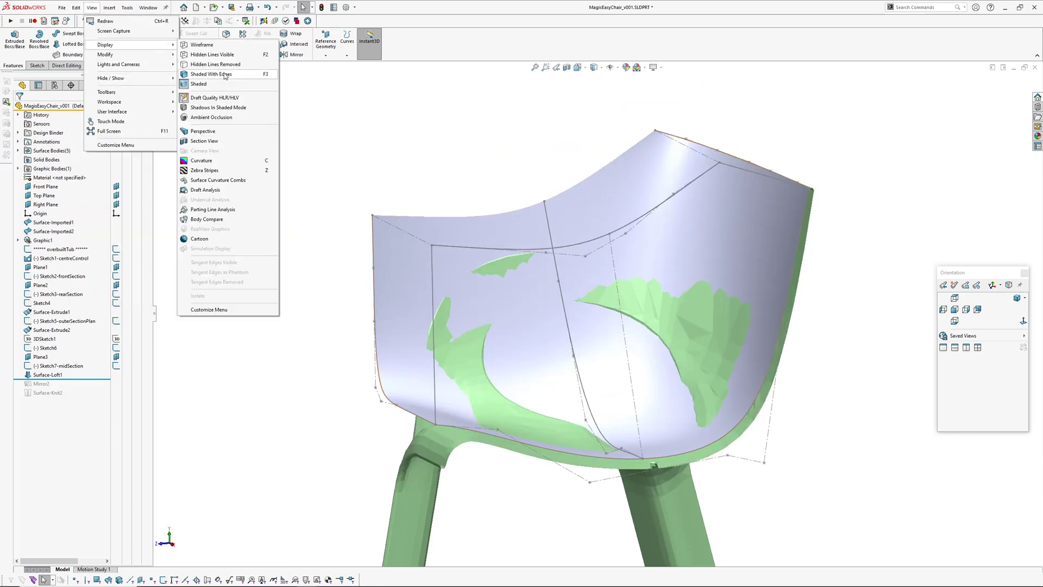
pyautogui.click(206, 218)
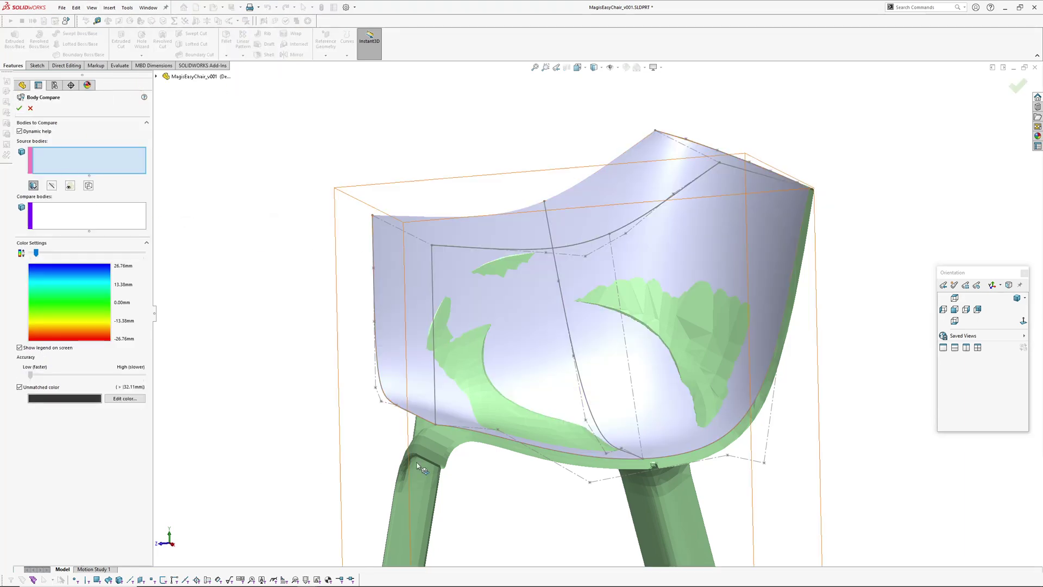
pyautogui.click(435, 453)
pyautogui.moveTo(388, 471); pyautogui.dragTo(412, 484, button='middle')
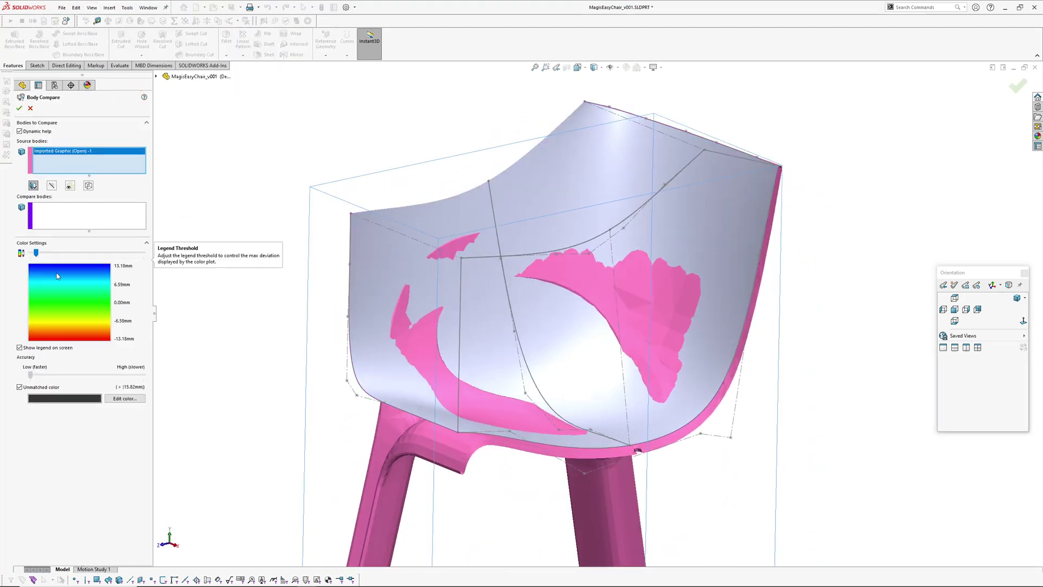
pyautogui.click(53, 223)
pyautogui.click(369, 274)
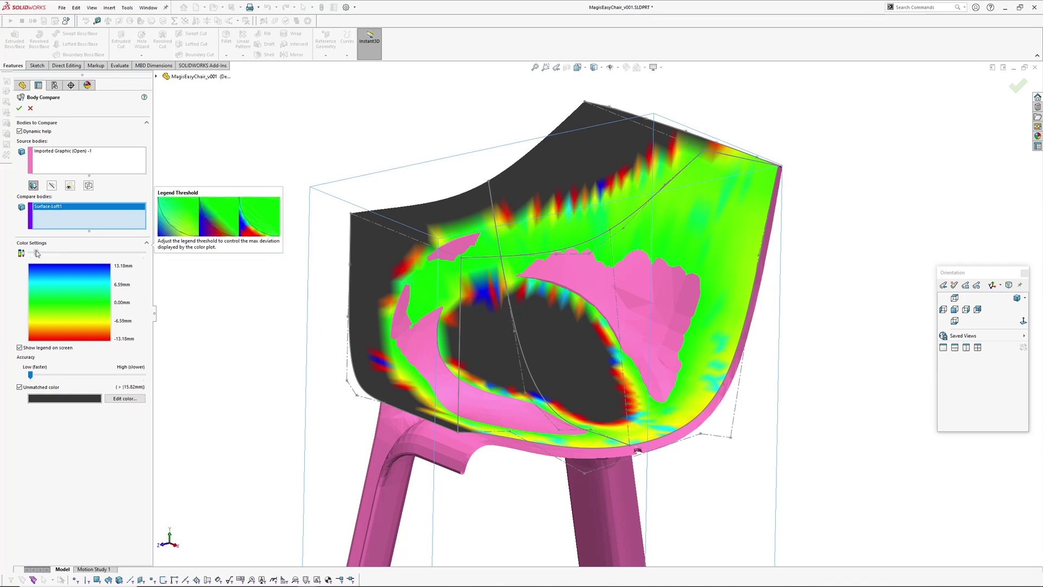
# Lower the Body Compare legend threshold to 5.59 mm, raise the accuracy to its highest setting and accept the comparison.
pyautogui.moveTo(37, 254); pyautogui.dragTo(32, 256)
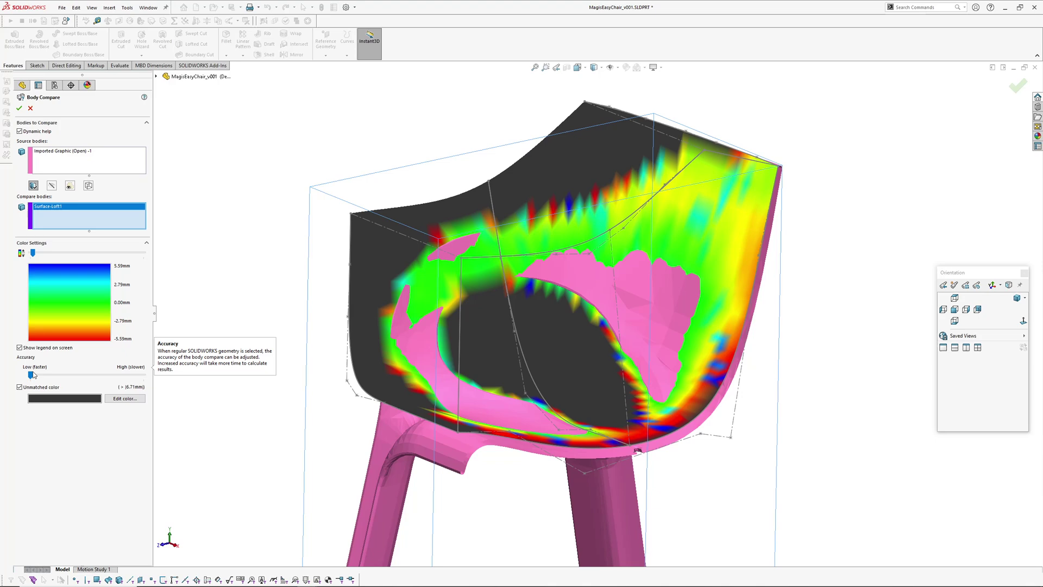
pyautogui.moveTo(31, 375); pyautogui.dragTo(144, 382)
pyautogui.click(19, 108)
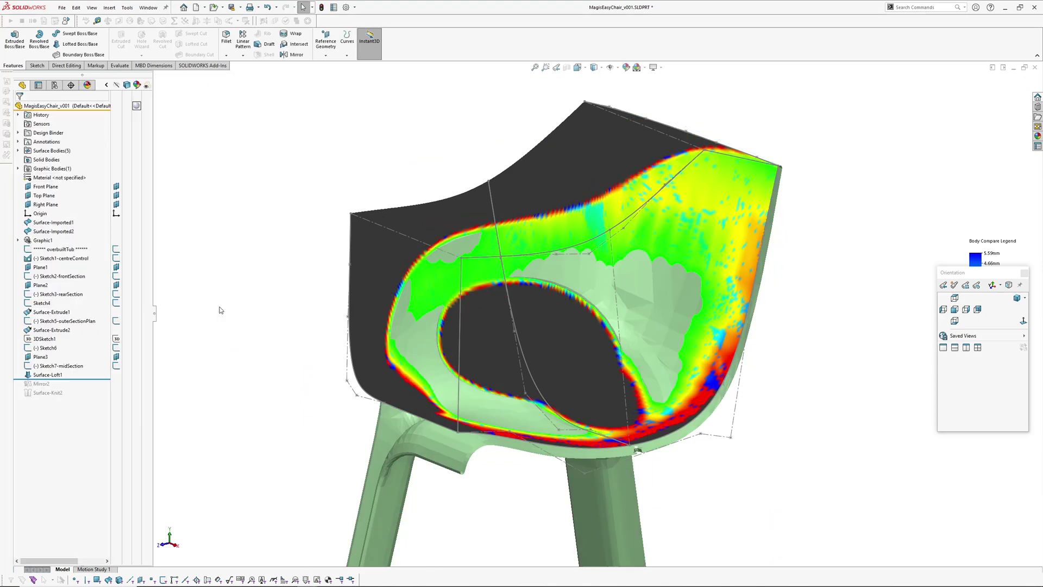
# Hide the Graphic1 mesh and move the Orientation window clear of the Body Compare legend.
pyautogui.rightClick(48, 242)
pyautogui.click(64, 247)
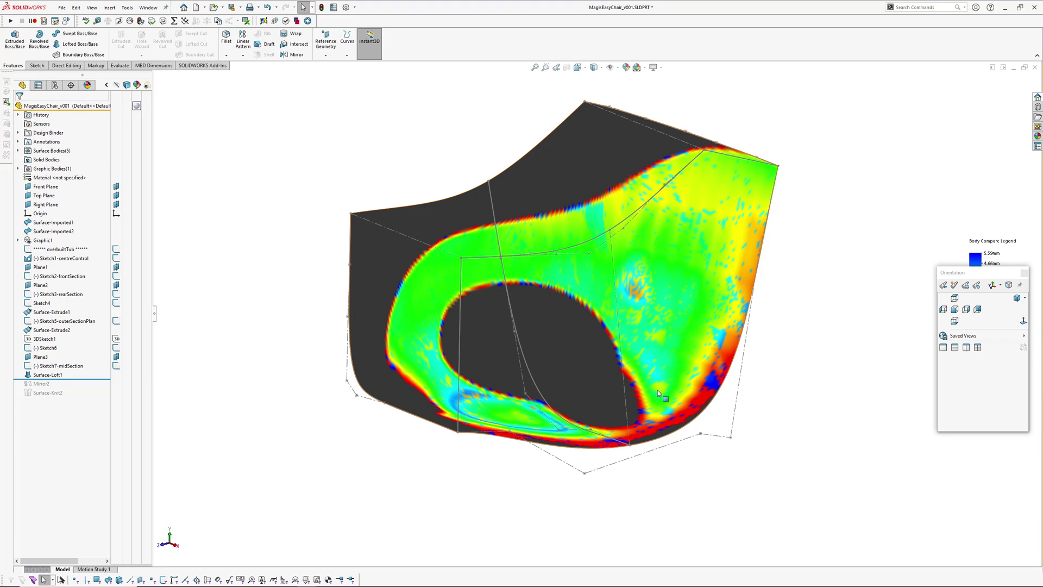
pyautogui.moveTo(970, 277); pyautogui.dragTo(884, 392)
# Raise the lowest control vertex of the tub's centre profile spline slightly under the seat.
pyautogui.moveTo(615, 358); pyautogui.dragTo(579, 426, button='middle')
pyautogui.scroll(-2, 559, 456)
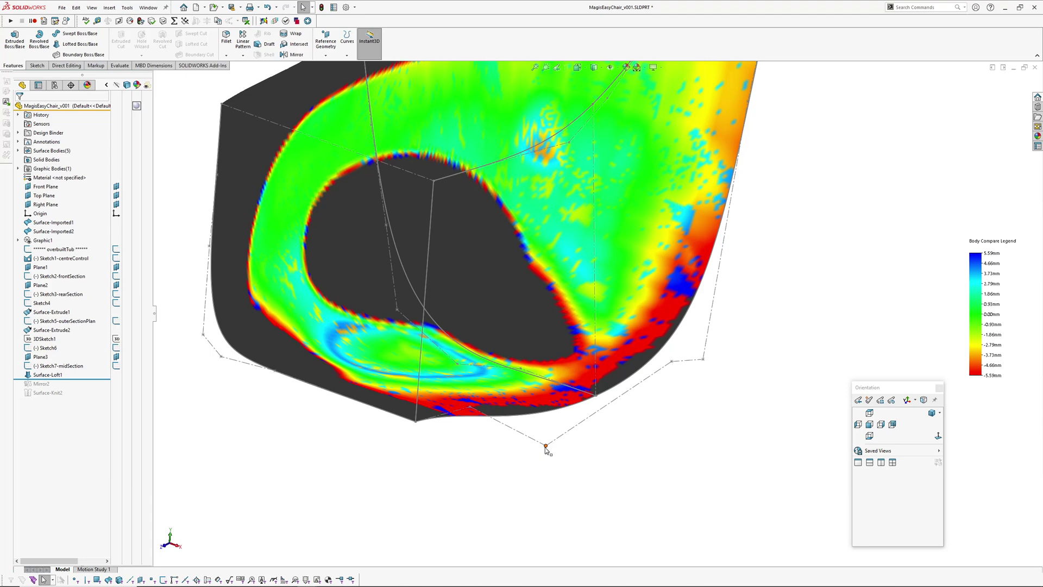
pyautogui.moveTo(546, 447); pyautogui.dragTo(547, 438)
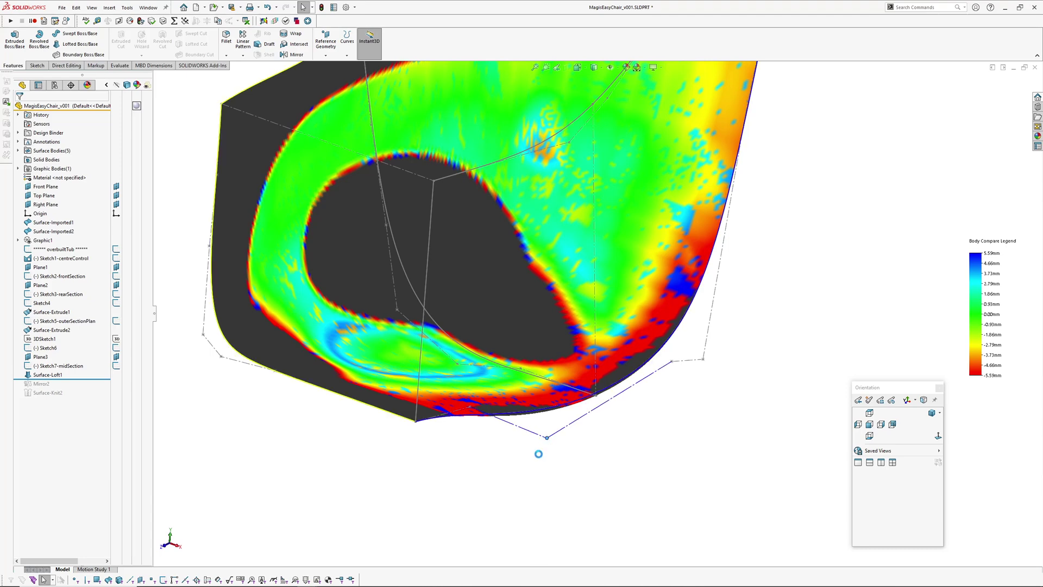
# Lower the lowest control vertex of the tub's centre profile spline and slightly lower the neighbouring vertex towards the front edge.
pyautogui.moveTo(528, 457); pyautogui.dragTo(516, 435, button='middle')
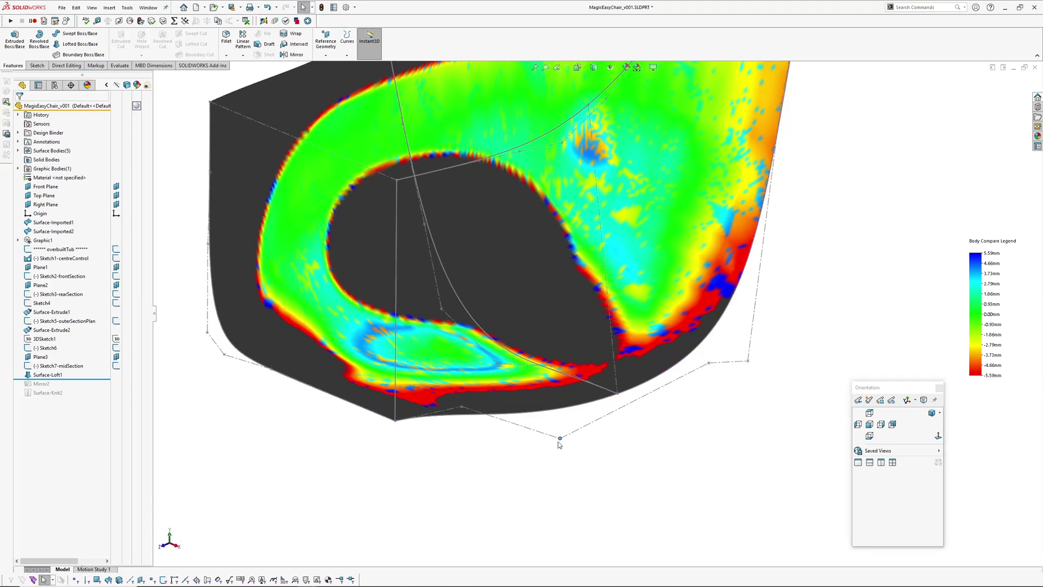
pyautogui.moveTo(560, 447); pyautogui.dragTo(559, 461)
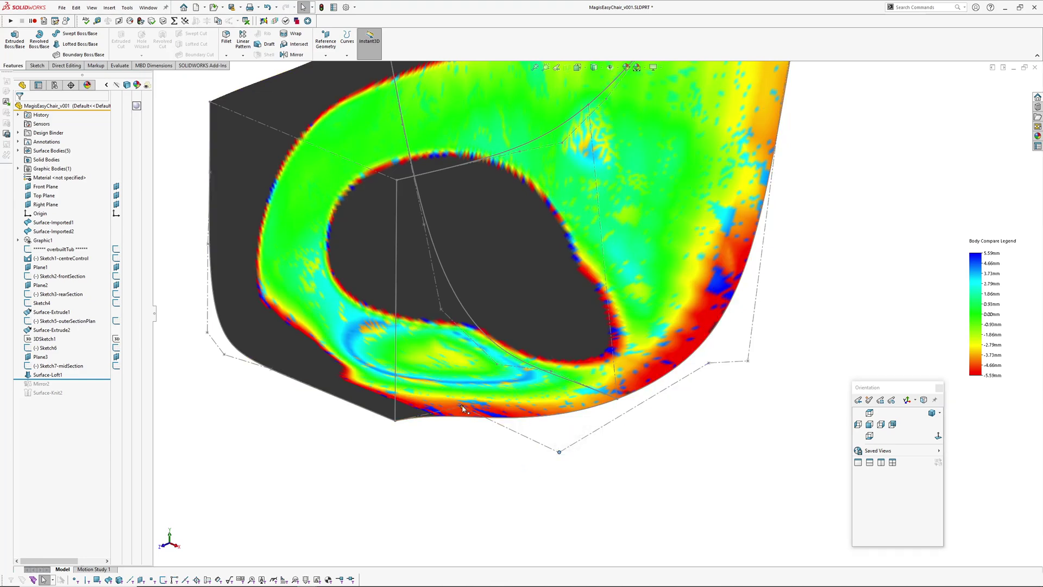
pyautogui.moveTo(462, 407); pyautogui.dragTo(462, 409)
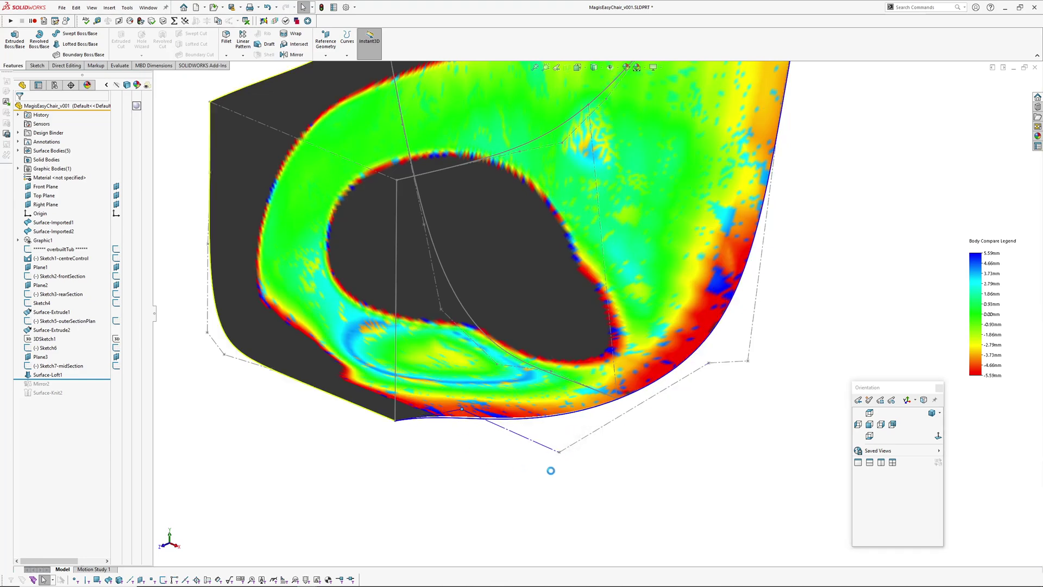
pyautogui.moveTo(559, 452); pyautogui.dragTo(560, 457)
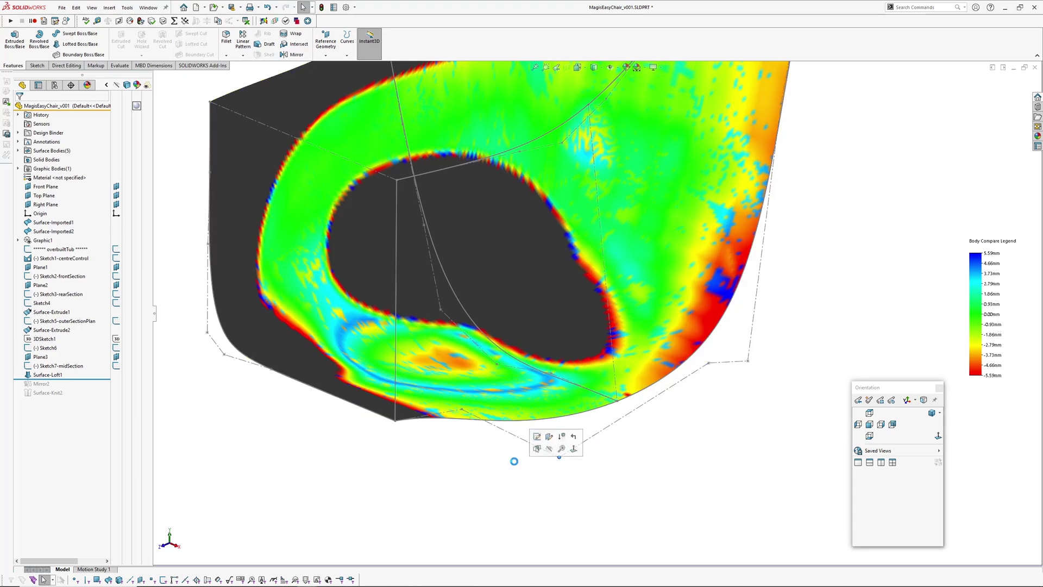
# Nudge the two control vertices at the lower rear bend of the tub's centre profile spline slightly outward.
pyautogui.keyDown('ctrl'); pyautogui.moveTo(658, 391); pyautogui.dragTo(587, 401, button='middle'); pyautogui.keyUp('ctrl')
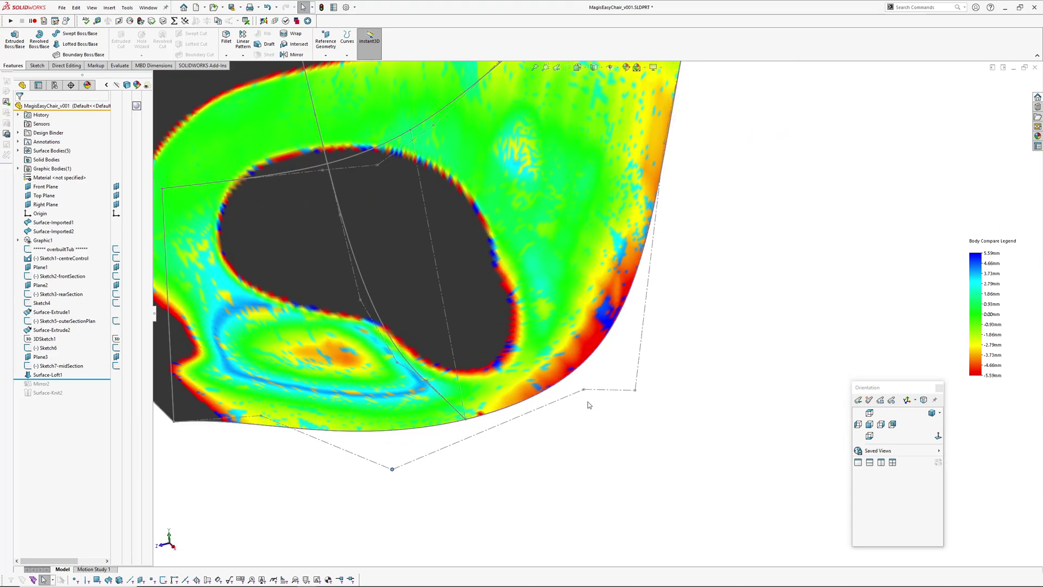
pyautogui.moveTo(583, 390); pyautogui.dragTo(585, 392)
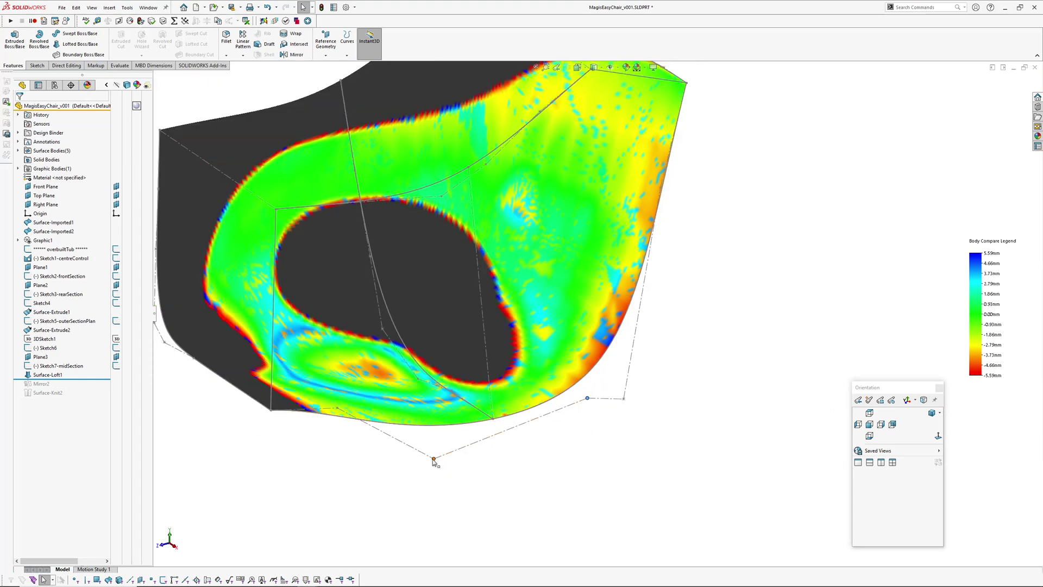
pyautogui.moveTo(580, 417); pyautogui.dragTo(605, 407, button='middle')
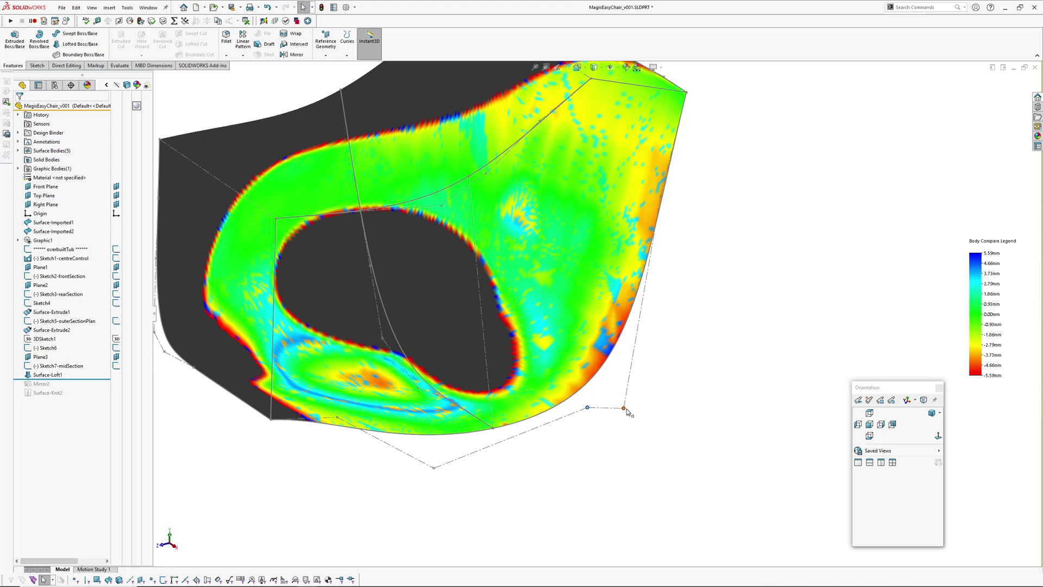
pyautogui.moveTo(624, 411); pyautogui.dragTo(629, 412)
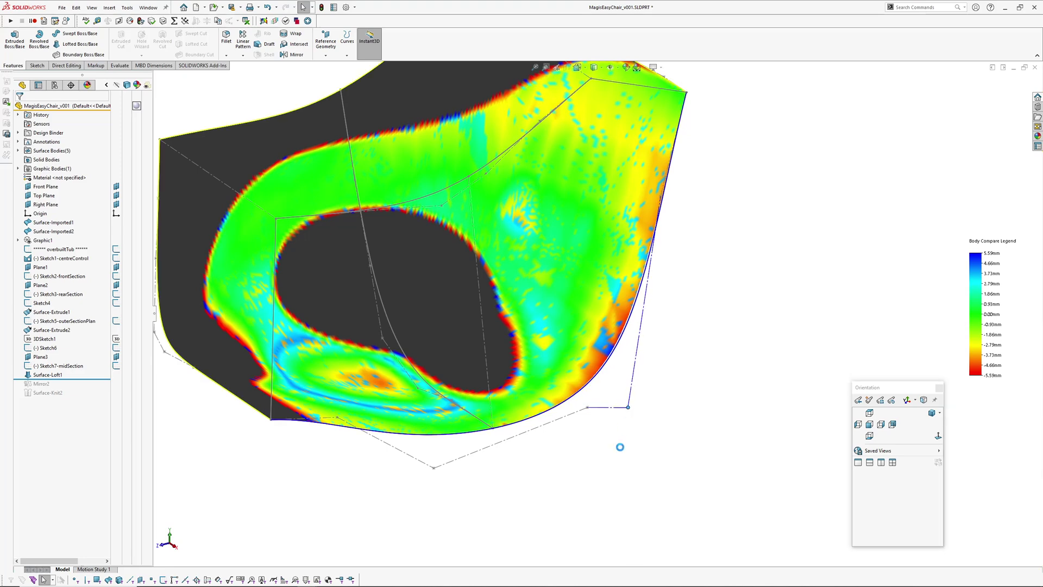
pyautogui.keyDown('ctrl'); pyautogui.moveTo(582, 363); pyautogui.dragTo(594, 458, button='middle'); pyautogui.keyUp('ctrl')
pyautogui.scroll(1, 672, 199)
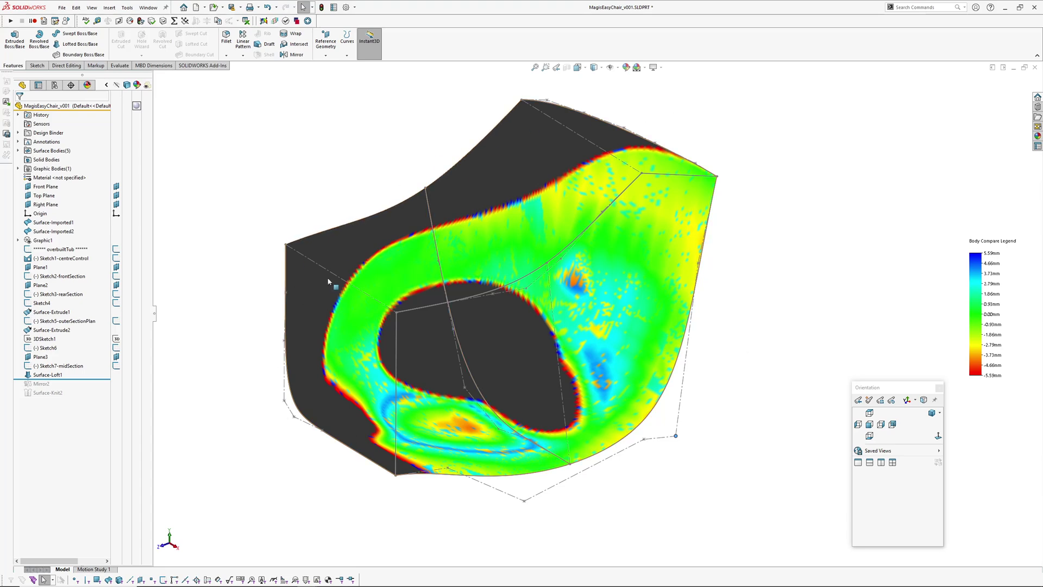
pyautogui.moveTo(278, 383); pyautogui.dragTo(312, 297, button='middle')
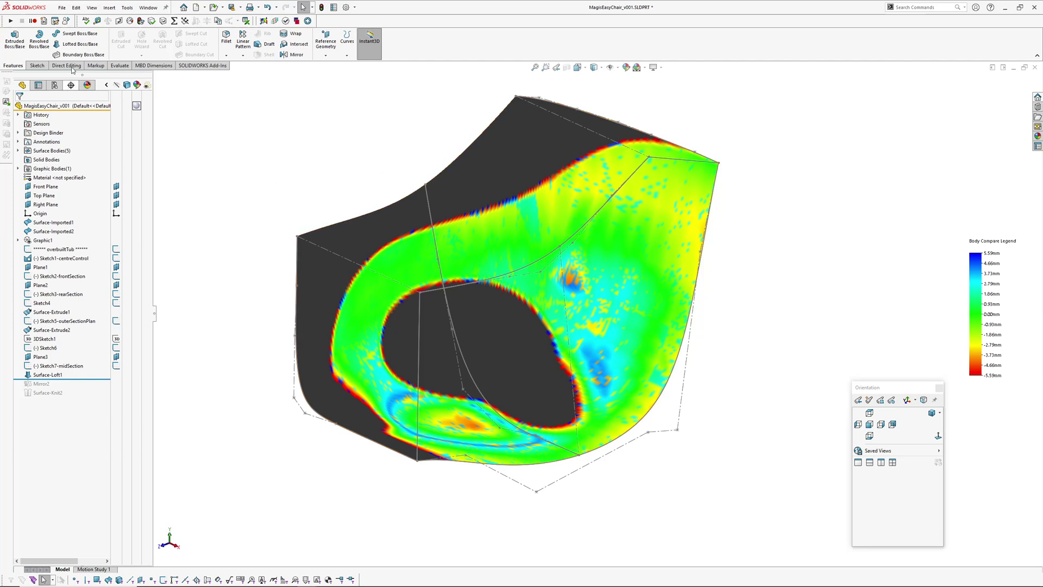
# Turn off the Body Compare display and show the imported graphic mesh under Graphic1.
pyautogui.click(92, 8)
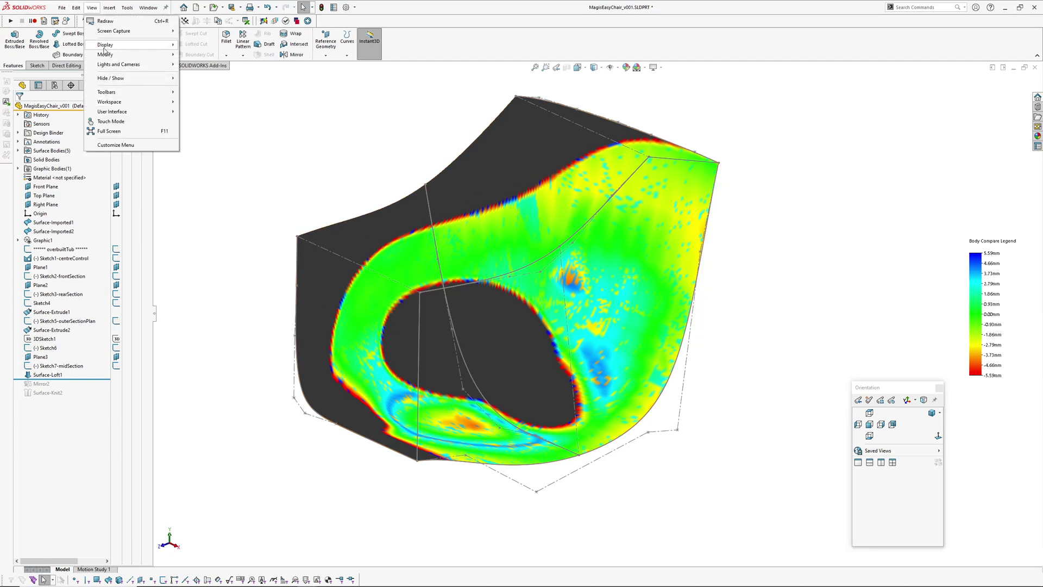
pyautogui.moveTo(109, 45)
pyautogui.click(202, 221)
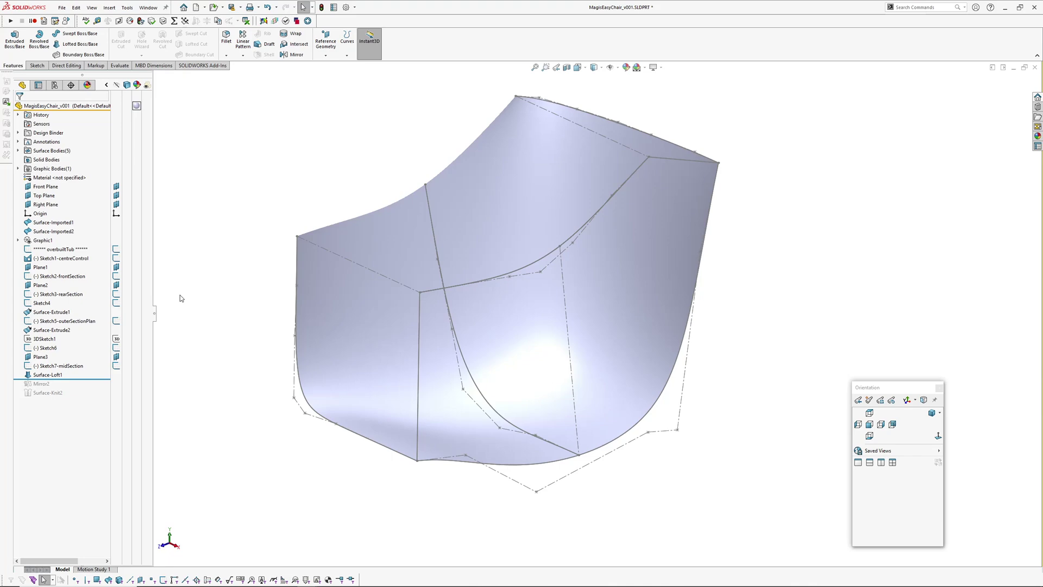
pyautogui.click(22, 242)
pyautogui.click(19, 241)
pyautogui.click(43, 250)
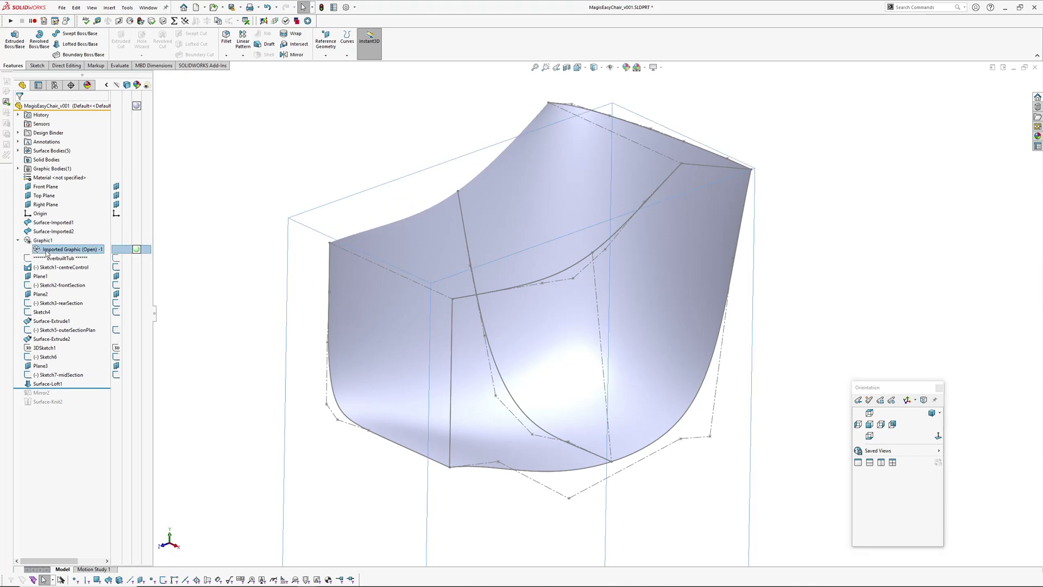
pyautogui.hotkey('shift', 'Tab')
pyautogui.moveTo(283, 283); pyautogui.dragTo(303, 272, button='middle')
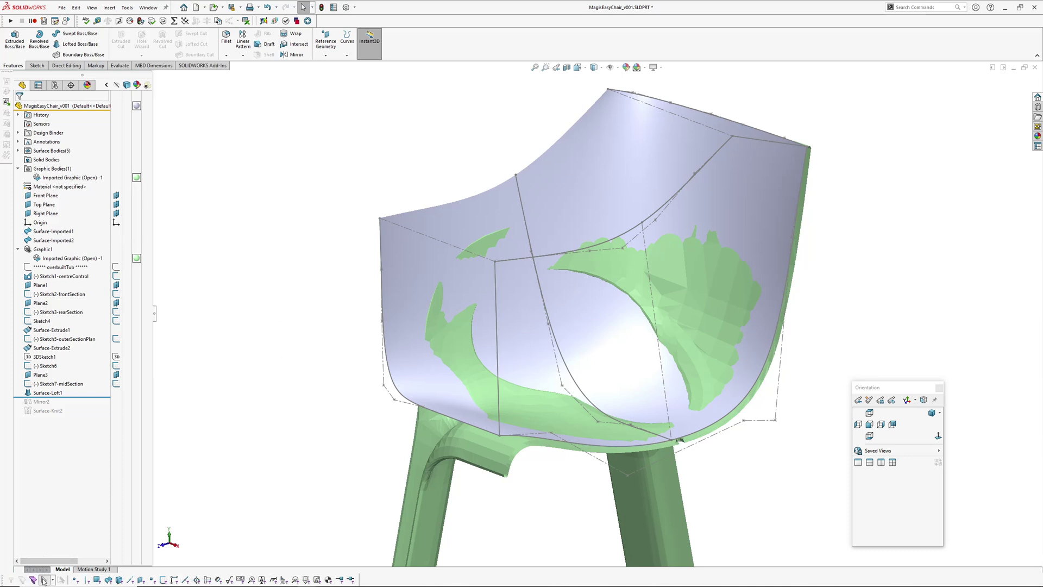
# Limit selection to sketch points and adjust the upper outer end point of the tub's front section spline against the mesh.
pyautogui.click(153, 581)
pyautogui.moveTo(379, 218); pyautogui.dragTo(379, 221)
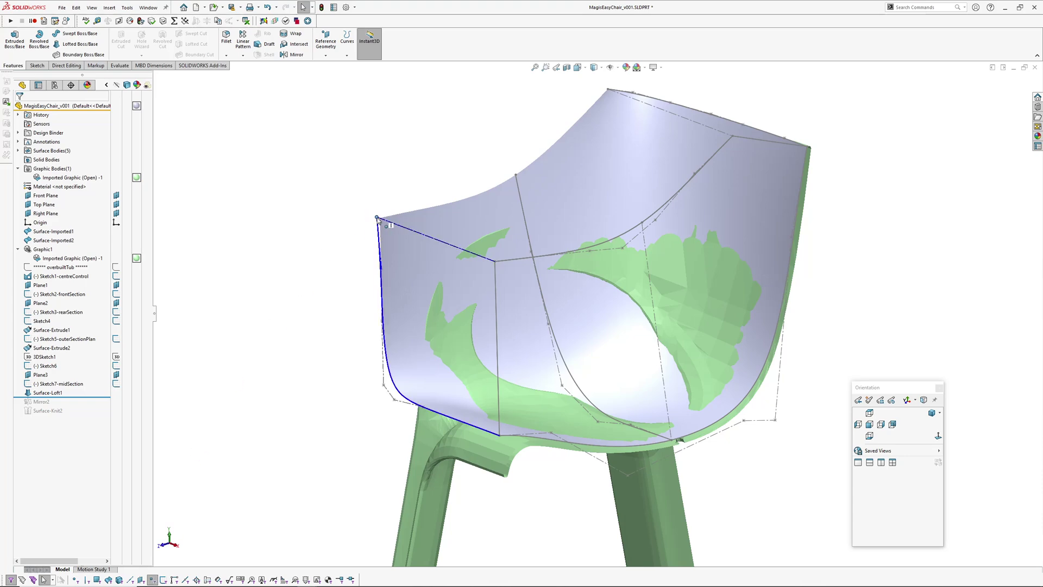
pyautogui.scroll(-5, 374, 218)
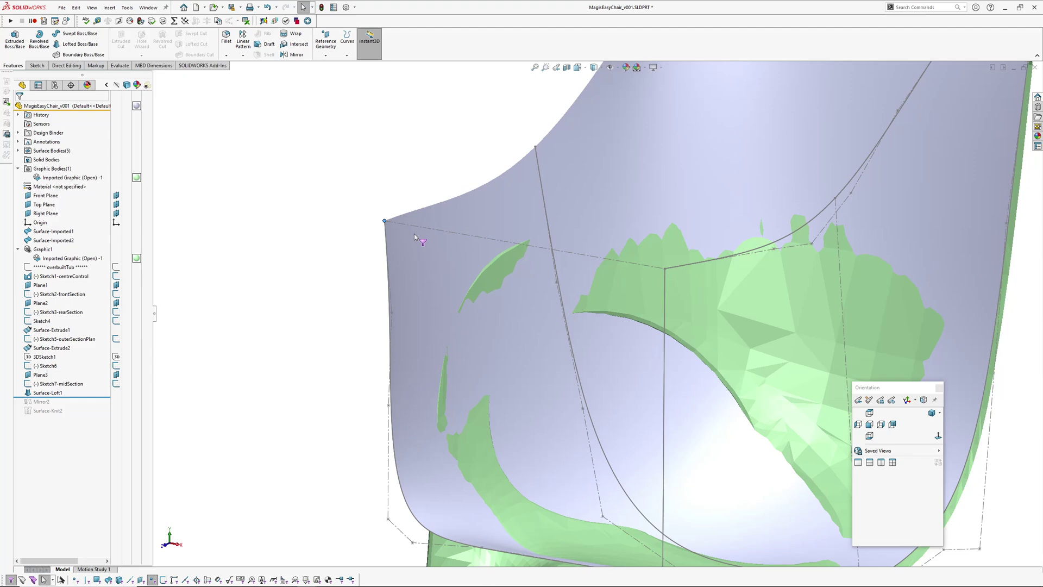
pyautogui.moveTo(384, 220)
pyautogui.mouseDown()
pyautogui.moveTo(369, 219)
pyautogui.moveTo(386, 221)
pyautogui.mouseUp()
pyautogui.scroll(5, 562, 259)
pyautogui.moveTo(561, 259); pyautogui.dragTo(584, 288, button='middle')
pyautogui.scroll(-2, 472, 214)
pyautogui.press('Escape')
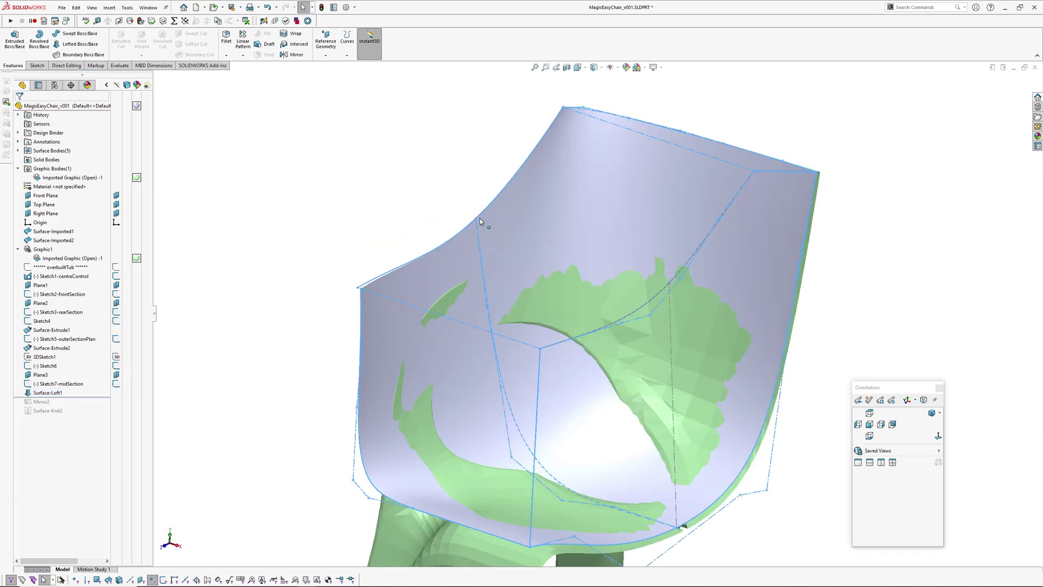
# Move the mid-section spline's control vertex at the lower side bend of the tub slightly inward.
pyautogui.scroll(-1, 514, 455)
pyautogui.moveTo(530, 407); pyautogui.dragTo(530, 406)
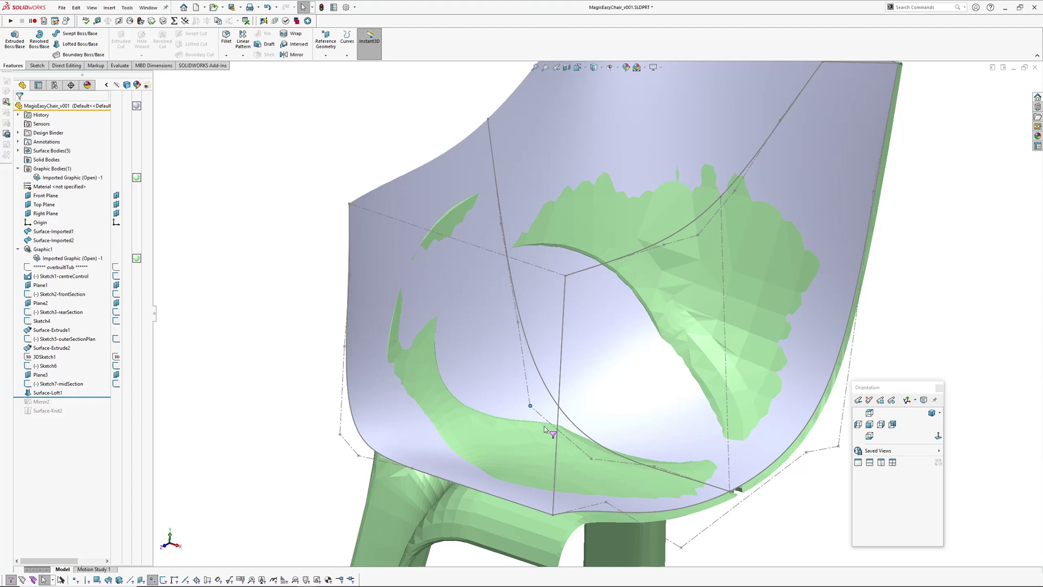
pyautogui.moveTo(549, 428)
pyautogui.mouseDown(button='middle')
pyautogui.moveTo(570, 384)
pyautogui.moveTo(545, 417)
pyautogui.mouseUp(button='middle')
pyautogui.moveTo(528, 409); pyautogui.dragTo(537, 402)
pyautogui.moveTo(528, 405); pyautogui.dragTo(484, 401, button='middle')
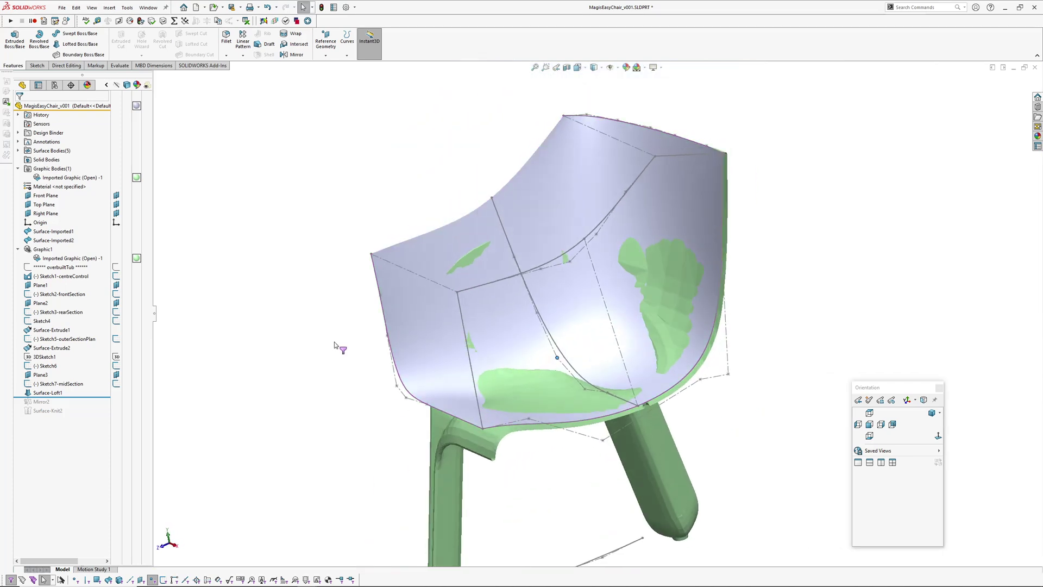
pyautogui.keyDown('ctrl'); pyautogui.moveTo(288, 280); pyautogui.dragTo(291, 319, button='middle'); pyautogui.keyUp('ctrl')
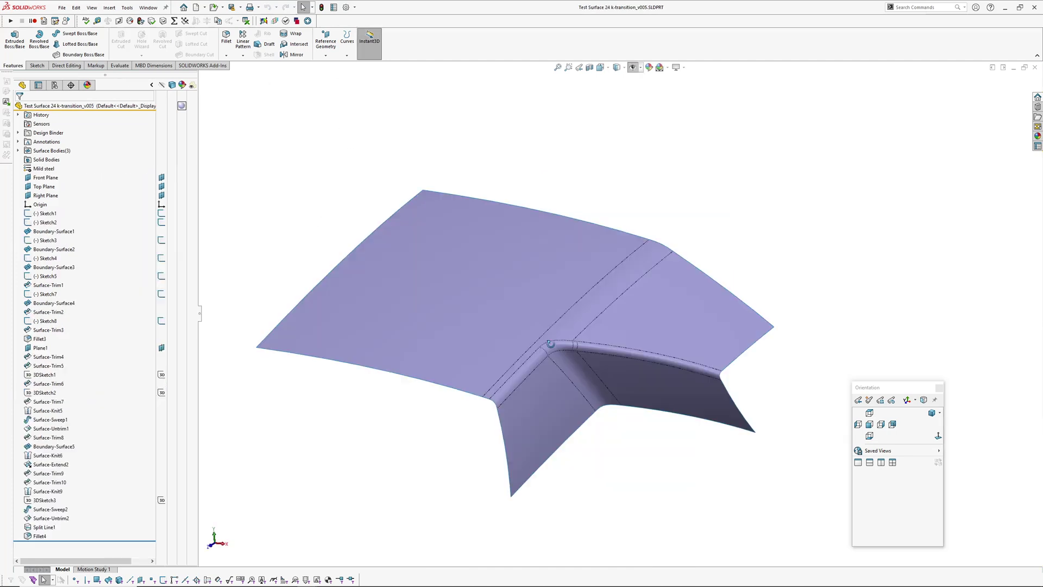
# Switch to the Test Surface 24 k-transition_v005 part and examine its blended corner from several angles in shaded display without edges.
pyautogui.moveTo(535, 434); pyautogui.dragTo(601, 407, button='middle')
pyautogui.moveTo(400, 274); pyautogui.dragTo(588, 386, button='middle')
pyautogui.moveTo(482, 429); pyautogui.dragTo(631, 332, button='middle')
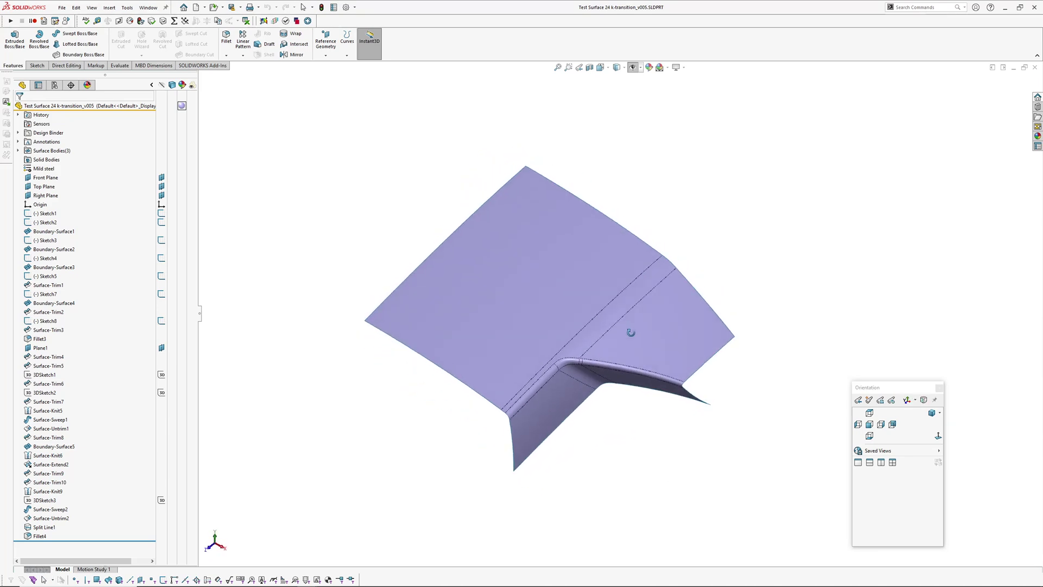
pyautogui.click(624, 67)
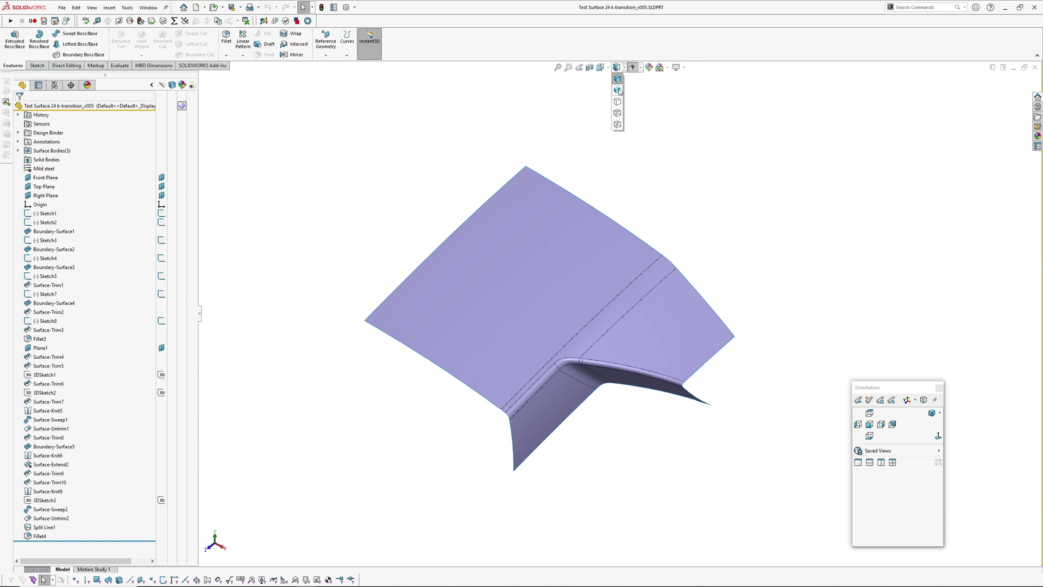
pyautogui.click(617, 90)
pyautogui.moveTo(615, 289)
pyautogui.mouseDown(button='middle')
pyautogui.moveTo(631, 417)
pyautogui.moveTo(619, 236)
pyautogui.moveTo(585, 202)
pyautogui.moveTo(543, 286)
pyautogui.mouseUp(button='middle')
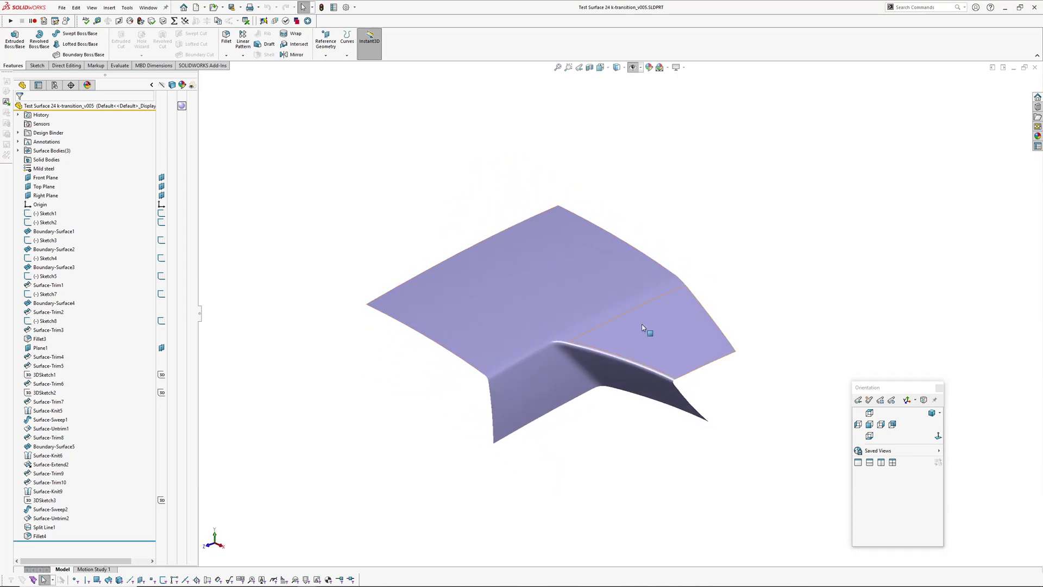
pyautogui.moveTo(619, 376); pyautogui.dragTo(640, 328, button='middle')
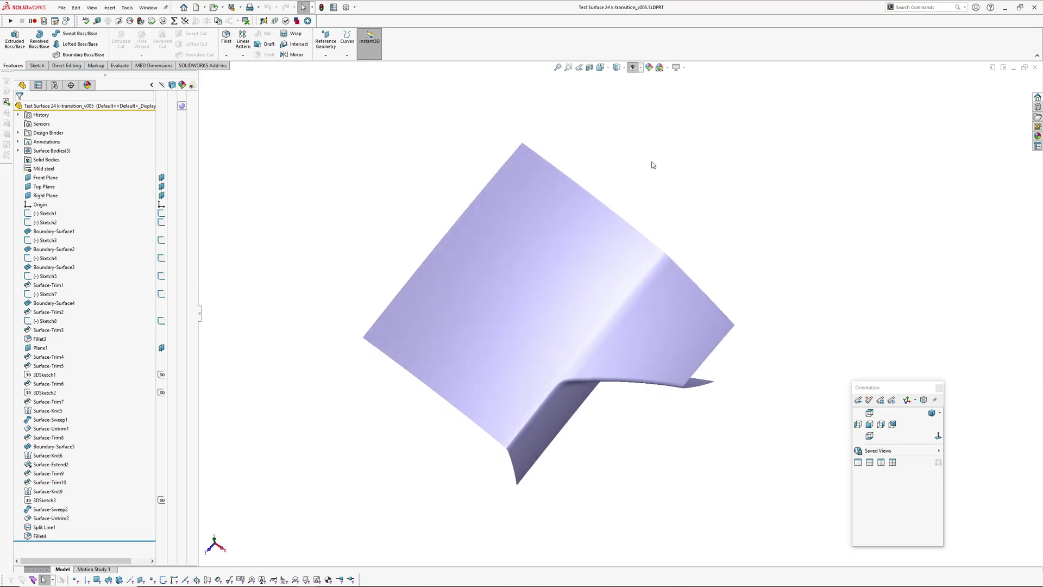
# Restore the shaded display with edges and show the sketches of the k-transition part.
pyautogui.click(359, 422)
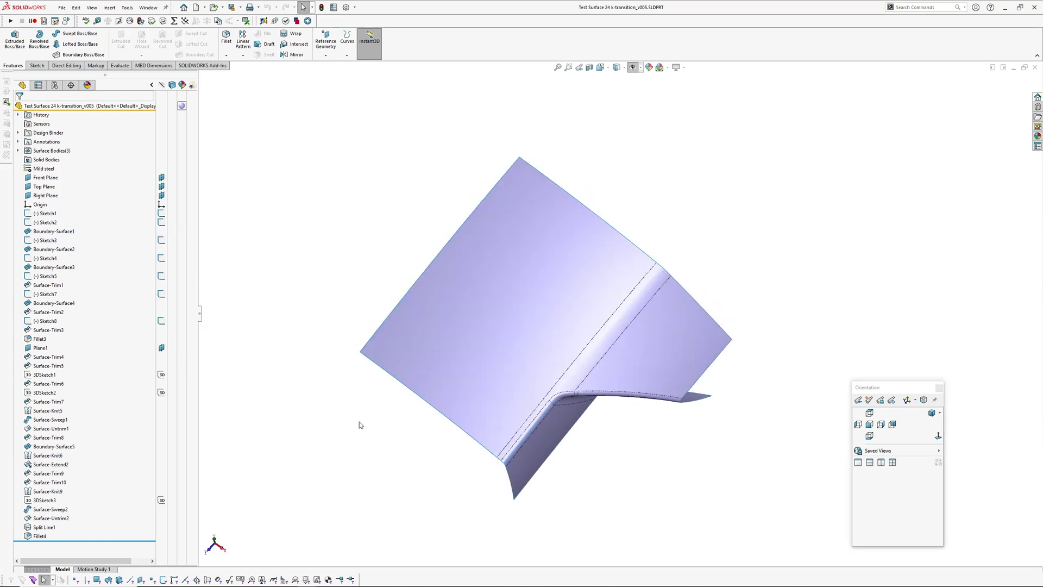
pyautogui.press('h')
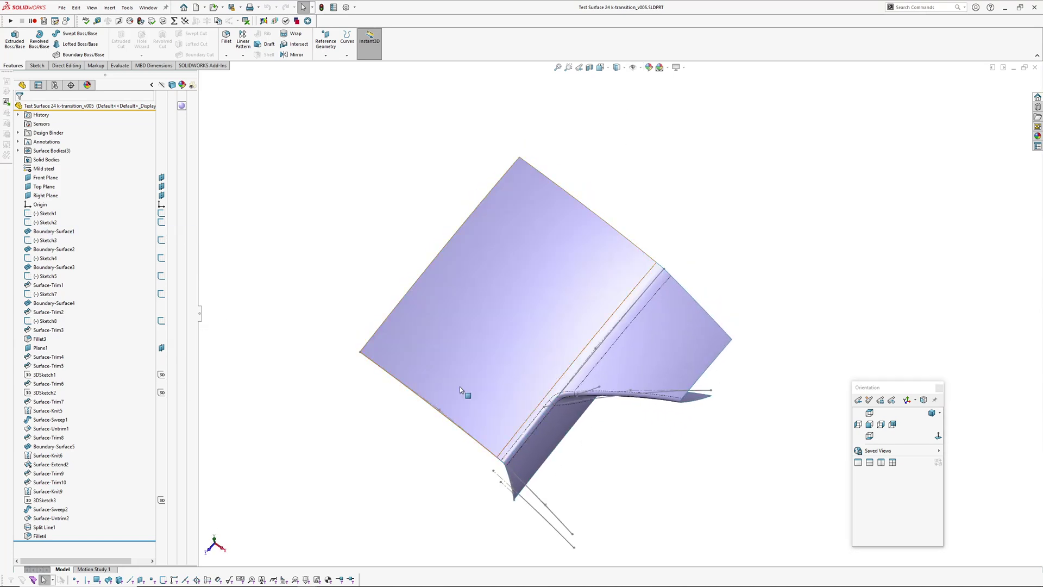
pyautogui.moveTo(460, 386); pyautogui.dragTo(477, 355, button='middle')
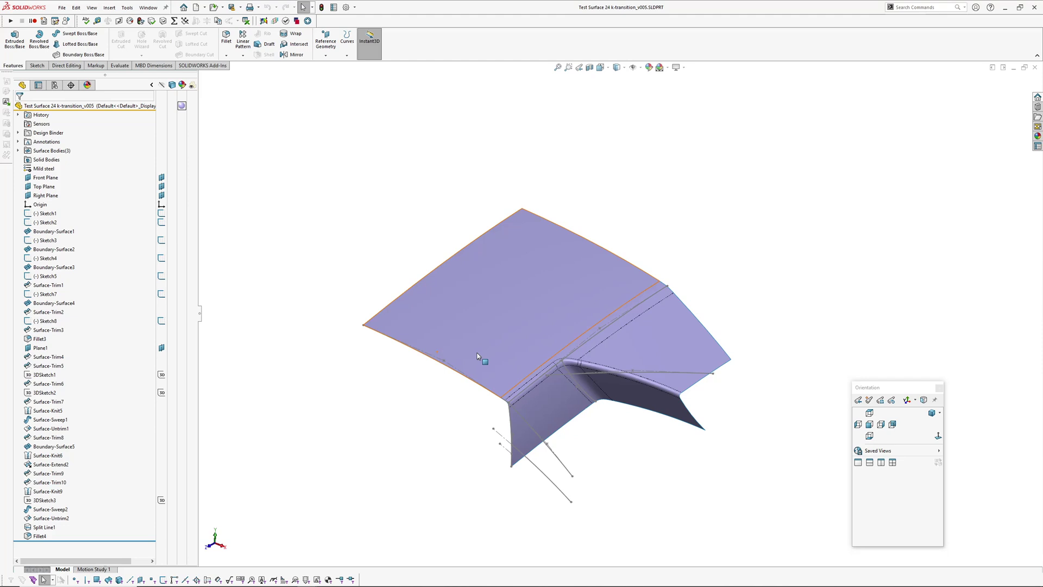
# View the part in wireframe and select the large upper face to trace Boundary-Surface1 and its defining sketches.
pyautogui.scroll(-2, 474, 354)
pyautogui.press('w')
pyautogui.moveTo(454, 408); pyautogui.dragTo(439, 387, button='middle')
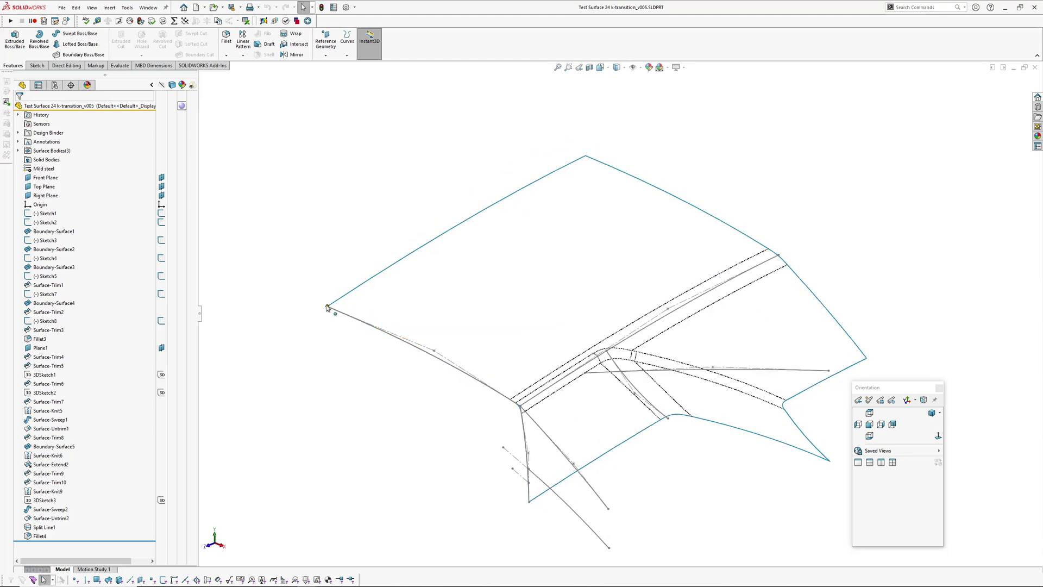
pyautogui.click(548, 287)
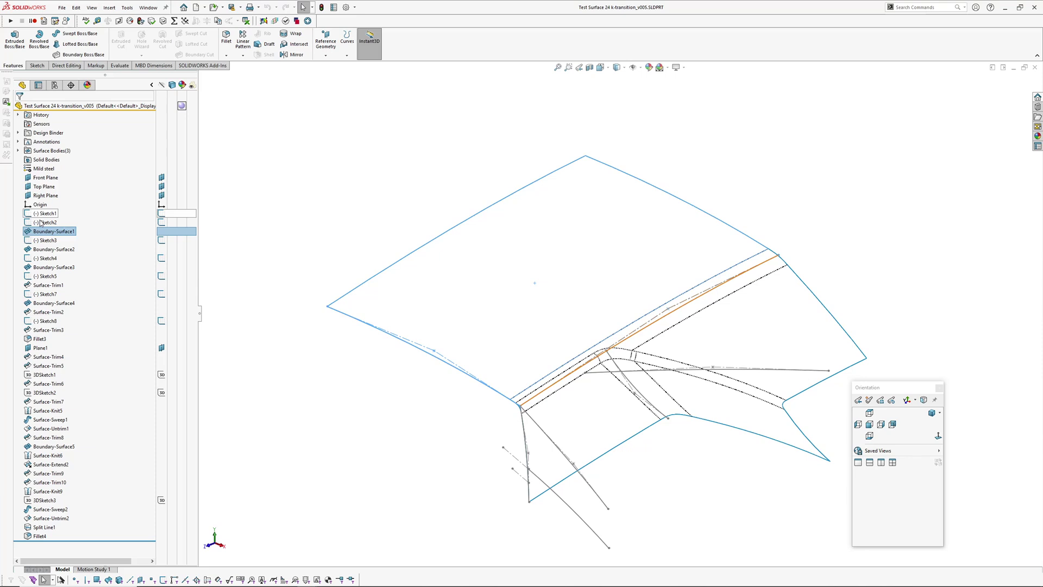
pyautogui.click(343, 216)
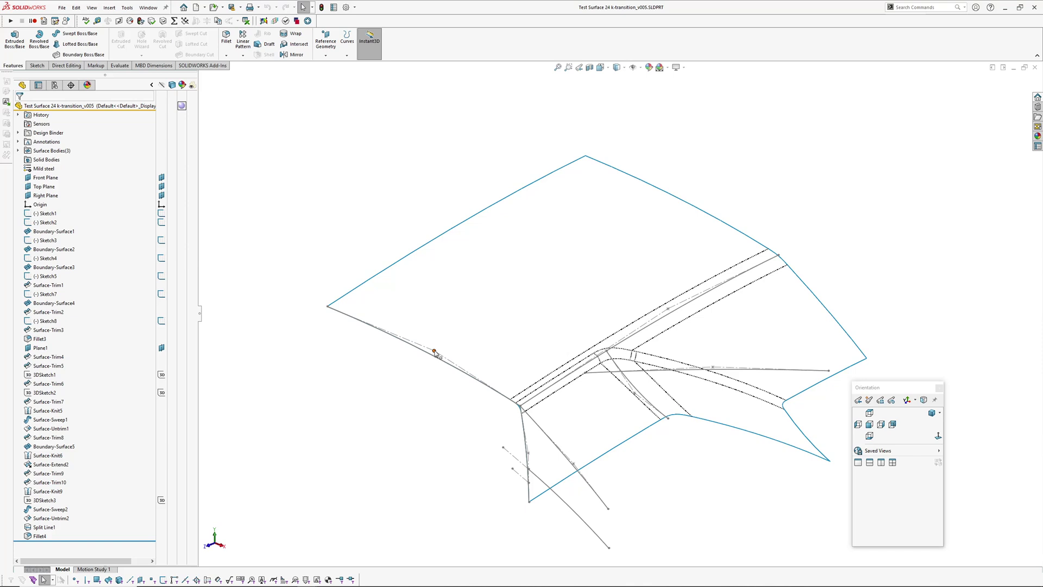
# Return to shaded display, raise the middle control vertex of the large upper surface's front edge spline and lower it slightly again.
pyautogui.press('w')
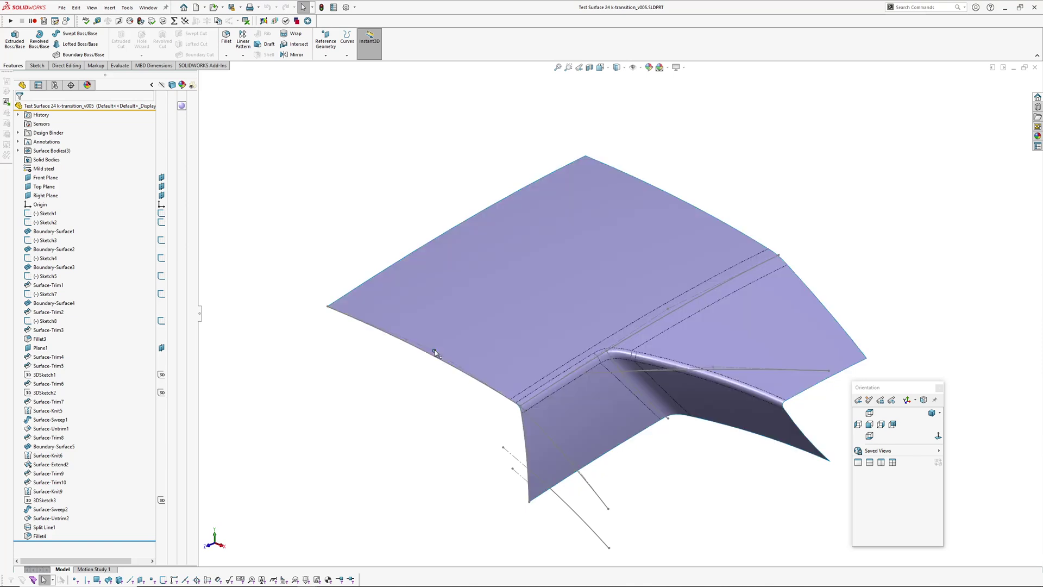
pyautogui.click(435, 352)
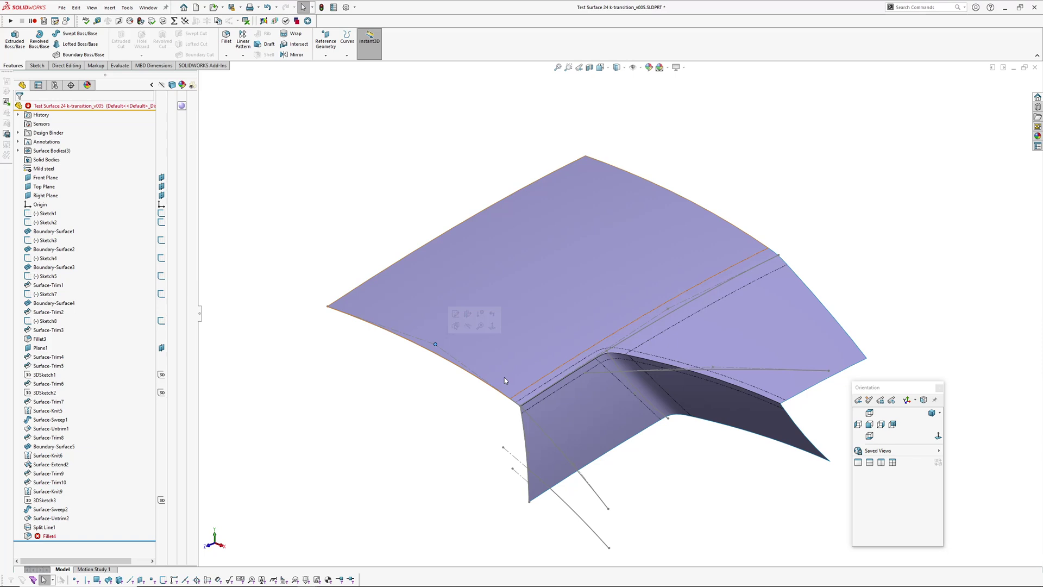
pyautogui.moveTo(475, 382)
pyautogui.mouseDown(button='middle')
pyautogui.moveTo(517, 360)
pyautogui.moveTo(484, 389)
pyautogui.mouseUp(button='middle')
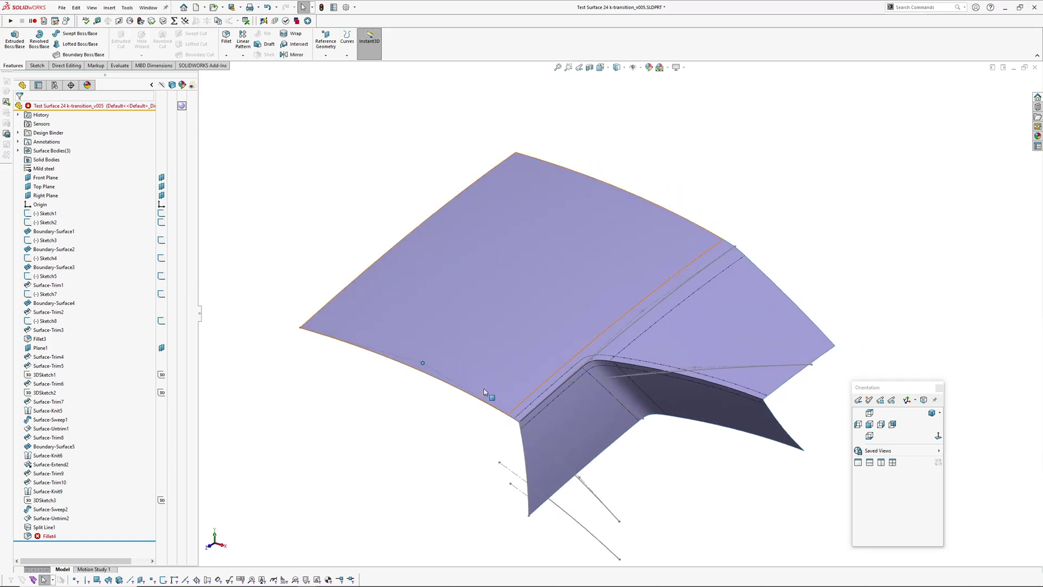
pyautogui.click(424, 363)
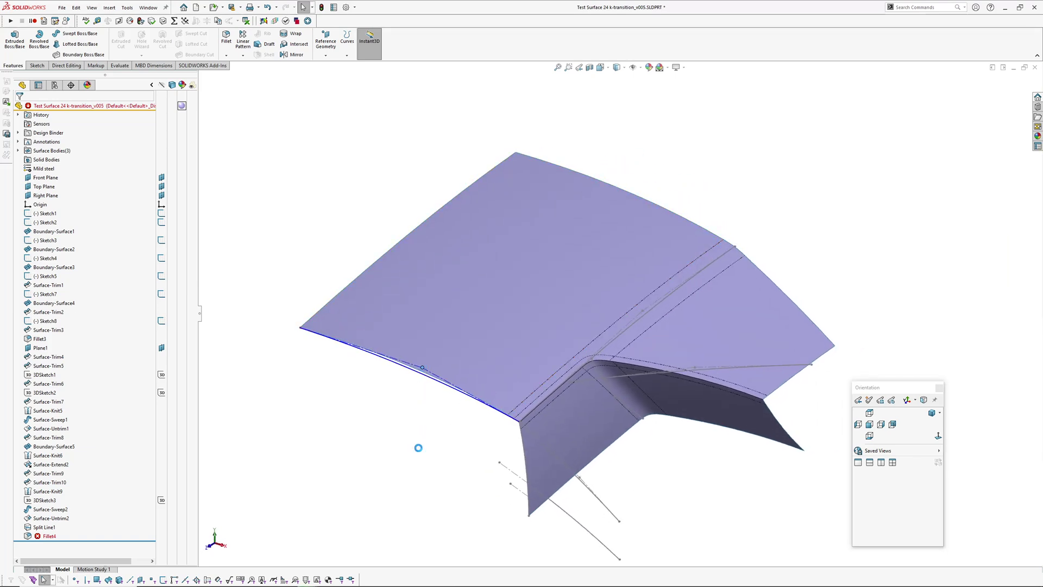
pyautogui.moveTo(404, 373); pyautogui.dragTo(629, 332, button='middle')
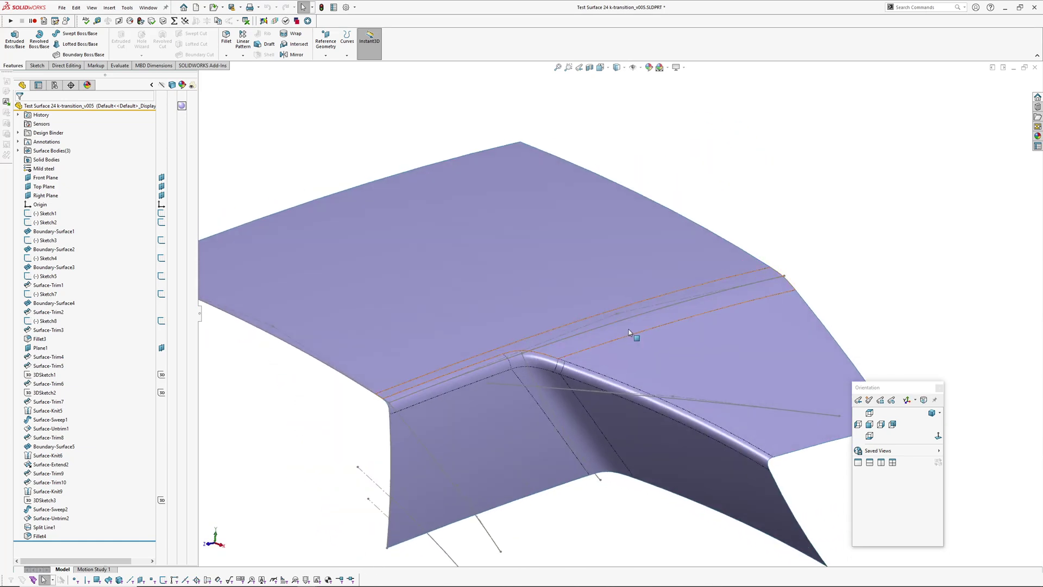
# Raise the middle control vertex of the ridge spline that runs between the large upper surface and the side surface.
pyautogui.click(617, 315)
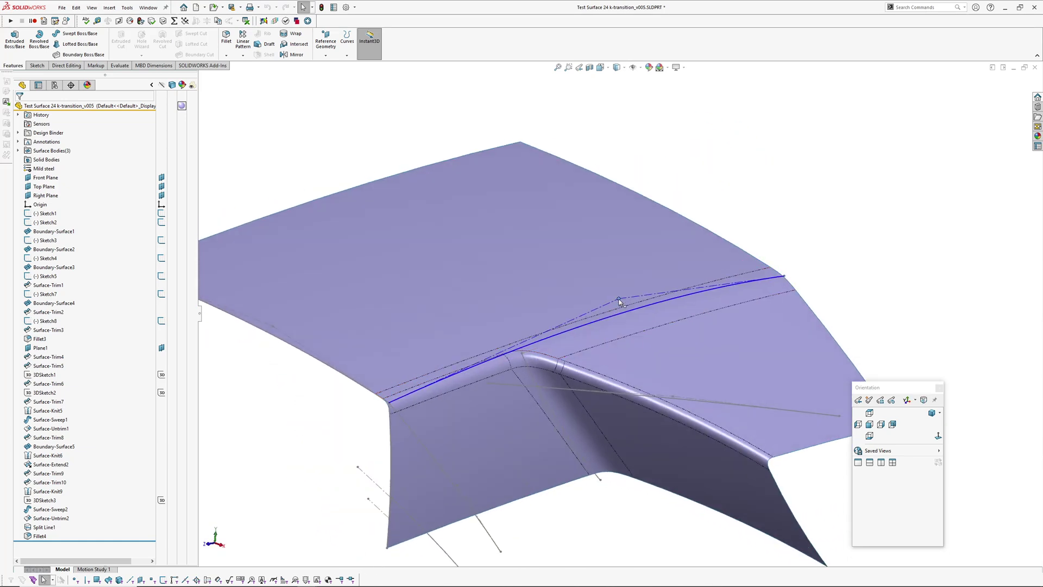
pyautogui.click(584, 405)
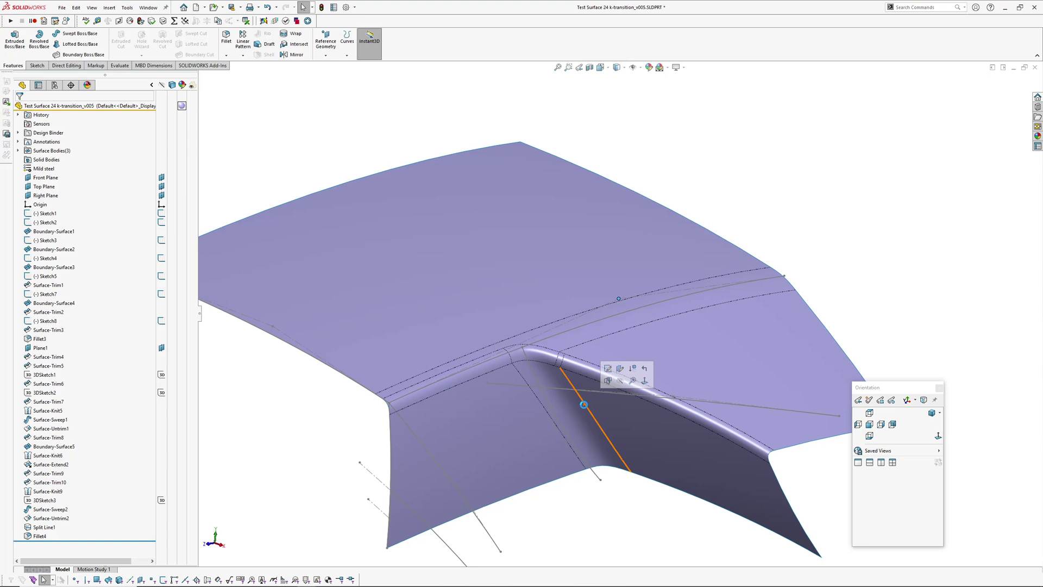
pyautogui.press('Escape')
pyautogui.moveTo(528, 370); pyautogui.dragTo(589, 314, button='middle')
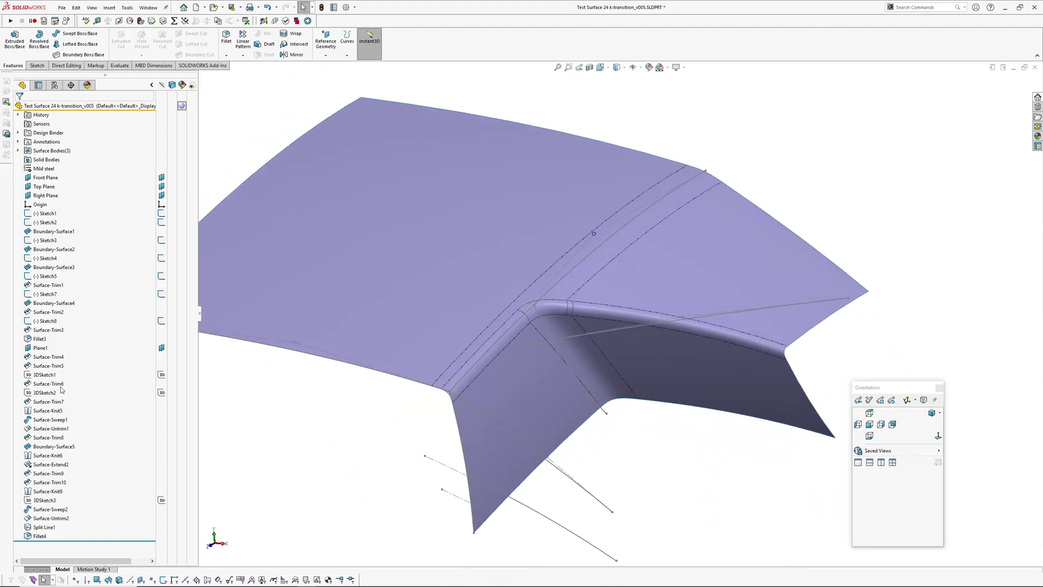
# Roll the feature history back to just after Boundary-Surface4.
pyautogui.click(39, 347)
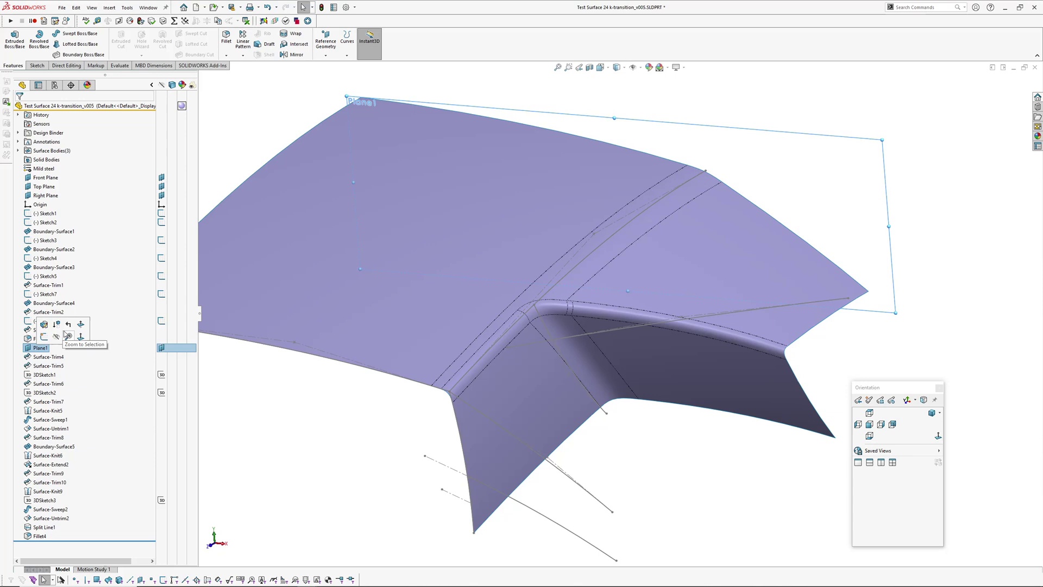
pyautogui.click(68, 324)
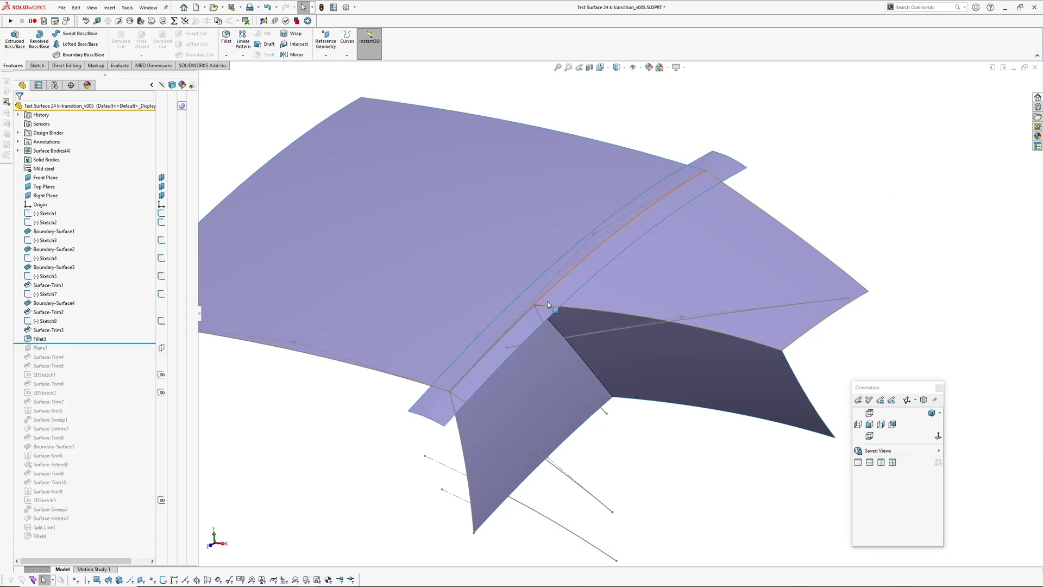
pyautogui.click(40, 338)
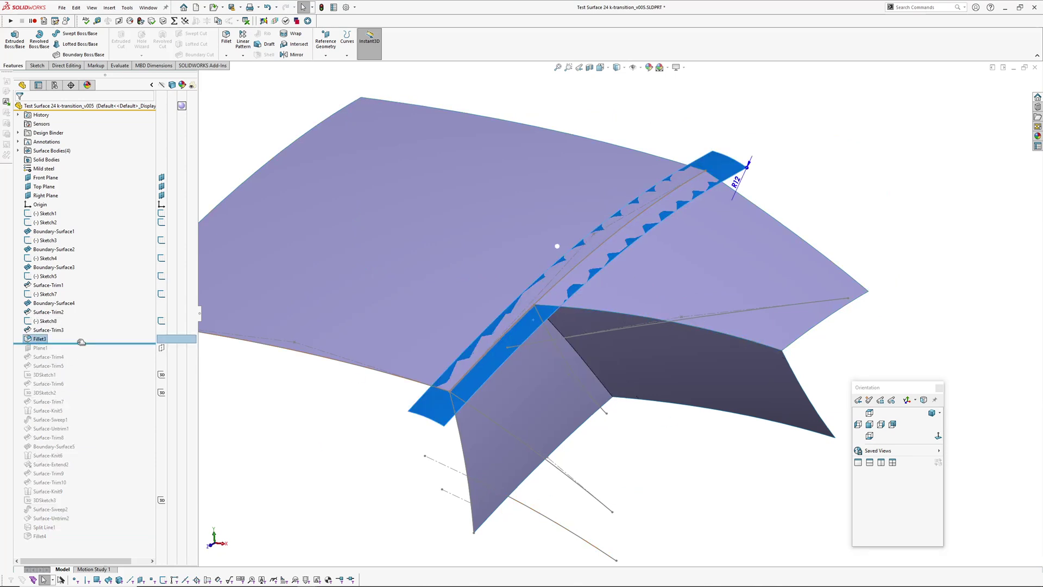
pyautogui.moveTo(81, 342); pyautogui.dragTo(81, 308)
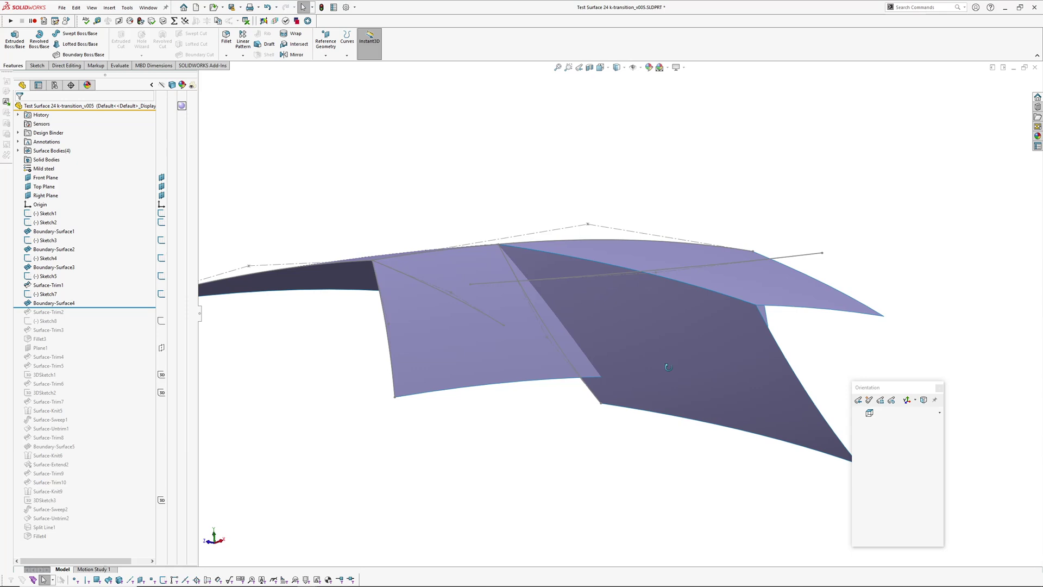
# Pull the middle control vertex of the inner wall surface's side spline to curve that edge.
pyautogui.moveTo(668, 367); pyautogui.dragTo(546, 399, button='middle')
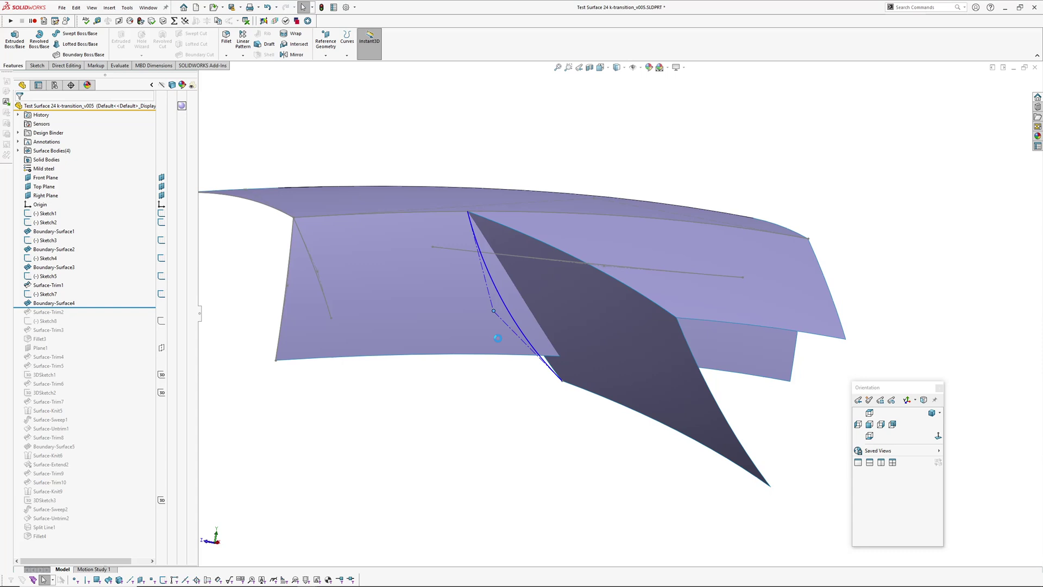
pyautogui.click(505, 314)
pyautogui.moveTo(547, 386); pyautogui.dragTo(478, 312, button='middle')
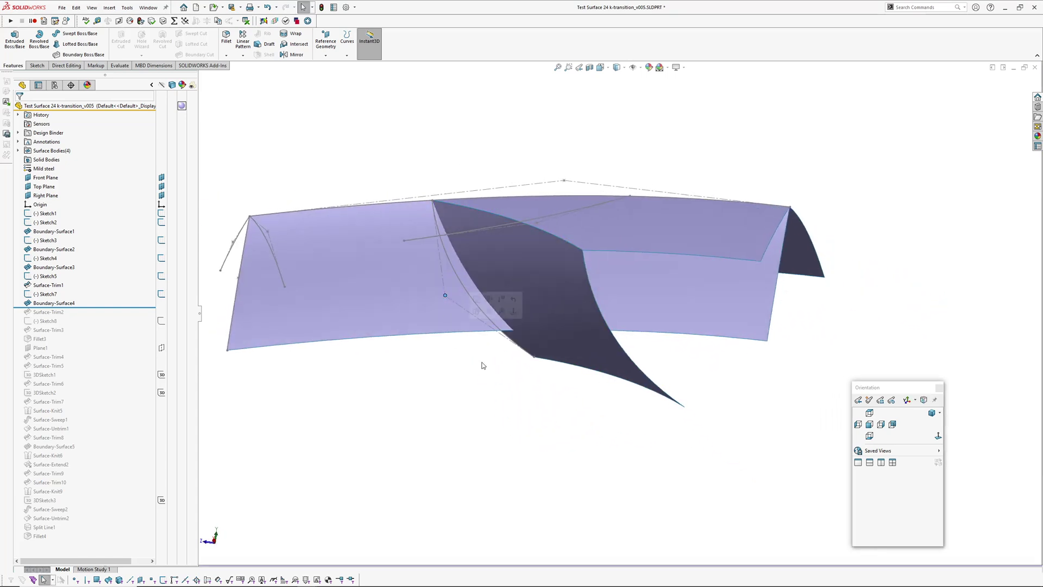
pyautogui.moveTo(482, 366); pyautogui.dragTo(449, 337, button='middle')
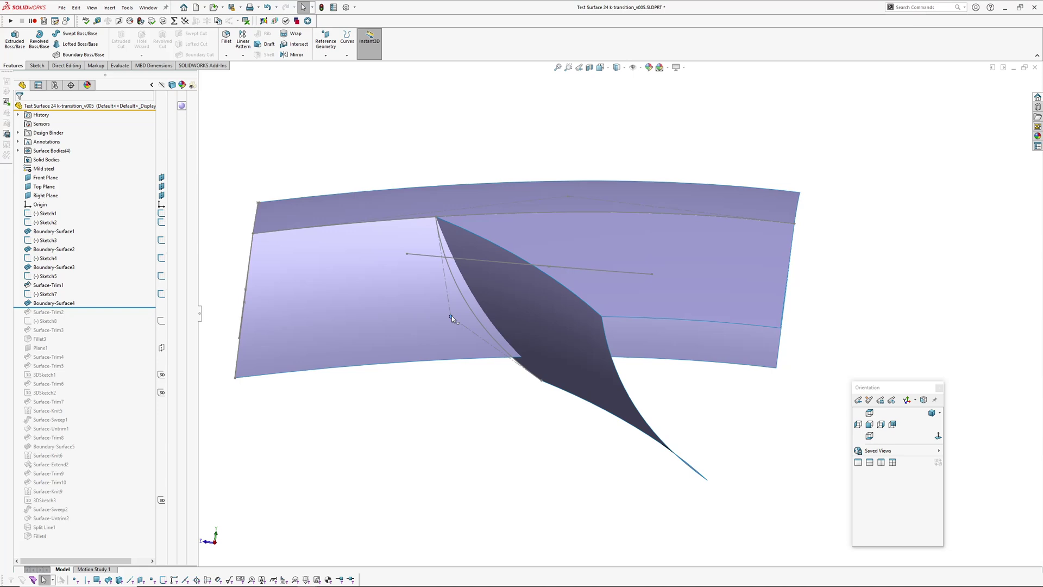
pyautogui.moveTo(529, 395); pyautogui.dragTo(597, 282, button='middle')
# Move the middle control vertex of the lengthwise spline beside the inner wall surface to bow the wall.
pyautogui.click(566, 285)
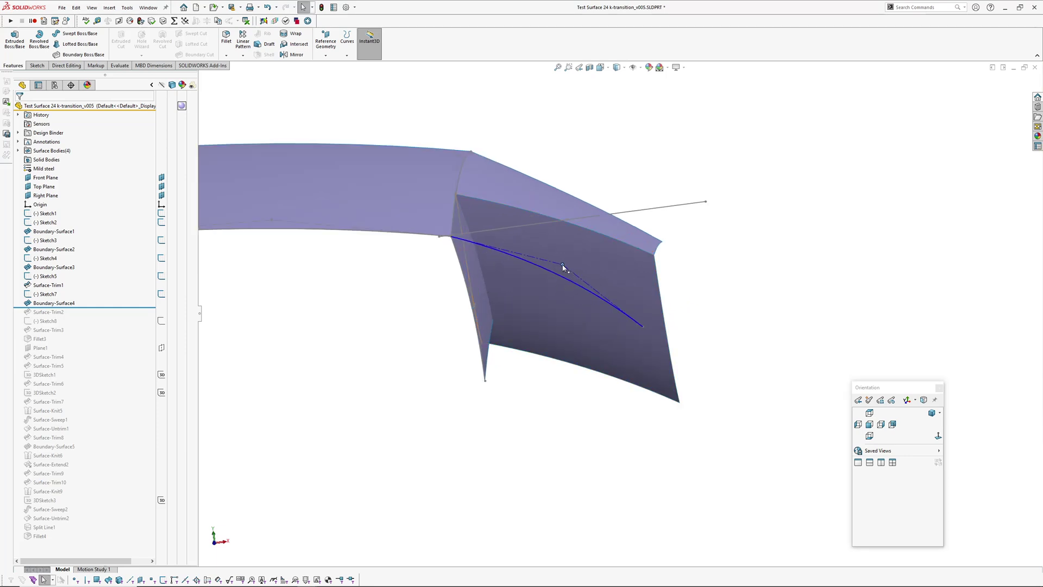
pyautogui.click(556, 351)
pyautogui.moveTo(558, 361)
pyautogui.keyDown('ctrl'); pyautogui.mouseDown(button='middle')
pyautogui.moveTo(517, 365)
pyautogui.moveTo(497, 329)
pyautogui.moveTo(505, 325)
pyautogui.mouseUp(button='middle'); pyautogui.keyUp('ctrl')
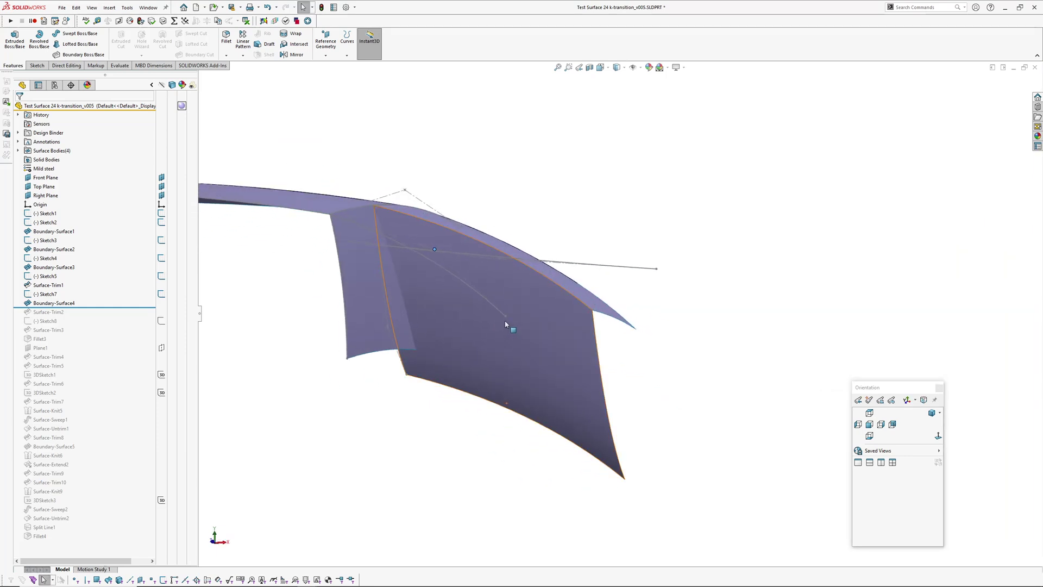
pyautogui.click(503, 331)
pyautogui.moveTo(478, 365); pyautogui.dragTo(478, 323, button='middle')
pyautogui.moveTo(478, 323); pyautogui.dragTo(480, 355, button='middle')
# Restrict the selection filter to sketch points and move the ridge spline's far endpoint slightly up and inward.
pyautogui.scroll(-1, 654, 284)
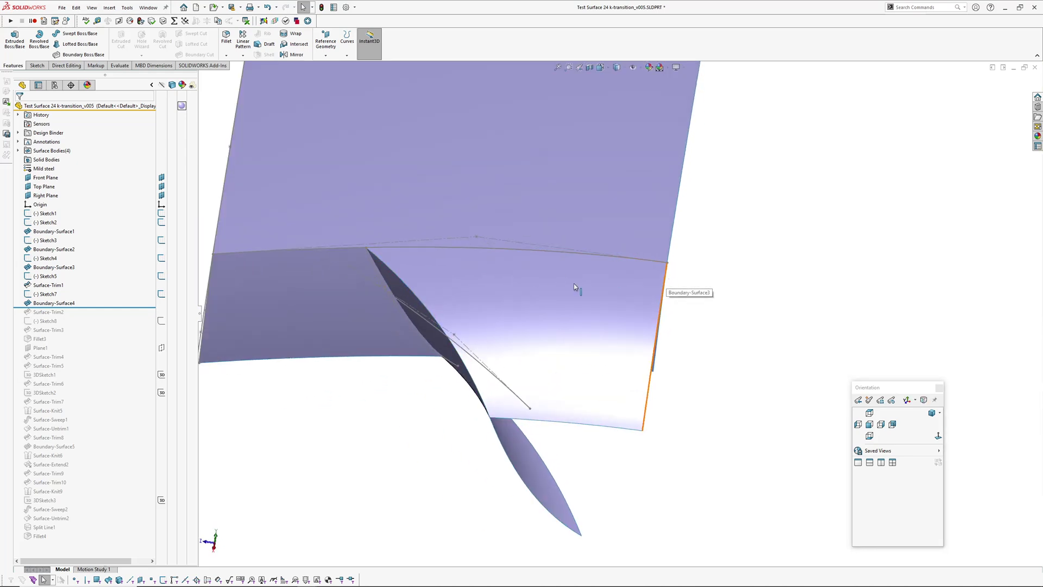
pyautogui.scroll(2, 609, 312)
pyautogui.keyDown('ctrl'); pyautogui.moveTo(577, 290); pyautogui.dragTo(656, 298, button='middle'); pyautogui.keyUp('ctrl')
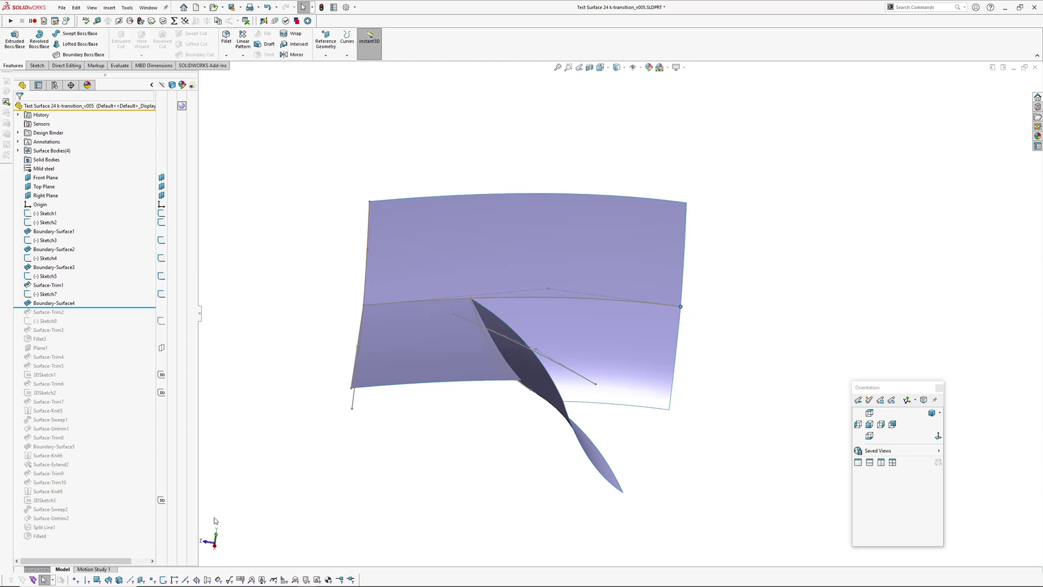
pyautogui.click(33, 580)
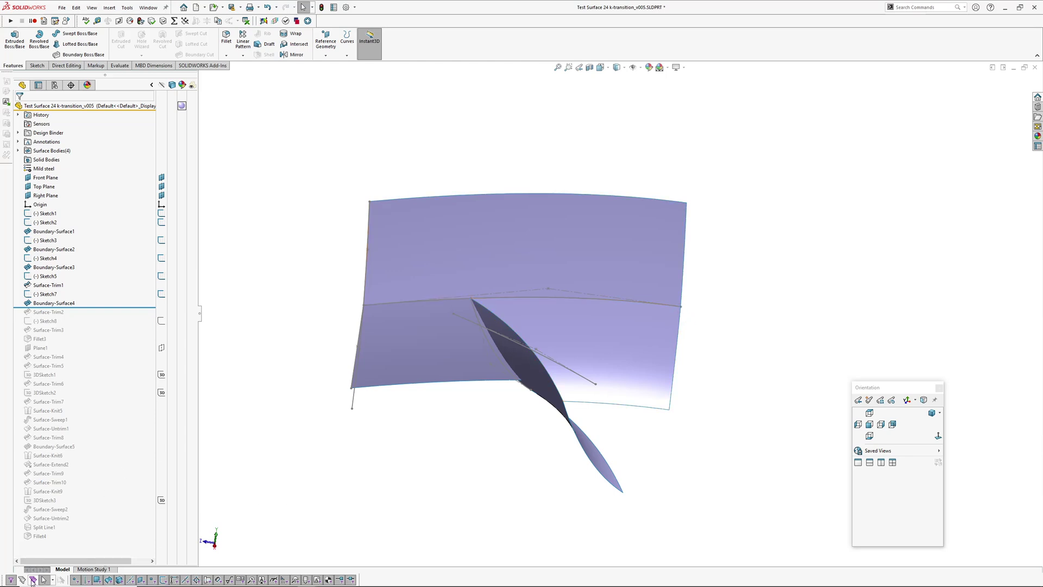
pyautogui.click(22, 580)
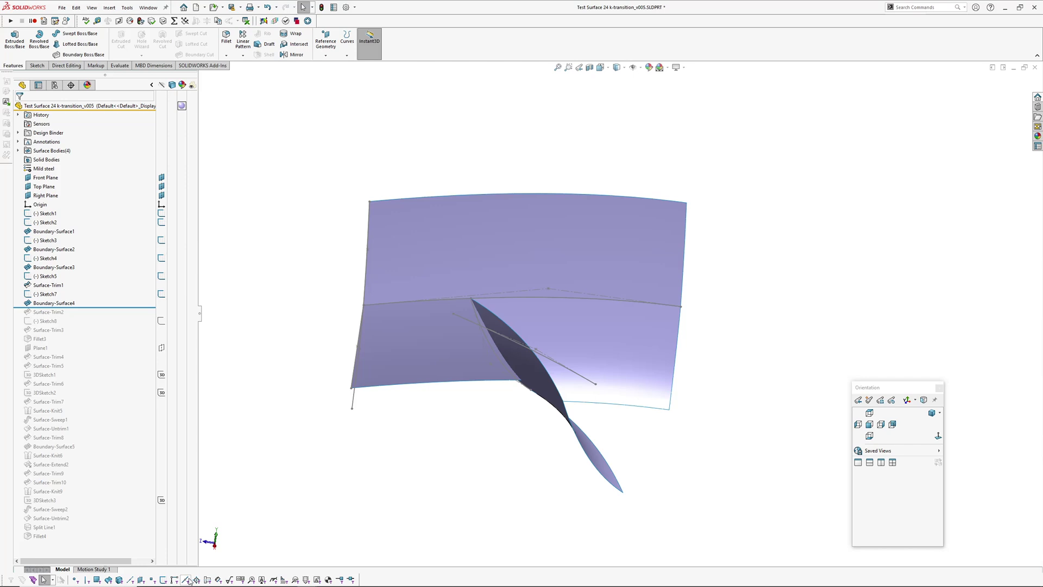
pyautogui.click(153, 580)
pyautogui.moveTo(680, 306); pyautogui.dragTo(675, 300)
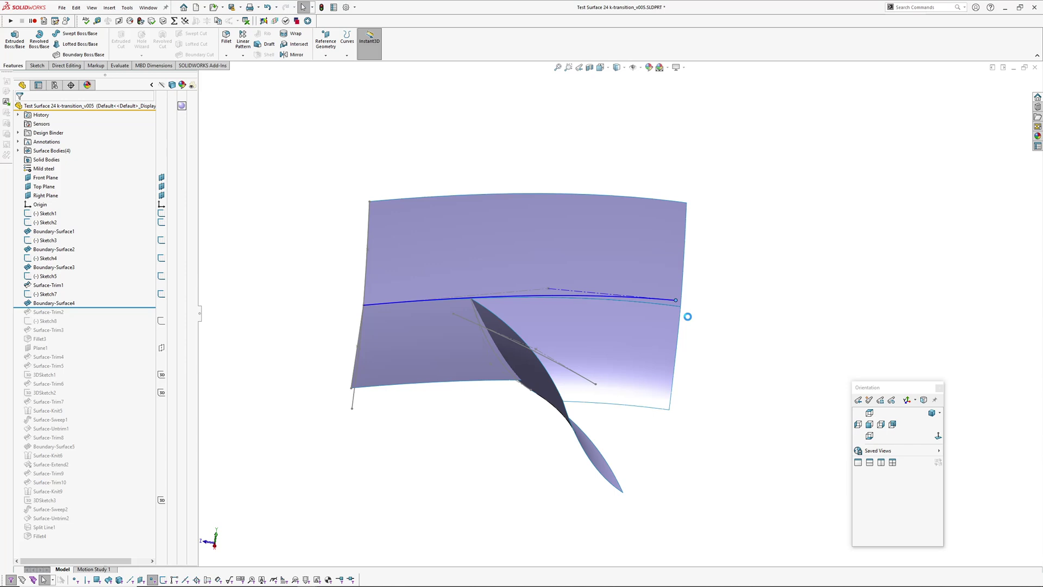
# Roll the feature history forward to the end so that all trims, sweeps and fillets rebuild on the reshaped surfaces.
pyautogui.rightClick(85, 312)
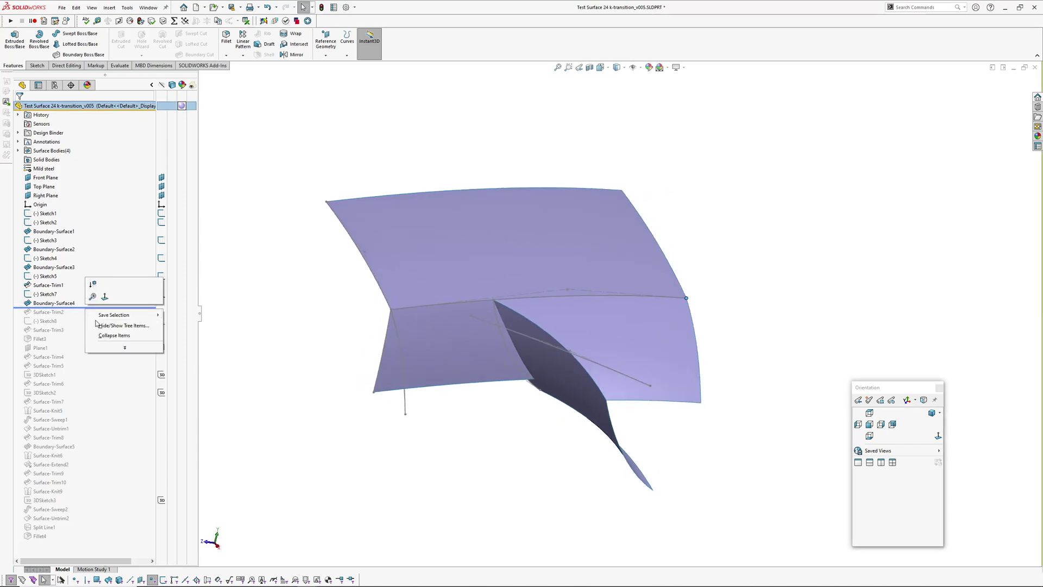
pyautogui.click(184, 314)
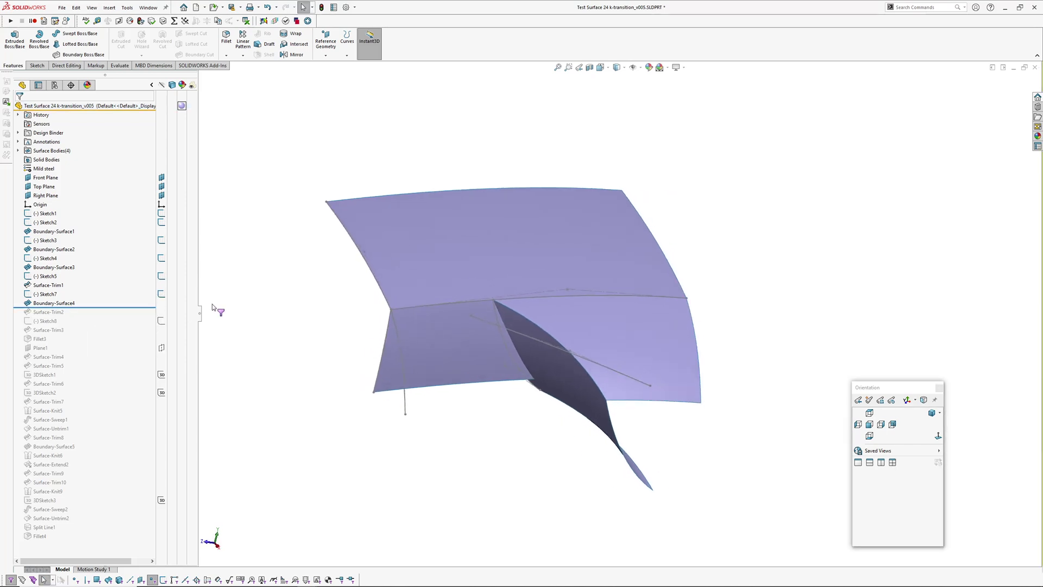
pyautogui.rightClick(87, 309)
pyautogui.click(101, 314)
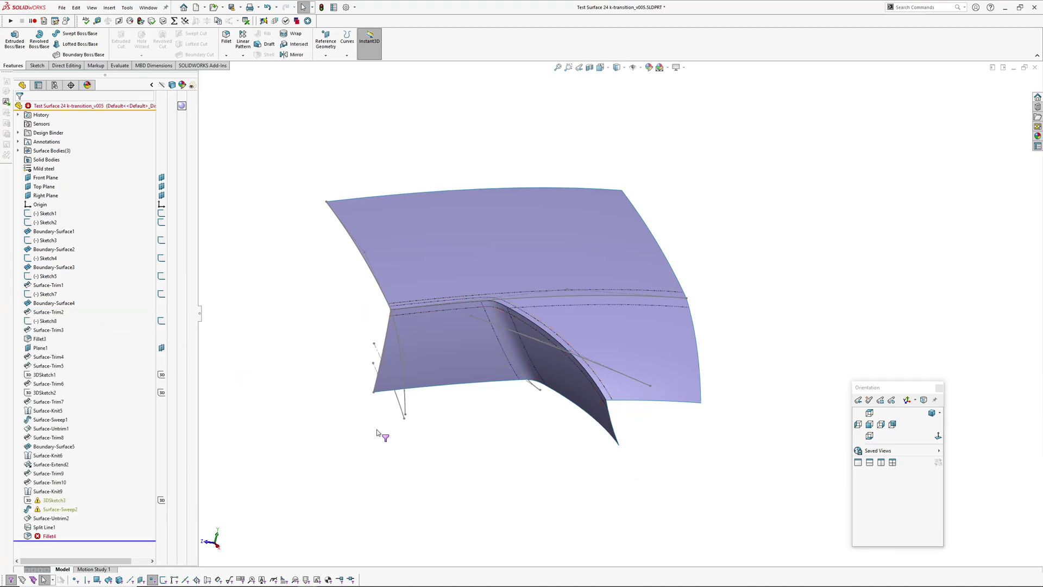
pyautogui.moveTo(376, 433); pyautogui.dragTo(614, 413, button='middle')
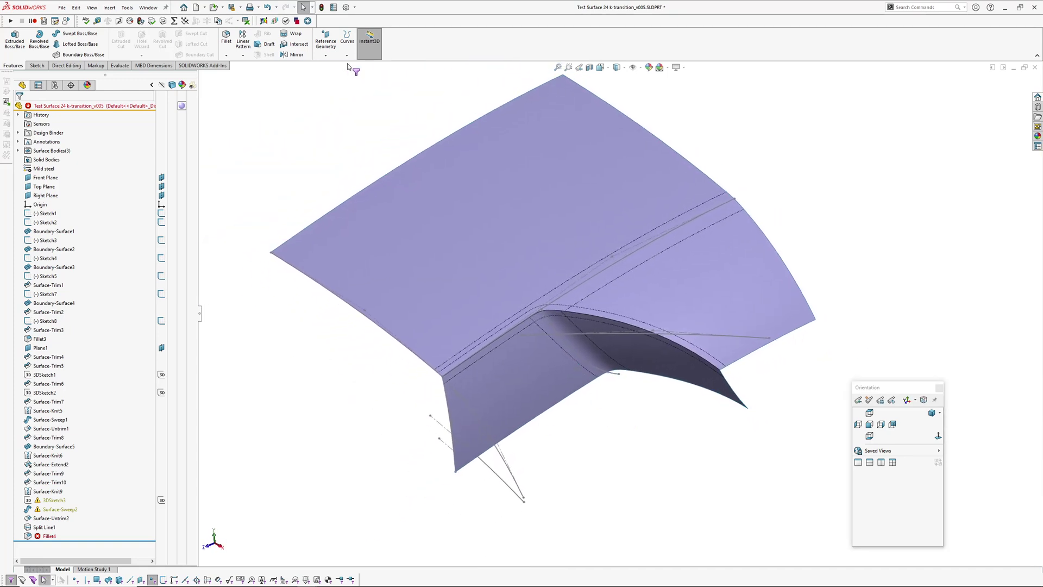
# Turn off Instant3D and switch to the Rowenta_EK55_v019 part.
pyautogui.click(372, 55)
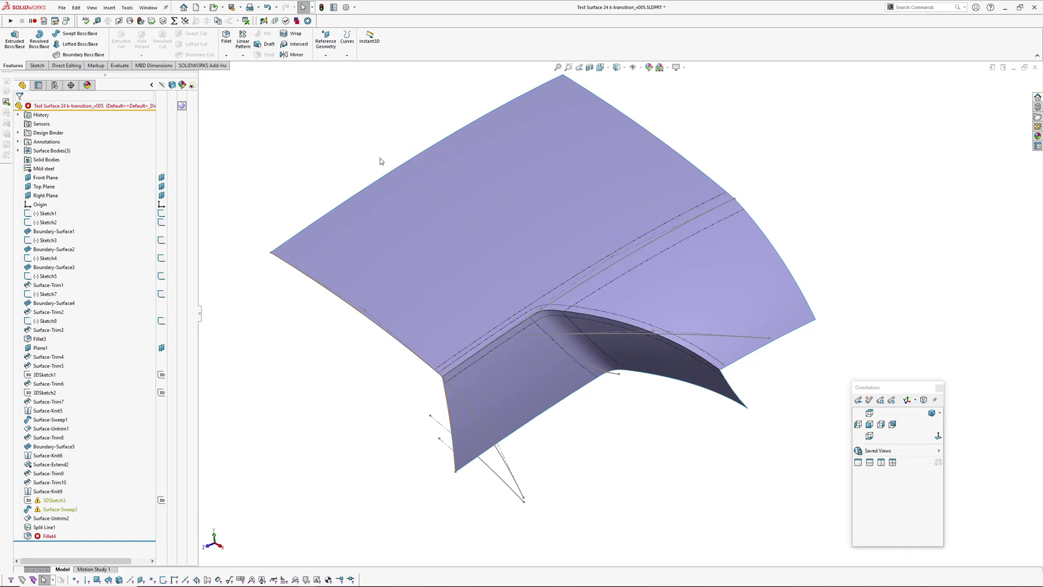
pyautogui.click(148, 8)
pyautogui.click(184, 113)
# Examine the blend surfaces between the outlet, handle and blower ring from several angles, selecting the outlet blend patch.
pyautogui.moveTo(517, 343)
pyautogui.mouseDown(button='middle')
pyautogui.moveTo(510, 492)
pyautogui.moveTo(622, 470)
pyautogui.moveTo(496, 449)
pyautogui.moveTo(524, 389)
pyautogui.moveTo(526, 338)
pyautogui.moveTo(603, 238)
pyautogui.moveTo(543, 224)
pyautogui.moveTo(536, 305)
pyautogui.moveTo(581, 413)
pyautogui.moveTo(534, 334)
pyautogui.mouseUp(button='middle')
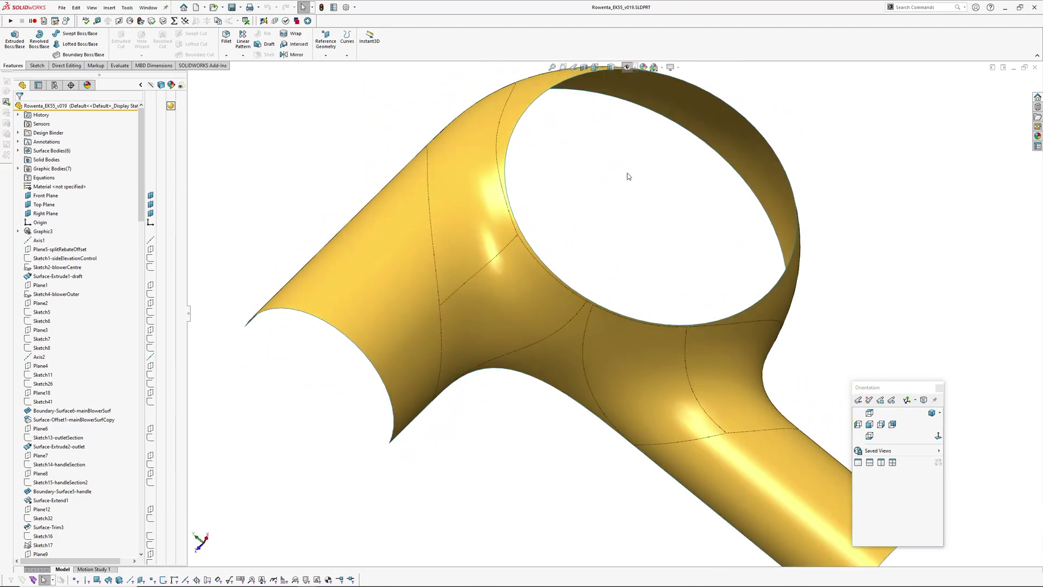
pyautogui.moveTo(544, 273); pyautogui.dragTo(485, 311, button='middle')
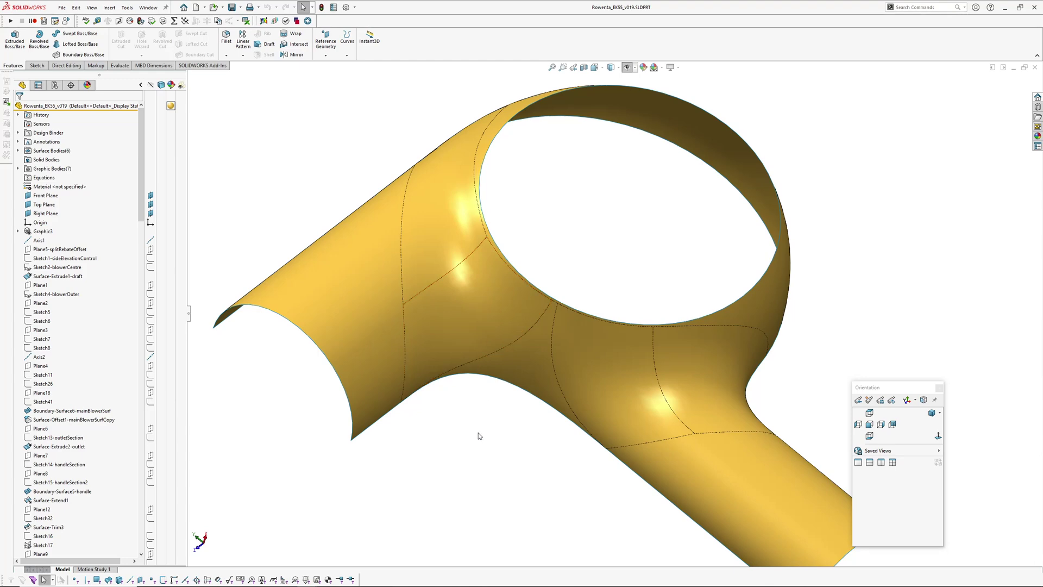
pyautogui.moveTo(478, 435); pyautogui.dragTo(472, 306, button='middle')
pyautogui.click(464, 308)
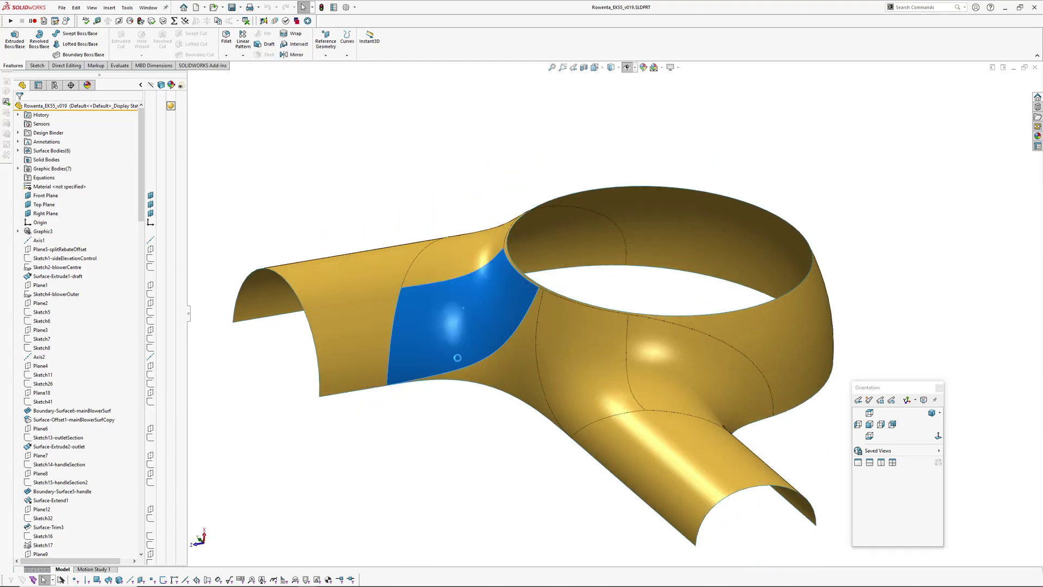
pyautogui.scroll(5, 489, 391)
pyautogui.click(479, 438)
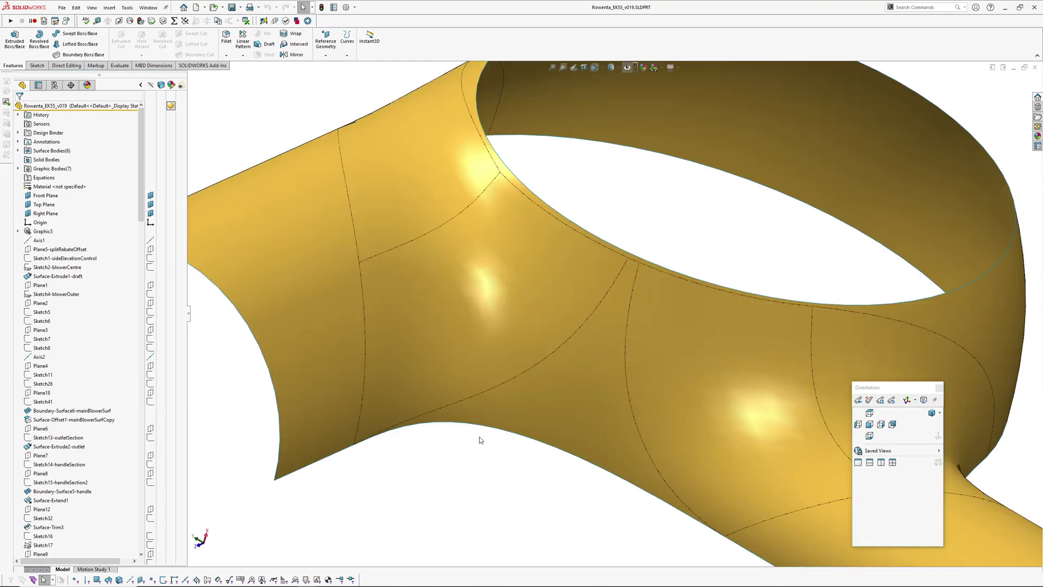
# Examine the outlet blend patch up close, checking its shading and the two splines that control it.
pyautogui.moveTo(469, 421); pyautogui.dragTo(488, 226, button='middle')
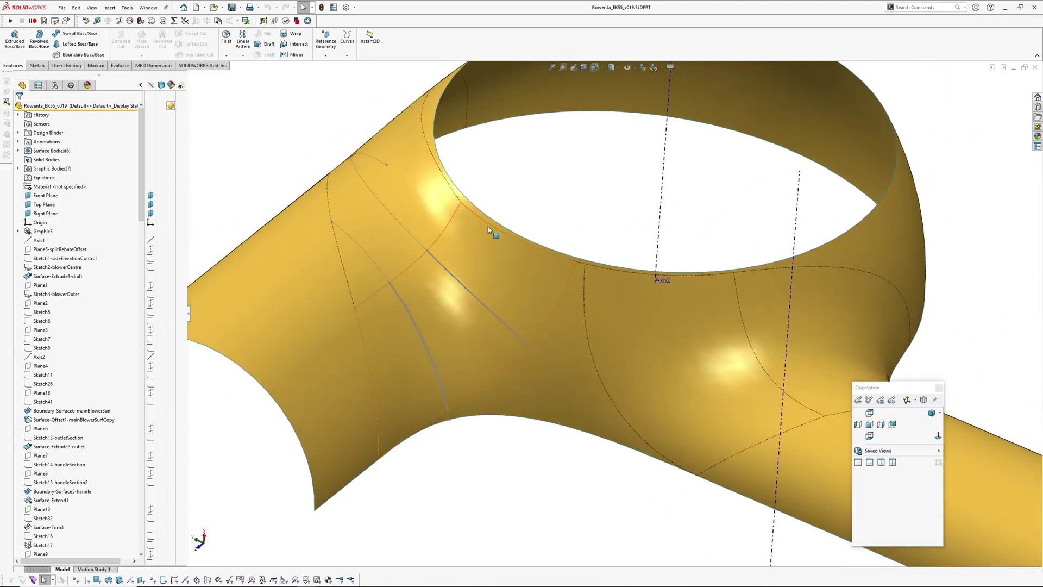
pyautogui.scroll(-3, 434, 381)
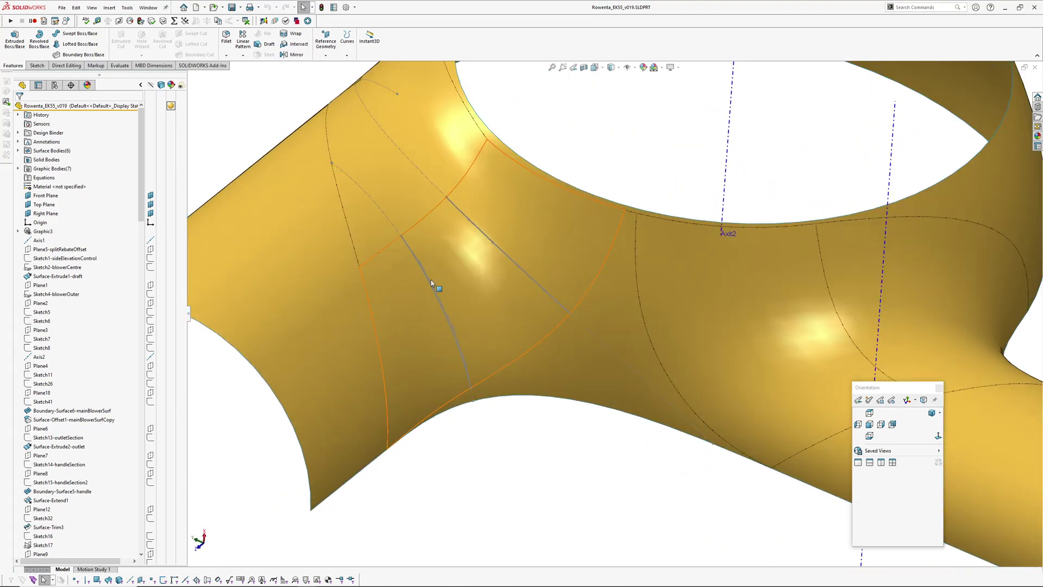
pyautogui.moveTo(481, 229); pyautogui.dragTo(445, 223, button='middle')
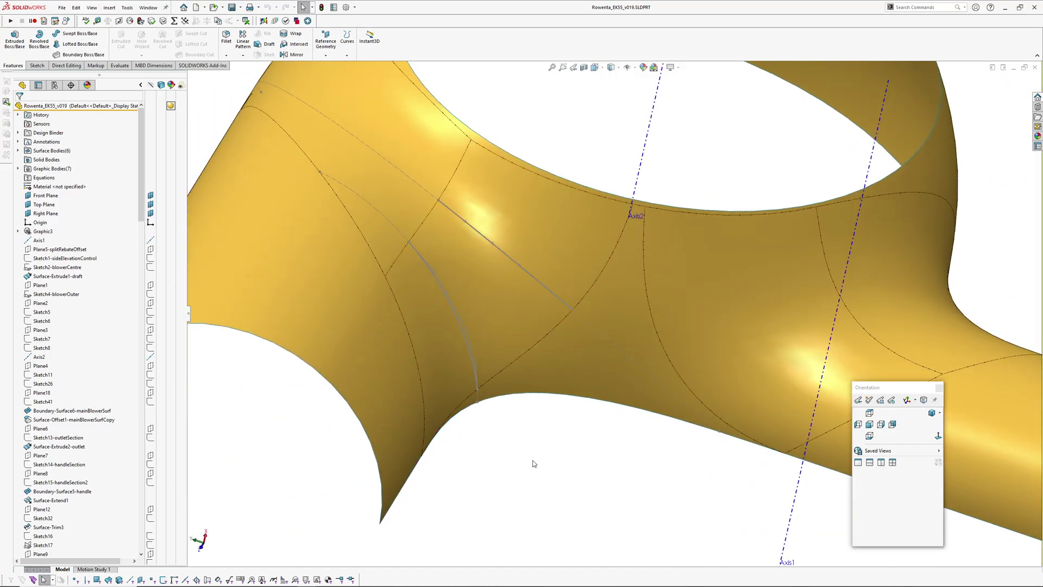
pyautogui.moveTo(519, 377); pyautogui.dragTo(456, 321, button='middle')
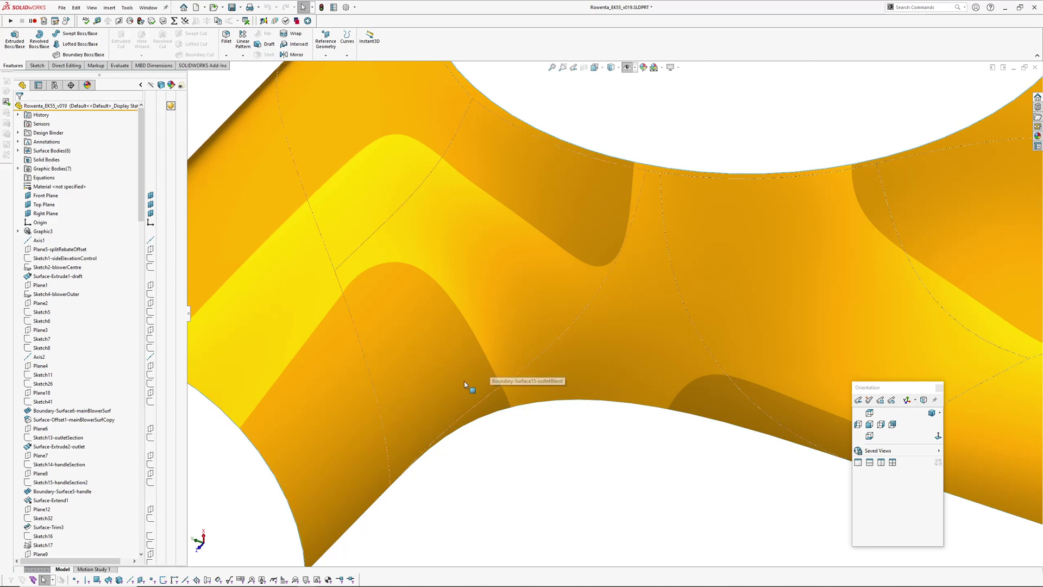
pyautogui.moveTo(513, 317); pyautogui.dragTo(457, 302, button='middle')
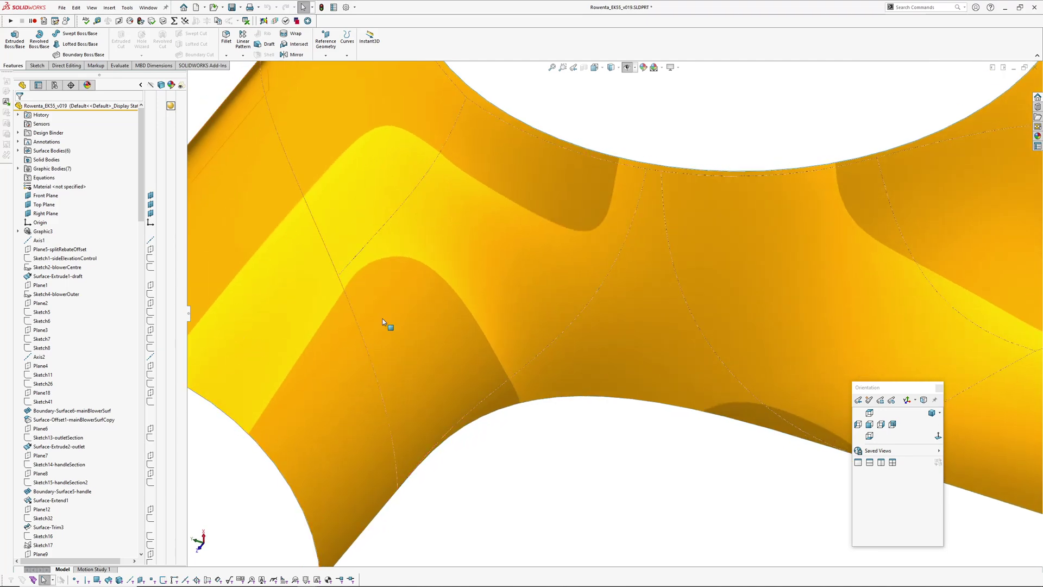
pyautogui.moveTo(482, 382)
pyautogui.mouseDown(button='middle')
pyautogui.moveTo(505, 312)
pyautogui.moveTo(491, 249)
pyautogui.moveTo(507, 261)
pyautogui.moveTo(471, 212)
pyautogui.mouseUp(button='middle')
pyautogui.scroll(-5, 433, 279)
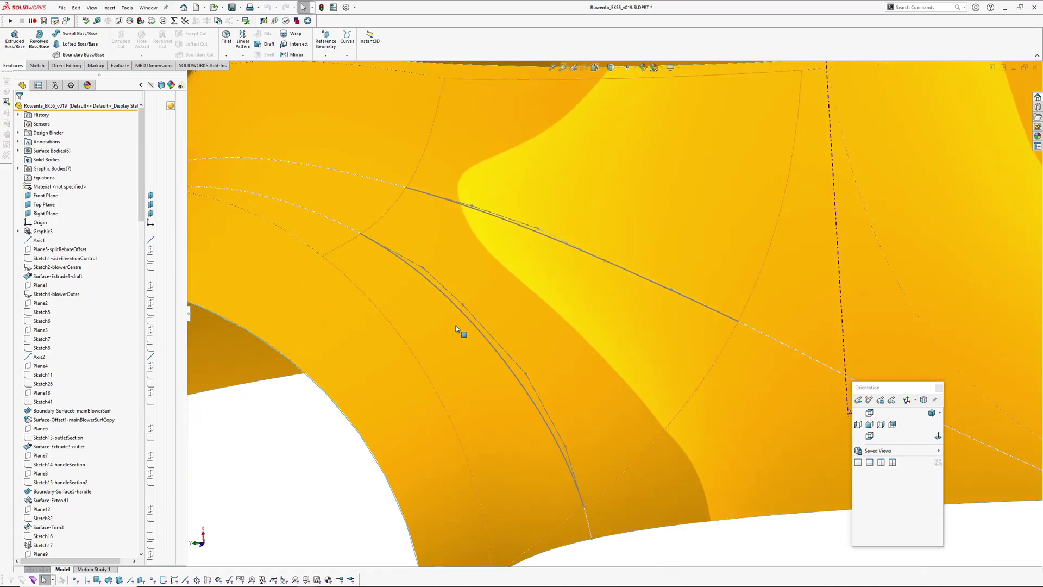
# Turn on Instant3D and pull a middle control vertex of the outlet blend's lower spline slightly outward.
pyautogui.click(459, 311)
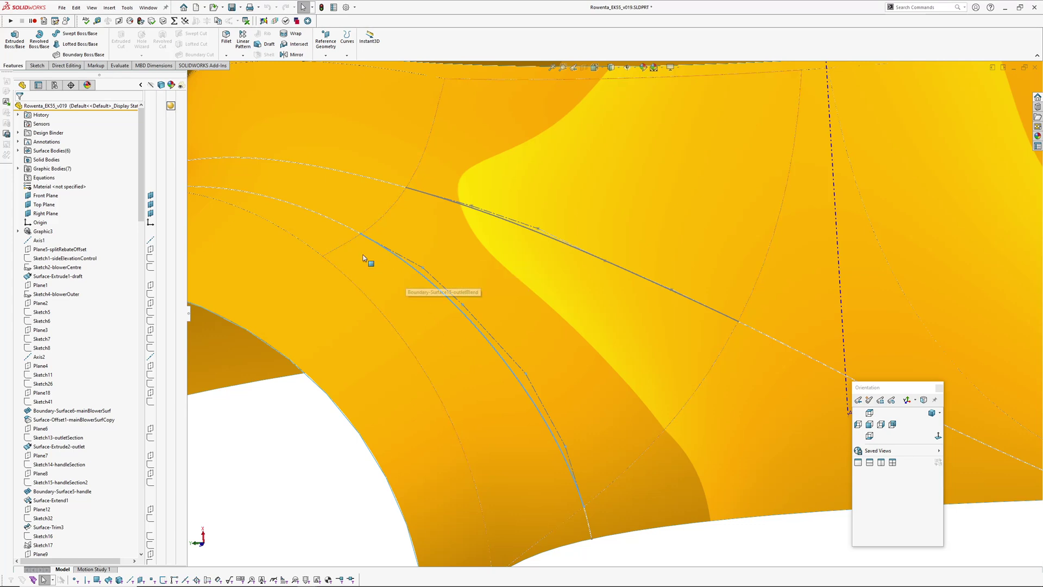
pyautogui.click(360, 232)
pyautogui.click(463, 306)
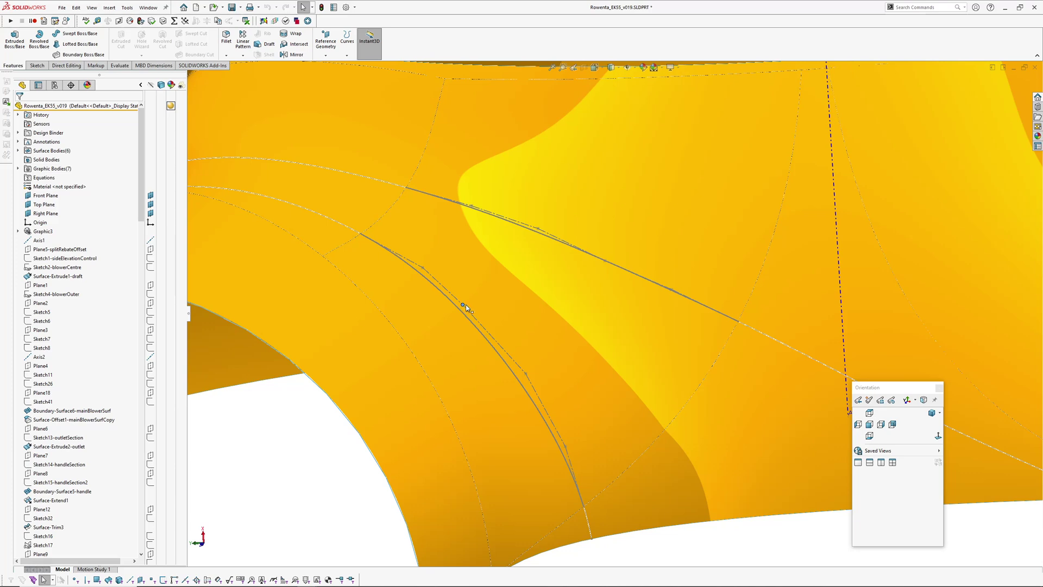
pyautogui.moveTo(463, 305); pyautogui.dragTo(467, 304)
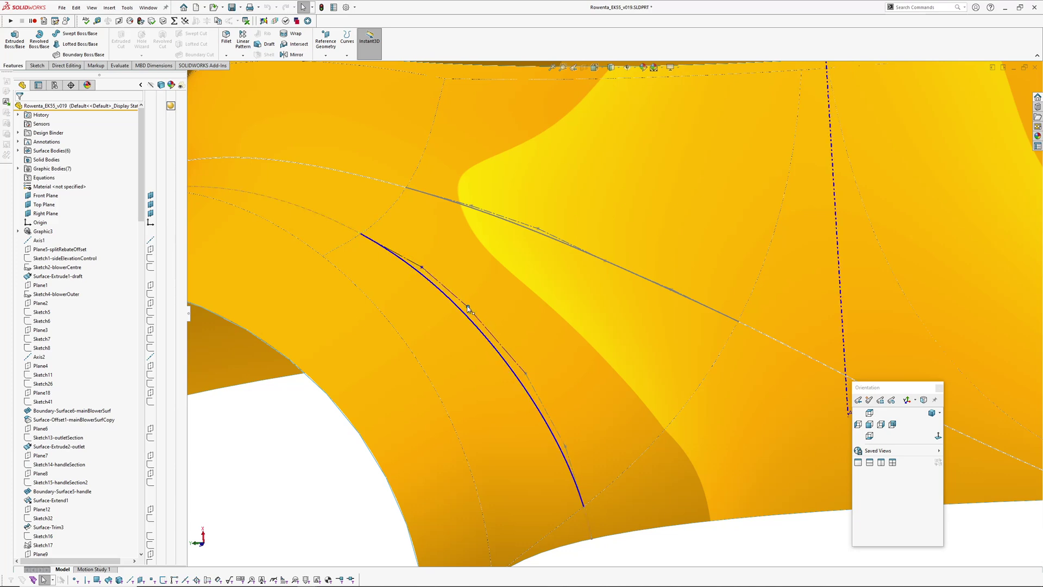
# Move the middle control vertex of the outlet blend's lower spline further outward and along toward the spline's upper end.
pyautogui.moveTo(467, 310); pyautogui.dragTo(466, 301)
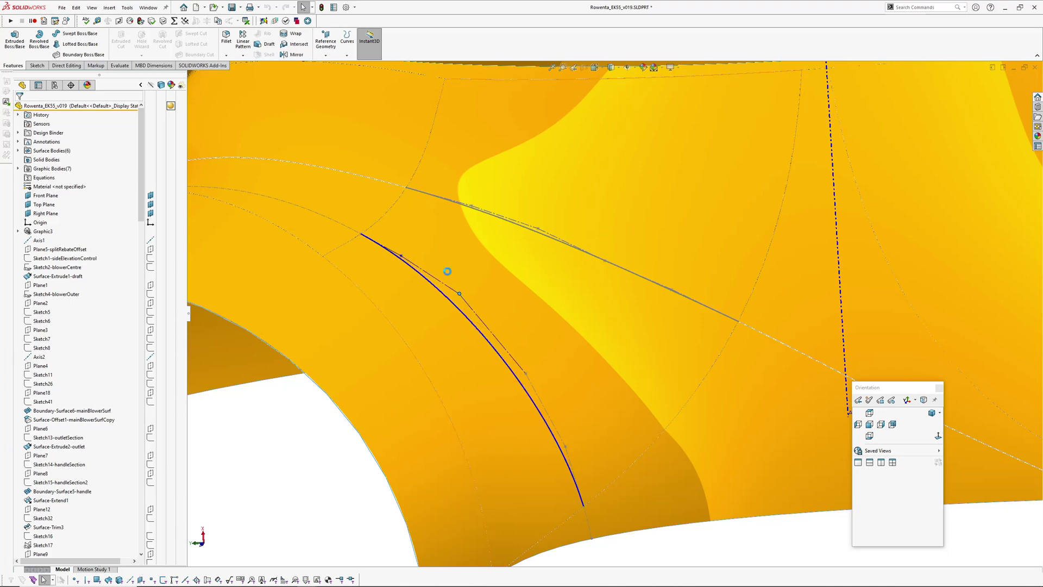
pyautogui.scroll(2, 497, 294)
pyautogui.moveTo(509, 303)
pyautogui.mouseDown(button='middle')
pyautogui.moveTo(491, 325)
pyautogui.moveTo(501, 267)
pyautogui.moveTo(533, 282)
pyautogui.moveTo(516, 311)
pyautogui.moveTo(505, 298)
pyautogui.moveTo(521, 311)
pyautogui.moveTo(507, 335)
pyautogui.moveTo(511, 417)
pyautogui.moveTo(500, 373)
pyautogui.moveTo(500, 410)
pyautogui.mouseUp(button='middle')
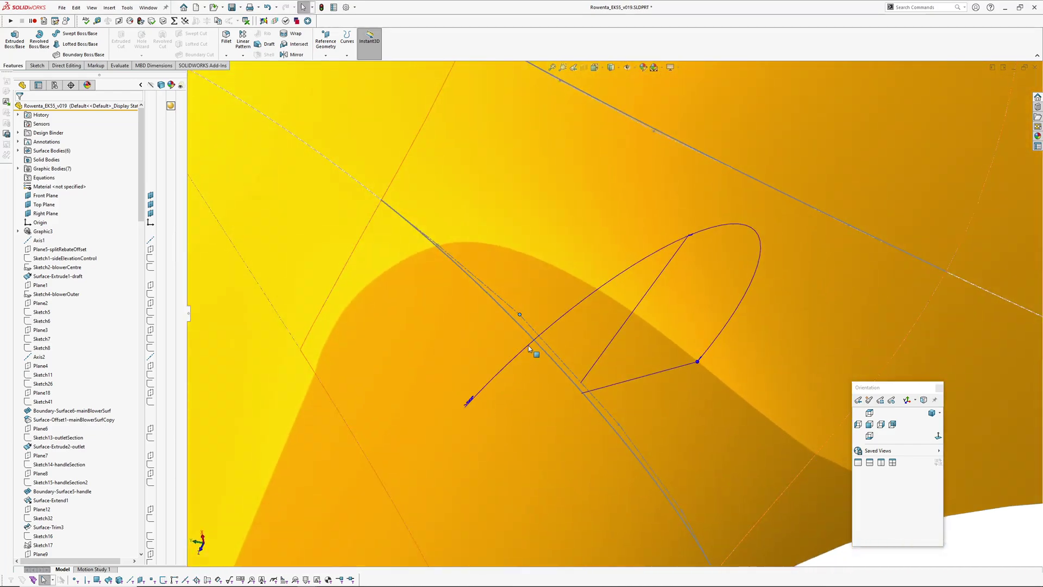
pyautogui.moveTo(519, 315); pyautogui.dragTo(502, 303, button='middle')
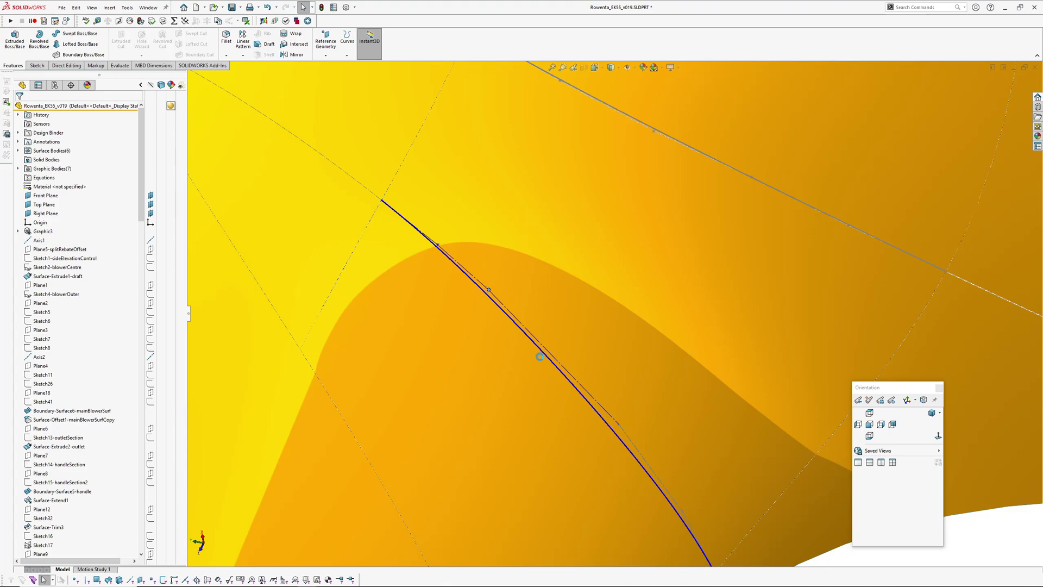
pyautogui.moveTo(539, 357); pyautogui.dragTo(504, 360, button='middle')
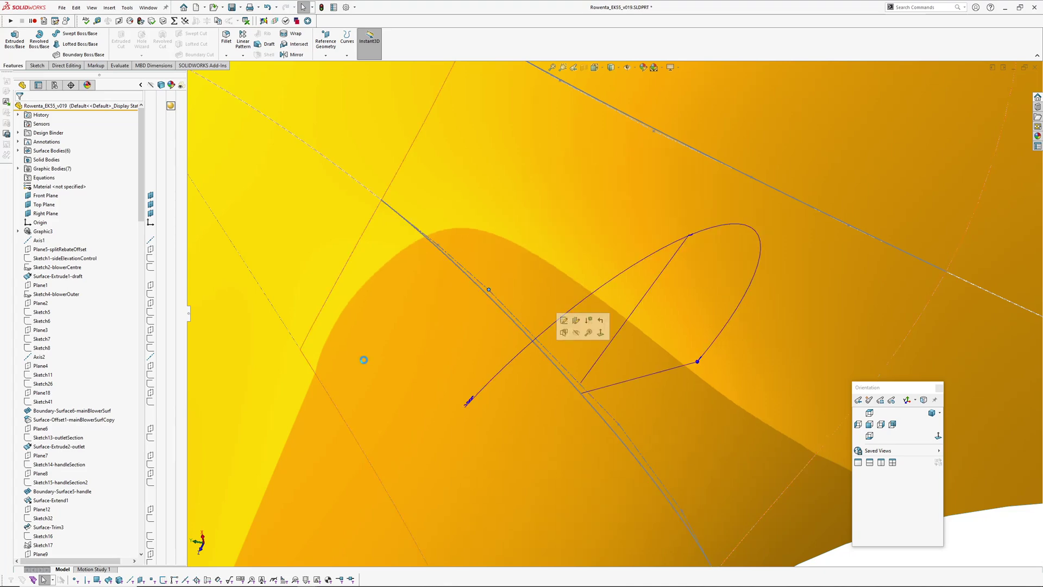
# Move the same middle control vertex back along the lower spline toward its lower end in two small increments.
pyautogui.moveTo(364, 360)
pyautogui.mouseDown(button='middle')
pyautogui.moveTo(398, 372)
pyautogui.moveTo(398, 305)
pyautogui.moveTo(371, 383)
pyautogui.moveTo(430, 293)
pyautogui.moveTo(435, 345)
pyautogui.moveTo(448, 304)
pyautogui.mouseUp(button='middle')
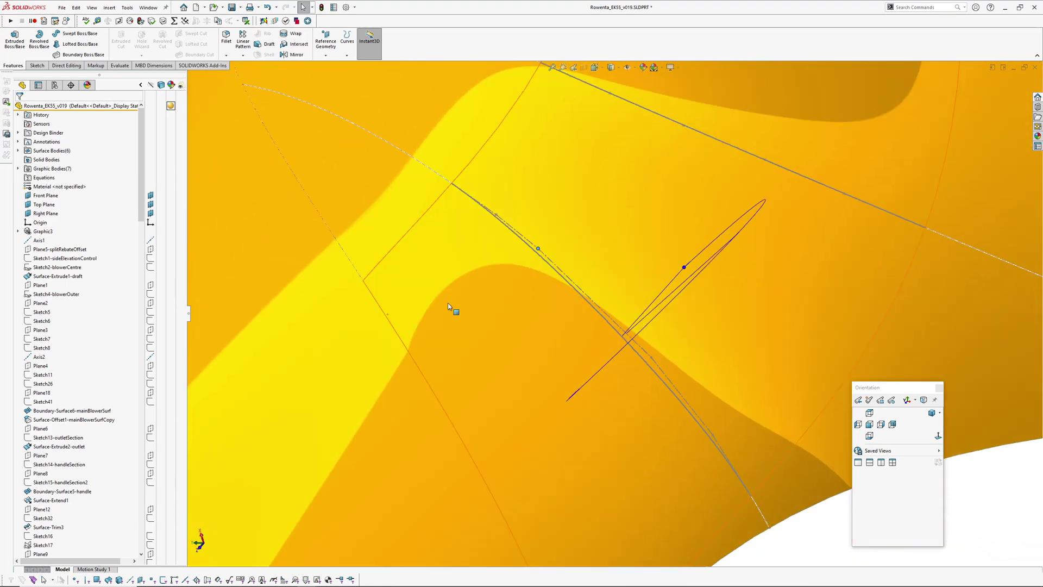
pyautogui.moveTo(538, 249); pyautogui.dragTo(553, 263)
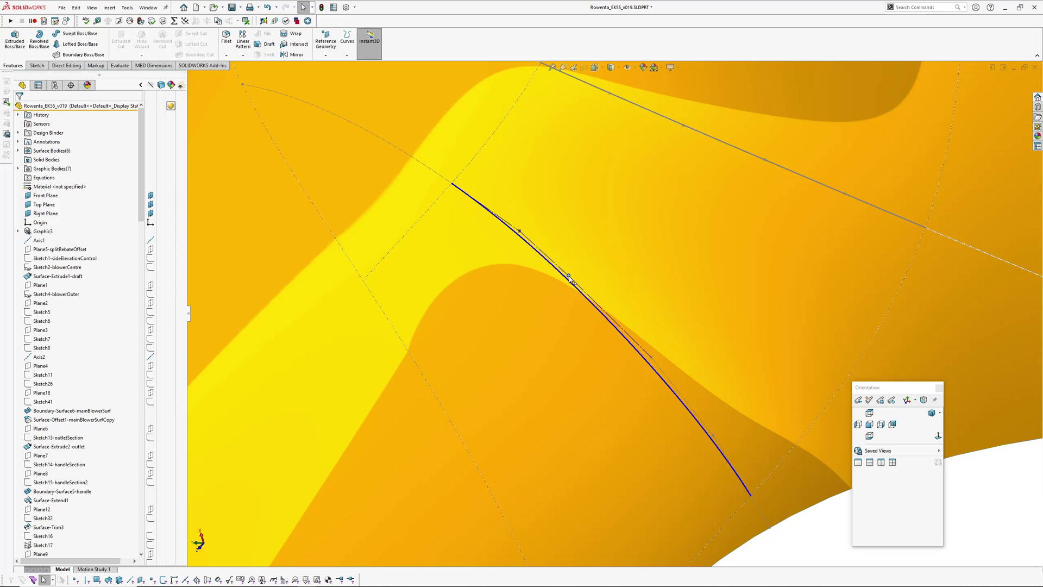
pyautogui.moveTo(569, 277); pyautogui.dragTo(581, 282)
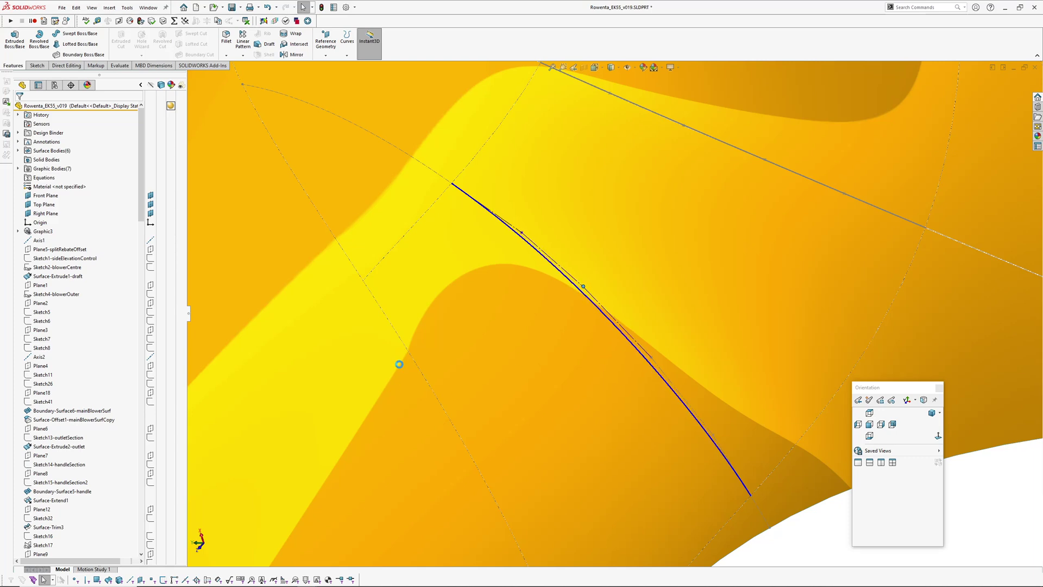
# Nudge a middle control vertex of the outlet blend's upper spline slightly closer to the curve.
pyautogui.scroll(1, 442, 395)
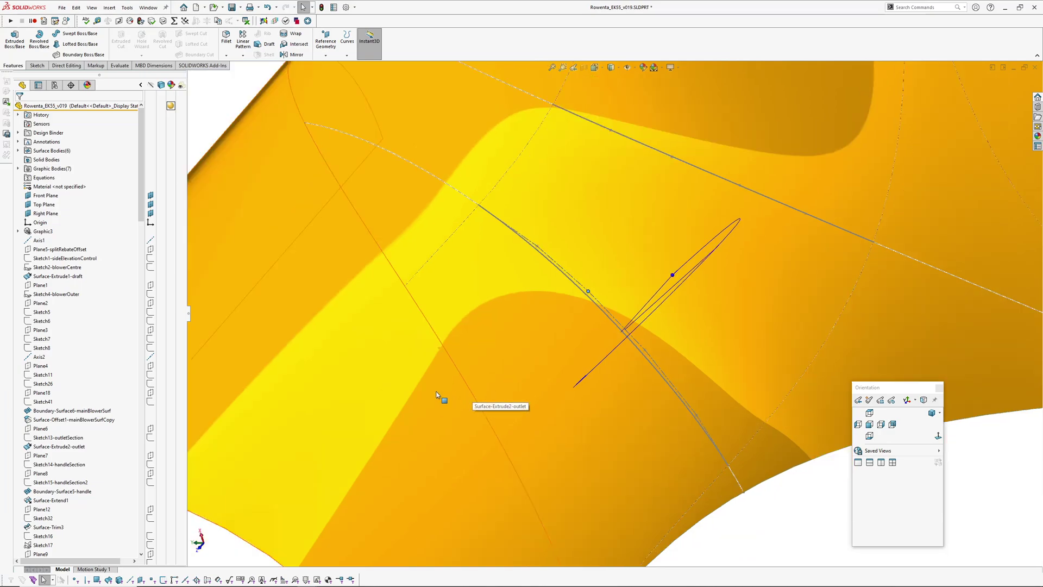
pyautogui.moveTo(483, 365); pyautogui.dragTo(573, 341, button='middle')
pyautogui.scroll(1, 537, 339)
pyautogui.scroll(2, 581, 321)
pyautogui.keyDown('ctrl'); pyautogui.moveTo(599, 272); pyautogui.dragTo(623, 331, button='middle'); pyautogui.keyUp('ctrl')
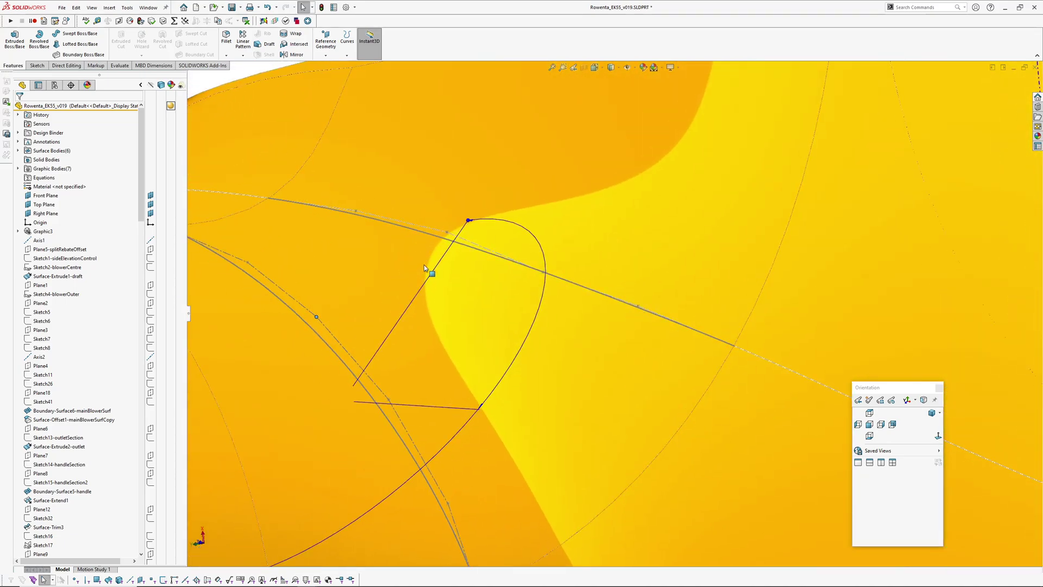
pyautogui.moveTo(424, 267); pyautogui.dragTo(482, 284, button='middle')
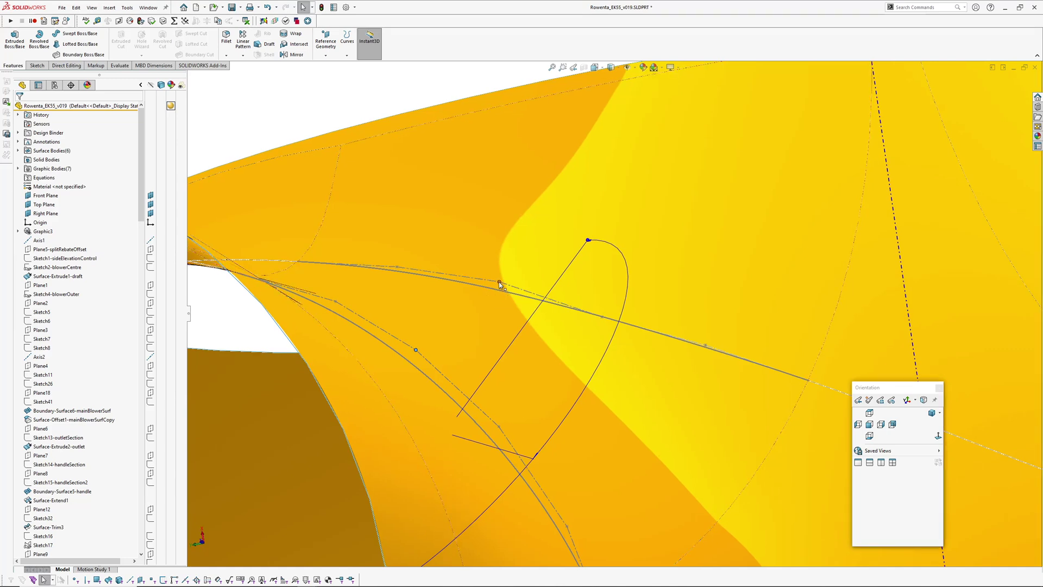
pyautogui.click(499, 286)
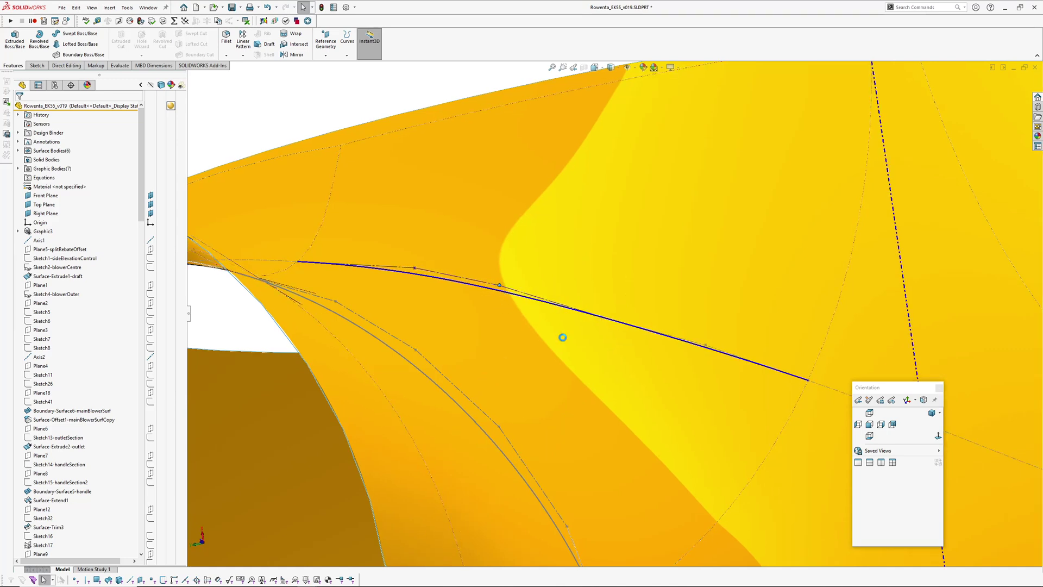
# Shift the neighbouring control vertex of the upper spline slightly toward the spline's lower end to refine the blend.
pyautogui.click(602, 319)
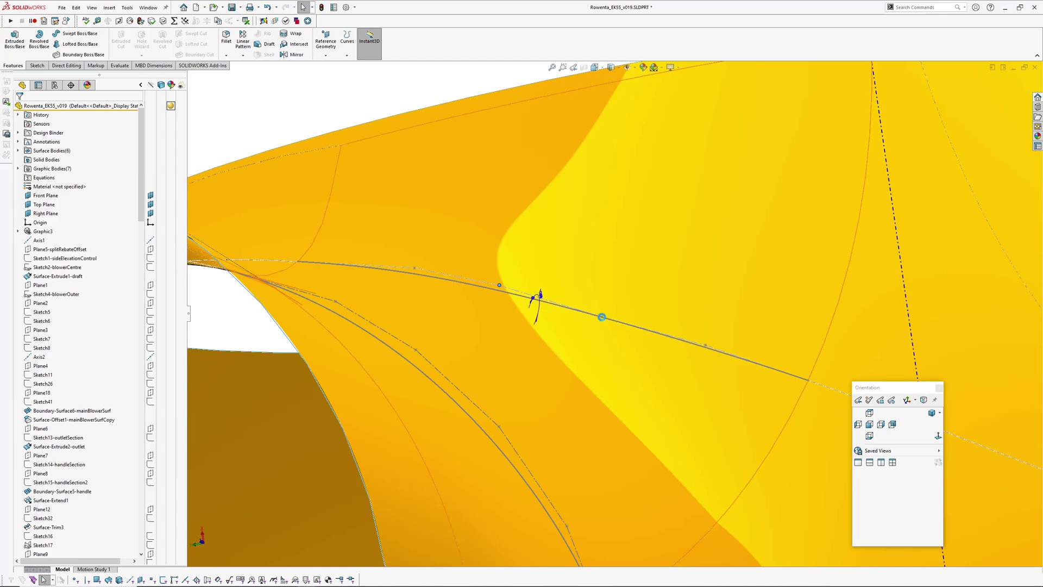
pyautogui.click(606, 317)
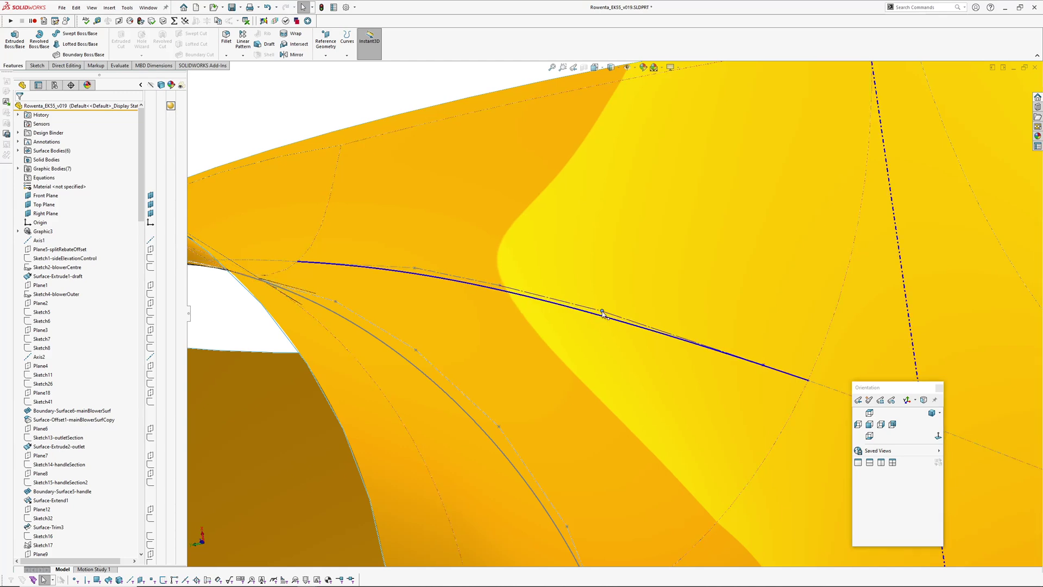
pyautogui.moveTo(603, 316); pyautogui.dragTo(605, 317)
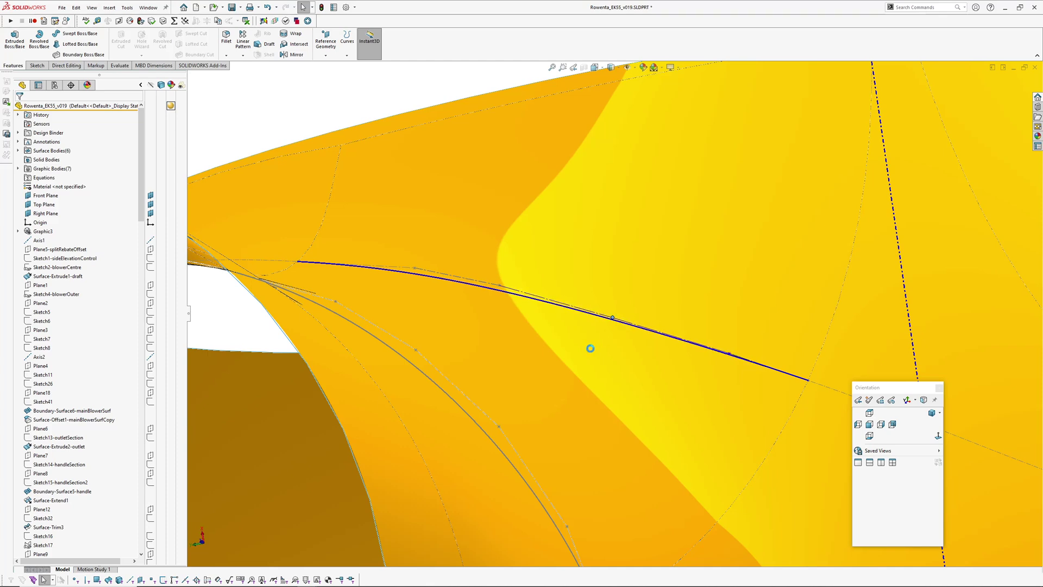
pyautogui.click(547, 247)
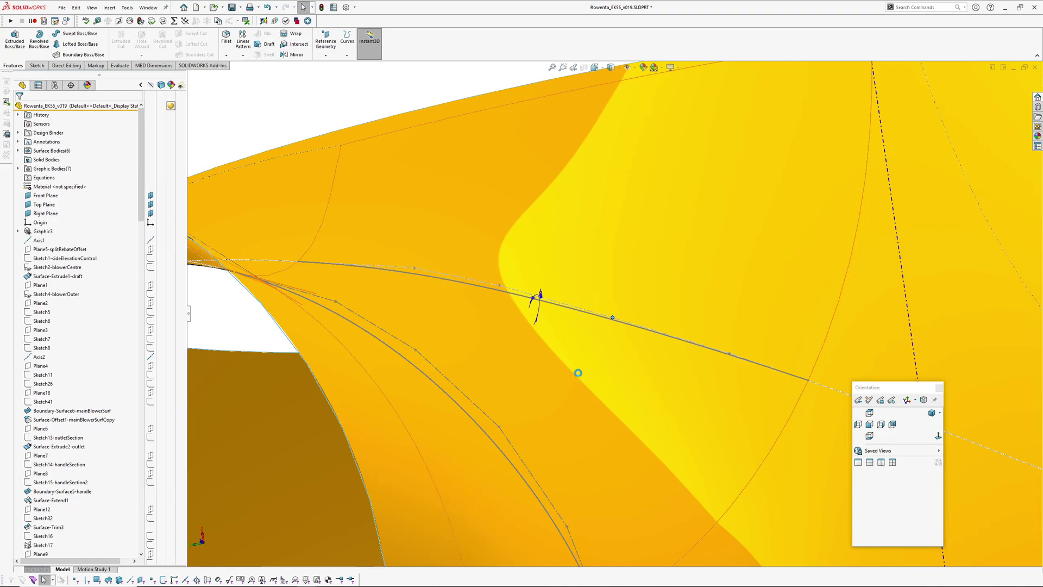
# Check the overall outlet blend shape and switch to the lesPaulBody_v006 part.
pyautogui.scroll(5, 578, 376)
pyautogui.moveTo(578, 377); pyautogui.dragTo(577, 333, button='middle')
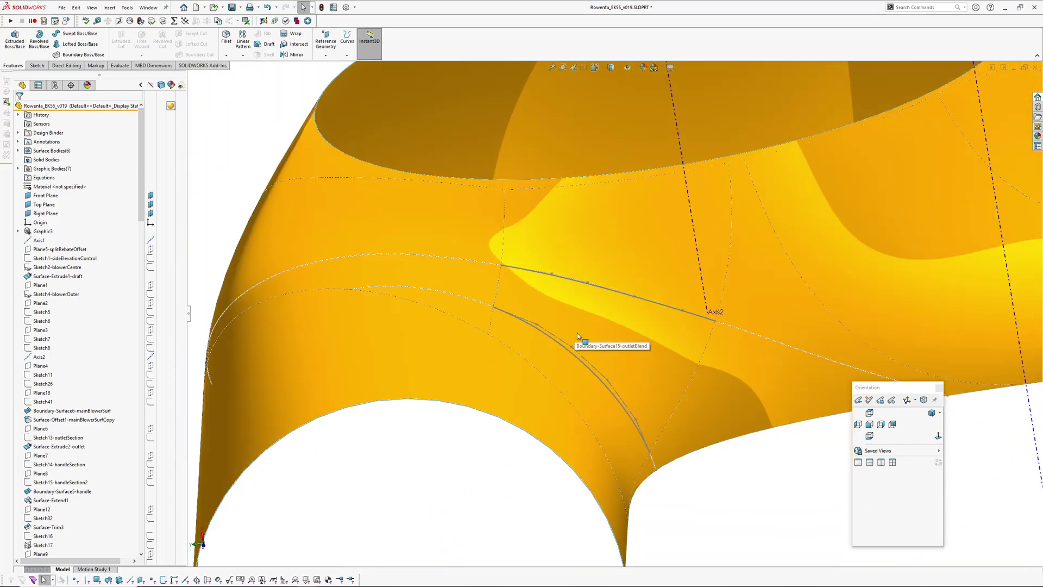
pyautogui.moveTo(624, 375); pyautogui.dragTo(612, 353, button='middle')
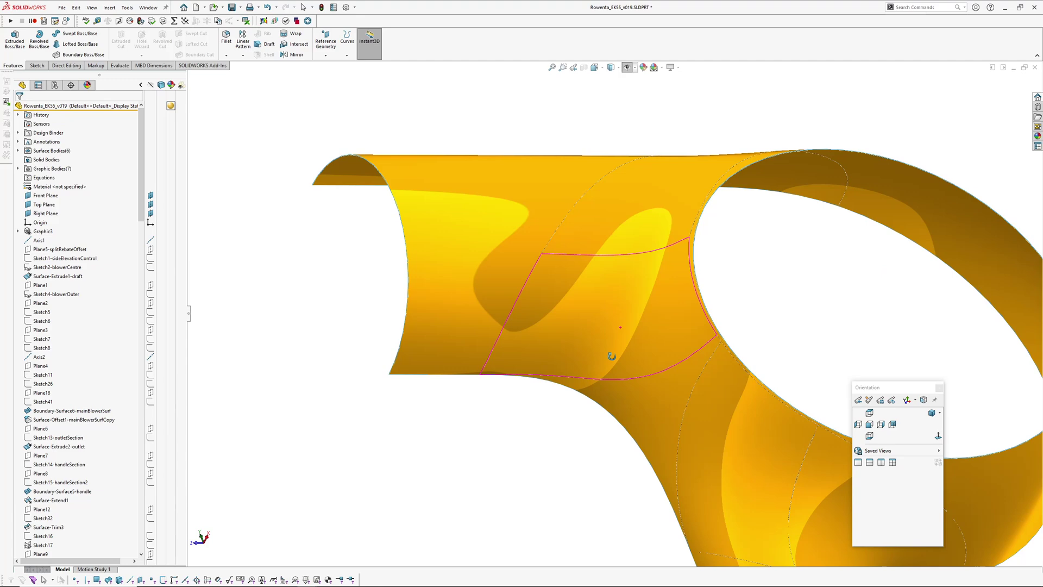
pyautogui.click(148, 7)
pyautogui.click(169, 92)
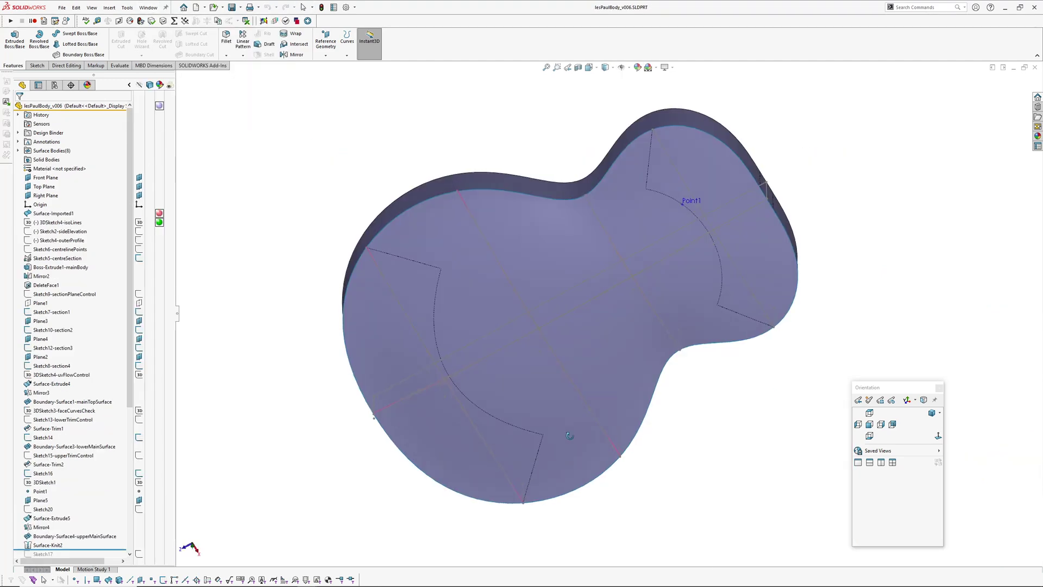
# Examine the guitar body's top, selecting the main top surface and the lower main surface to see how the patches divide.
pyautogui.moveTo(570, 435); pyautogui.dragTo(524, 481, button='middle')
pyautogui.click(552, 394)
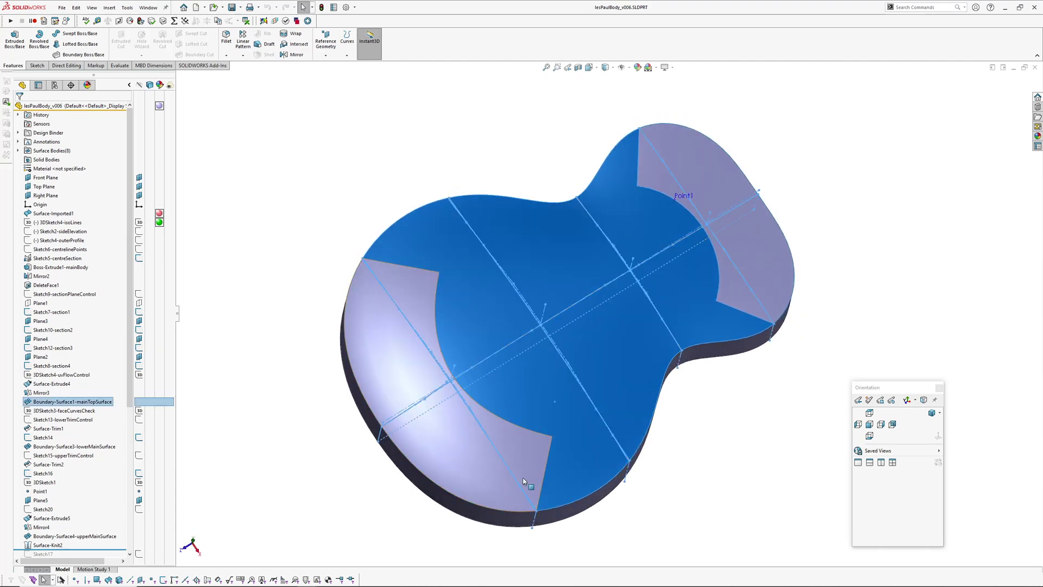
pyautogui.click(453, 464)
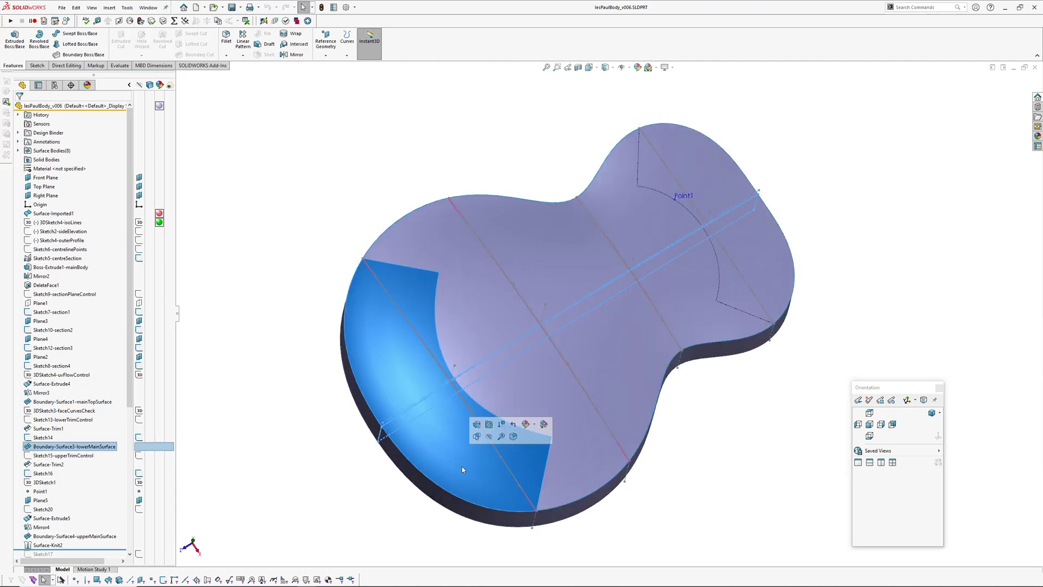
pyautogui.click(761, 272)
pyautogui.moveTo(761, 272); pyautogui.dragTo(601, 333, button='middle')
pyautogui.click(716, 455)
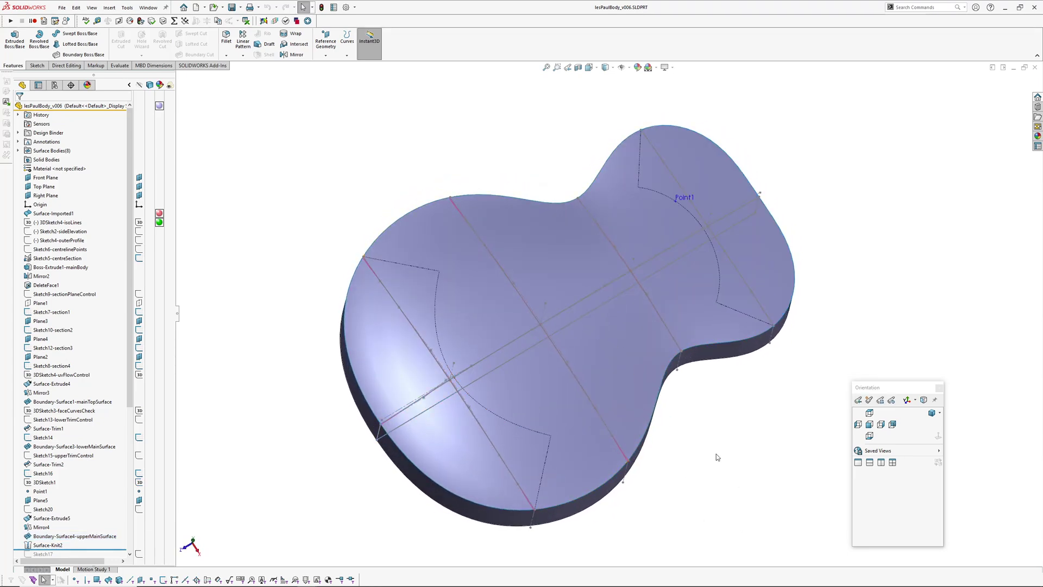
# Apply Zebra Stripes to the guitar body and inspect the reflection flow across the top surface.
pyautogui.press('h')
pyautogui.press('z')
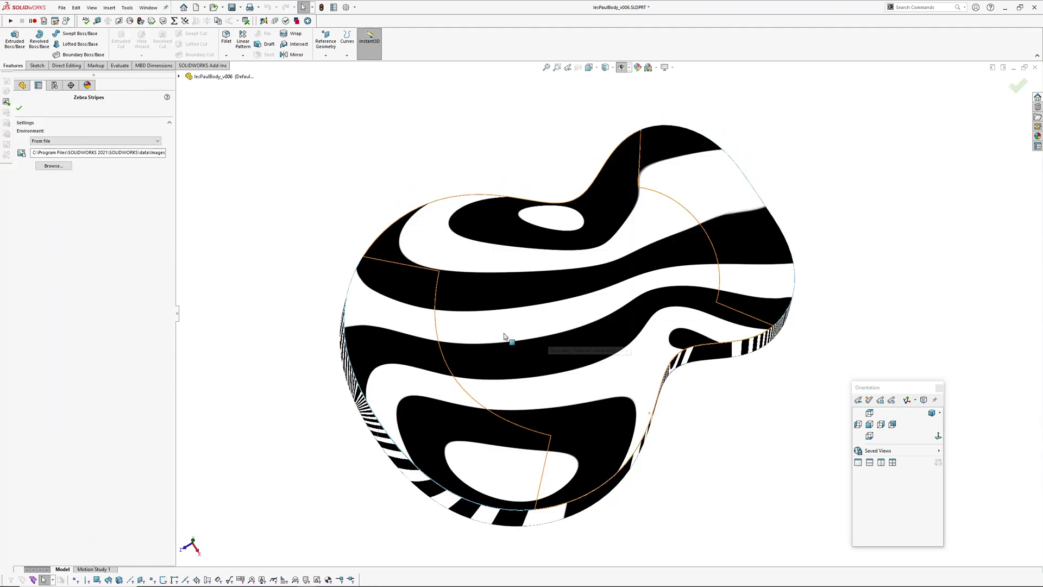
pyautogui.moveTo(548, 353)
pyautogui.mouseDown(button='middle')
pyautogui.moveTo(552, 293)
pyautogui.moveTo(529, 331)
pyautogui.moveTo(574, 412)
pyautogui.moveTo(575, 288)
pyautogui.moveTo(550, 288)
pyautogui.moveTo(554, 326)
pyautogui.moveTo(570, 244)
pyautogui.moveTo(628, 309)
pyautogui.moveTo(633, 396)
pyautogui.moveTo(658, 306)
pyautogui.moveTo(631, 239)
pyautogui.moveTo(559, 282)
pyautogui.moveTo(588, 342)
pyautogui.moveTo(579, 301)
pyautogui.moveTo(593, 321)
pyautogui.moveTo(570, 304)
pyautogui.moveTo(581, 200)
pyautogui.moveTo(560, 182)
pyautogui.moveTo(594, 210)
pyautogui.moveTo(597, 299)
pyautogui.mouseUp(button='middle')
pyautogui.scroll(-3, 565, 374)
pyautogui.scroll(1, 566, 373)
pyautogui.press('Escape')
pyautogui.middleClick(558, 369)
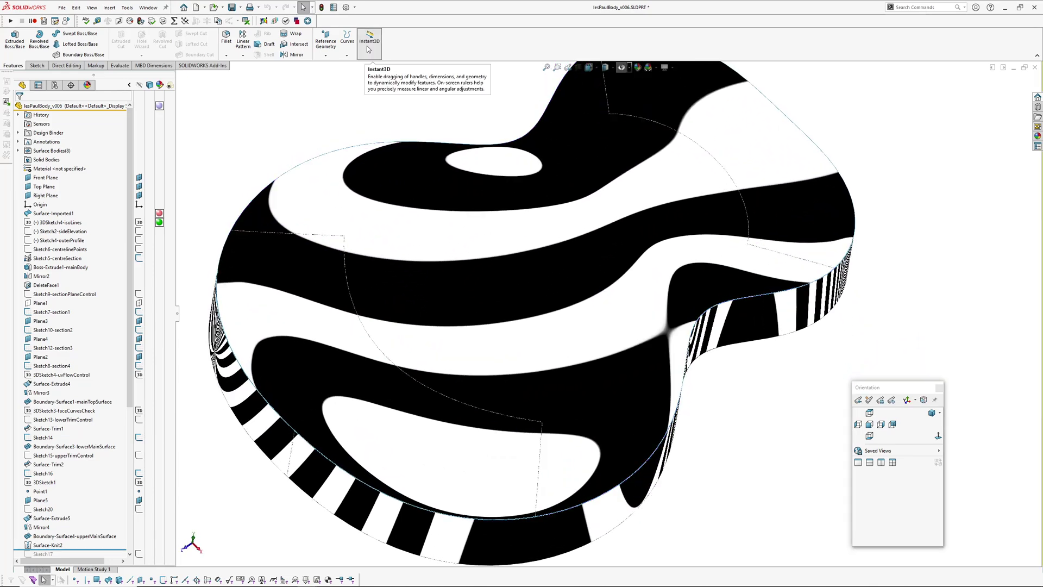
# Show the main top surface's dimensions and use Instant3D to set the third section's control vertex distance from the body edge to about 71.
pyautogui.click(619, 352)
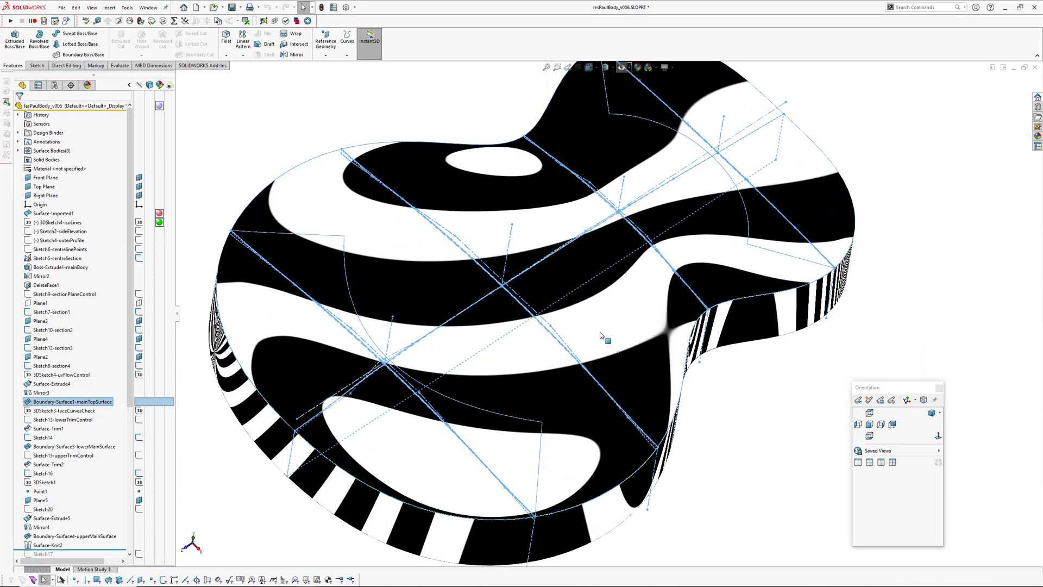
pyautogui.doubleClick(603, 328)
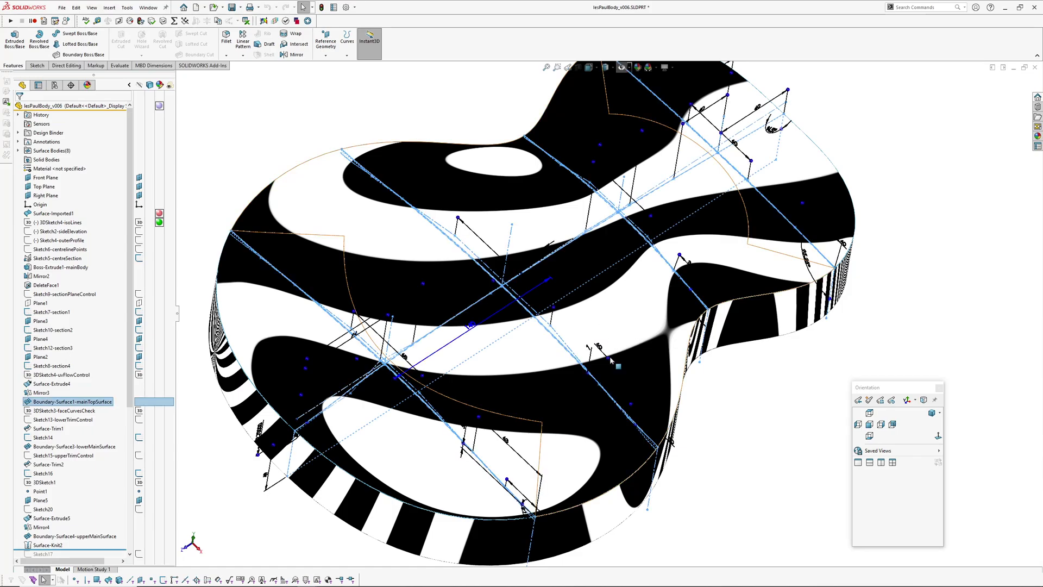
pyautogui.moveTo(578, 330); pyautogui.dragTo(624, 224, button='middle')
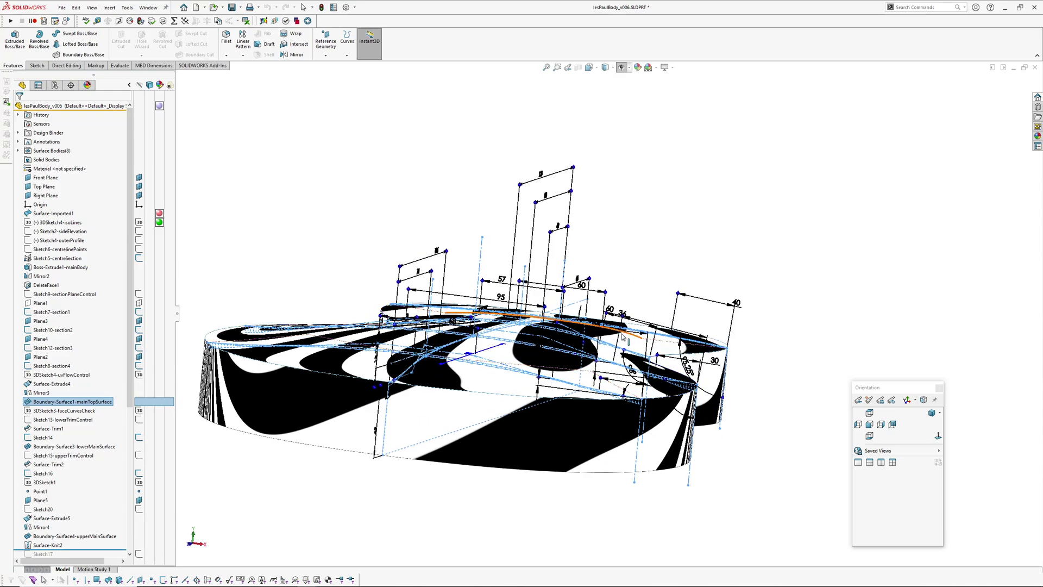
pyautogui.scroll(-8, 623, 336)
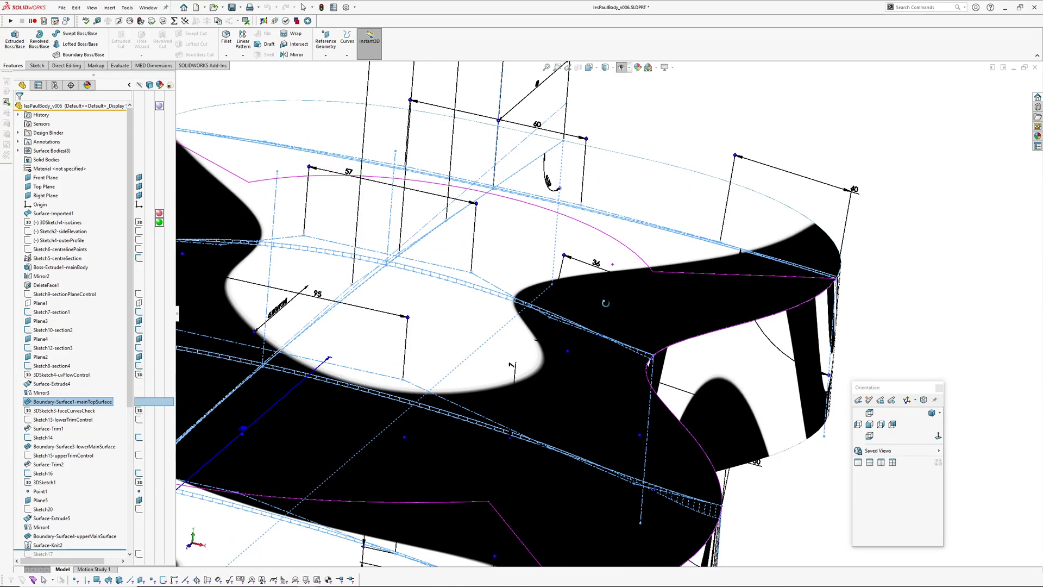
pyautogui.moveTo(606, 303); pyautogui.dragTo(608, 292, button='middle')
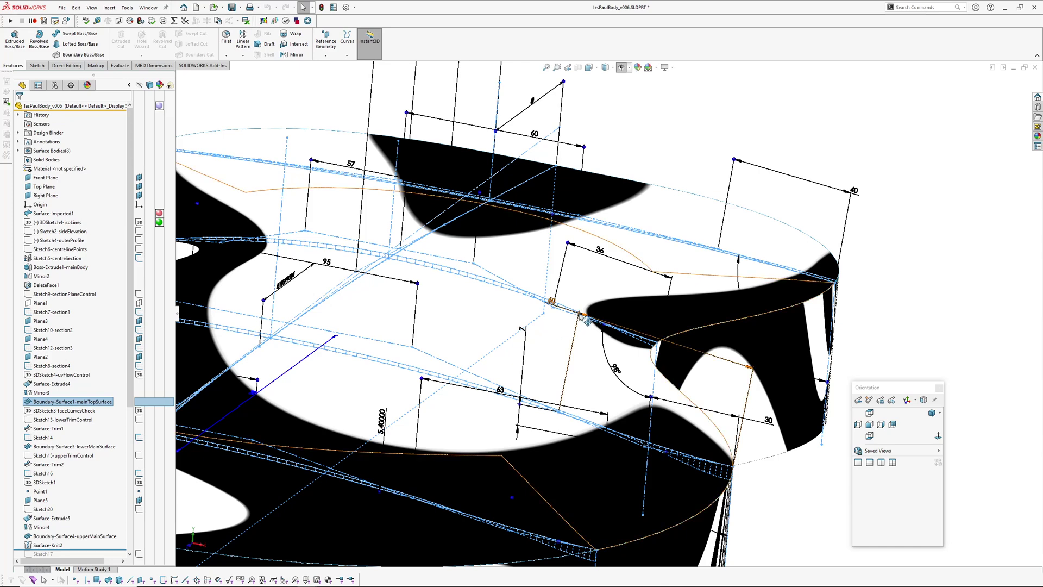
pyautogui.moveTo(572, 316); pyautogui.dragTo(549, 293)
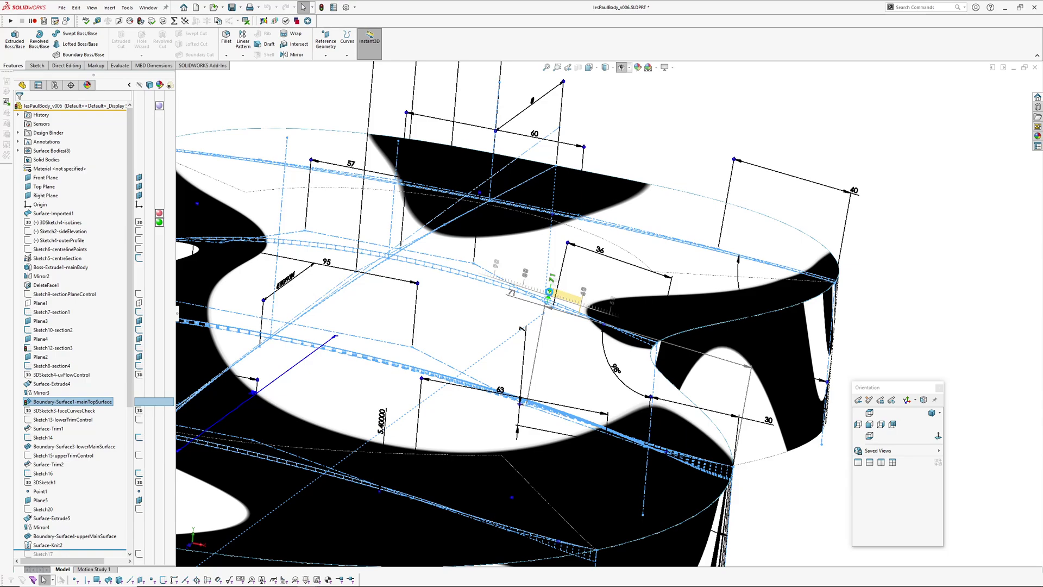
pyautogui.moveTo(549, 292); pyautogui.dragTo(549, 294)
# Adjust the angle dimension at the edge end of the third section's spline with Instant3D.
pyautogui.moveTo(607, 418); pyautogui.dragTo(612, 346, button='middle')
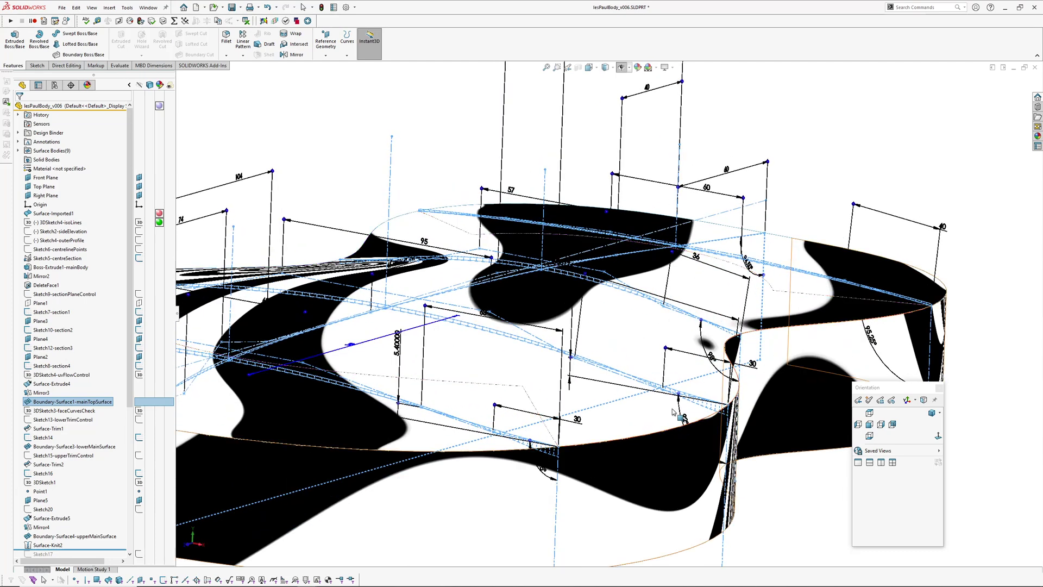
pyautogui.moveTo(678, 393)
pyautogui.mouseDown()
pyautogui.moveTo(686, 402)
pyautogui.moveTo(677, 393)
pyautogui.mouseUp()
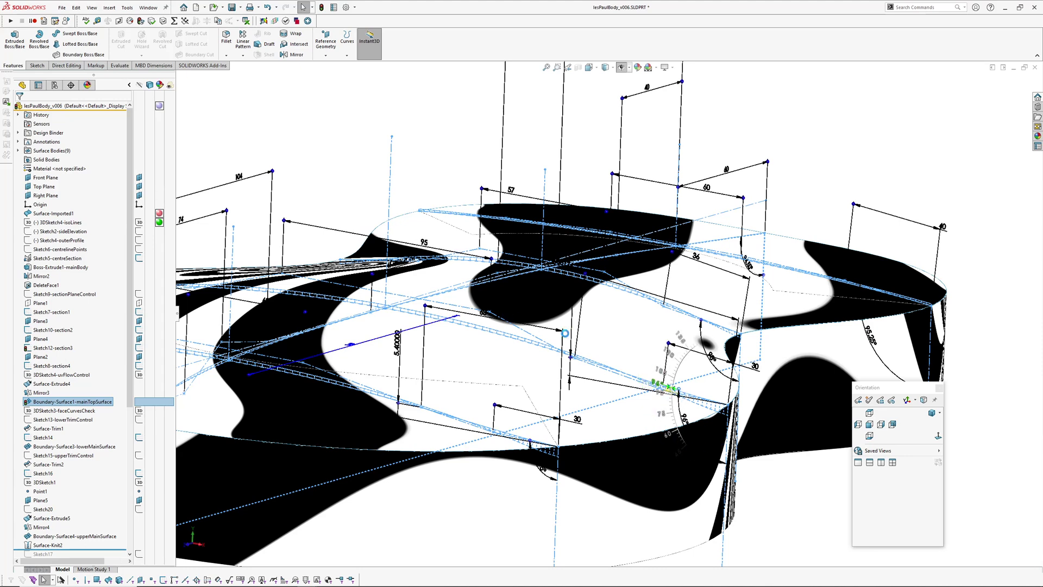
pyautogui.scroll(1, 405, 384)
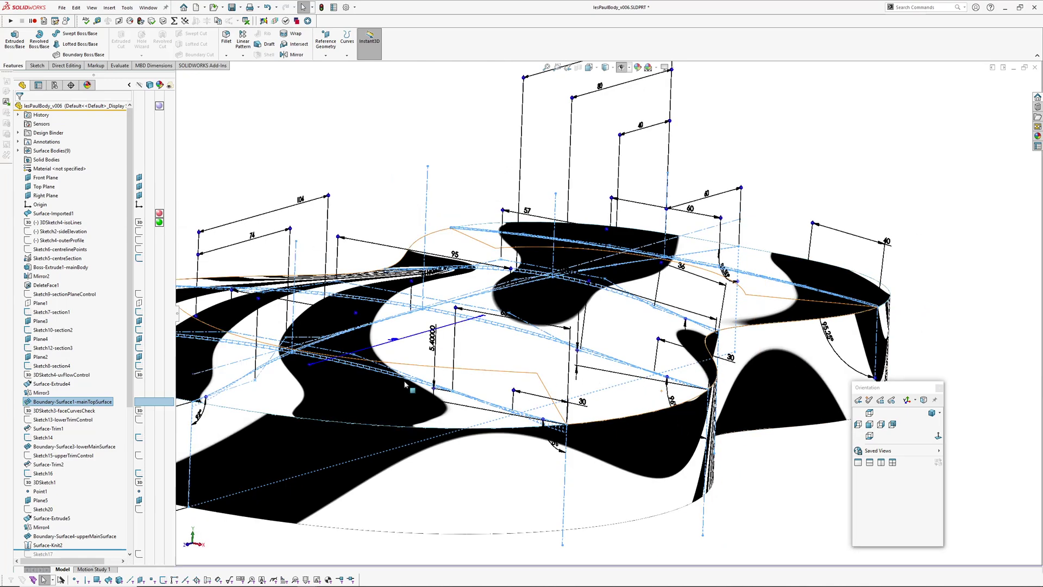
# Roll the model back to just before the 3DSketch3-faceCurvesCheck sketch.
pyautogui.scroll(2, 336, 379)
pyautogui.moveTo(340, 380); pyautogui.dragTo(381, 429, button='middle')
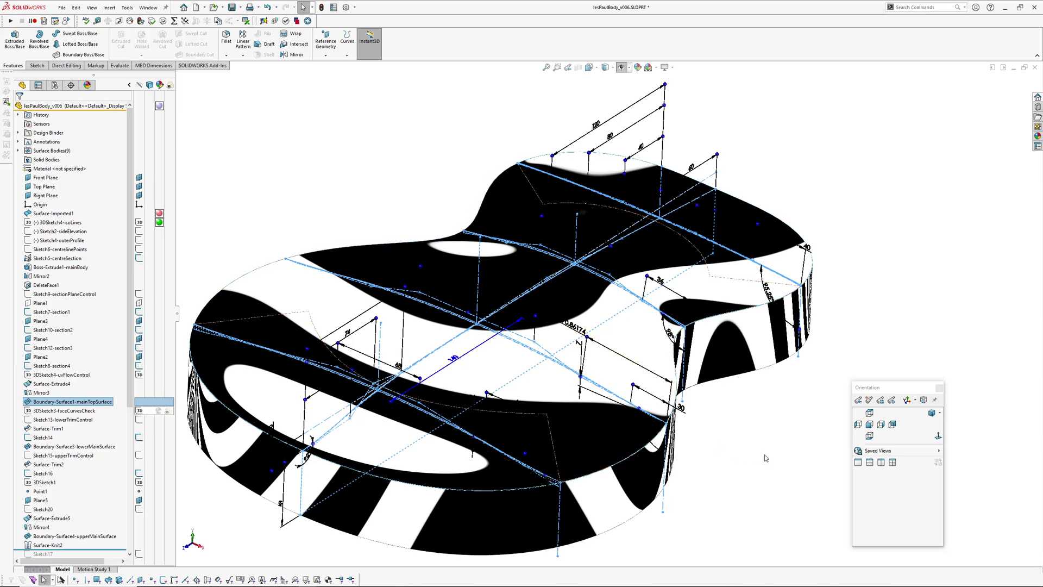
pyautogui.click(63, 411)
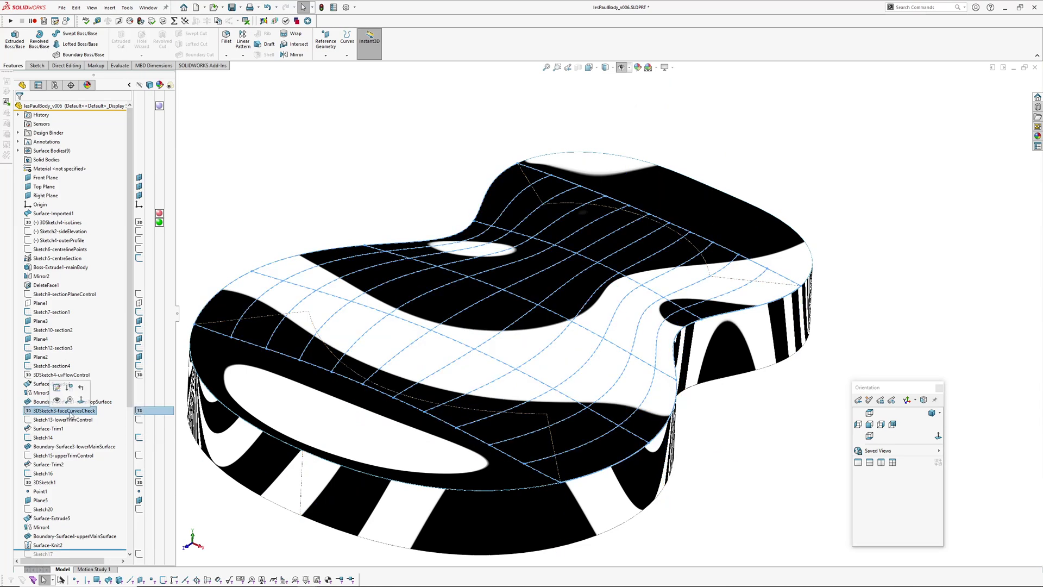
pyautogui.click(81, 389)
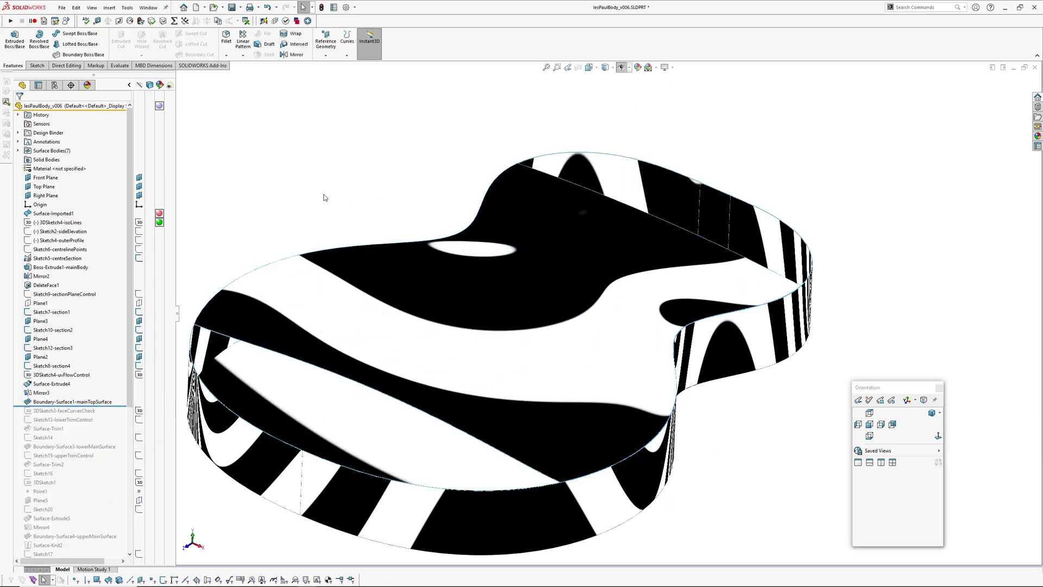
# Show the main top surface's dimensions and set the Sketch10-section2 control vertex distance from the body edge to about 72.46 with Instant3D.
pyautogui.moveTo(543, 326)
pyautogui.mouseDown(button='middle')
pyautogui.moveTo(554, 370)
pyautogui.moveTo(531, 435)
pyautogui.moveTo(542, 389)
pyautogui.moveTo(523, 381)
pyautogui.moveTo(542, 270)
pyautogui.mouseUp(button='middle')
pyautogui.press('z')
pyautogui.press('z')
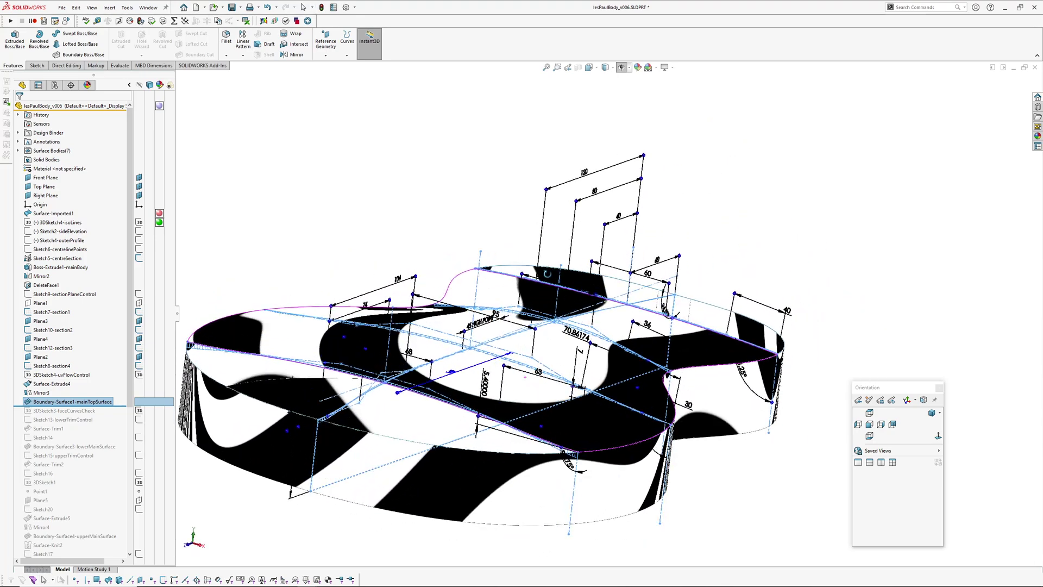
pyautogui.scroll(-4, 575, 341)
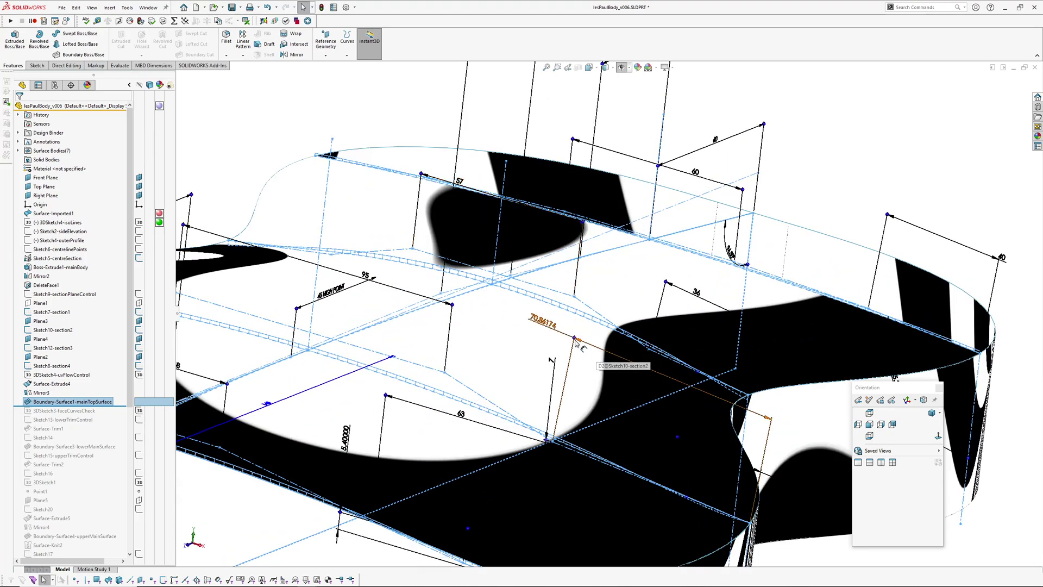
pyautogui.click(575, 339)
pyautogui.moveTo(587, 344); pyautogui.dragTo(543, 334)
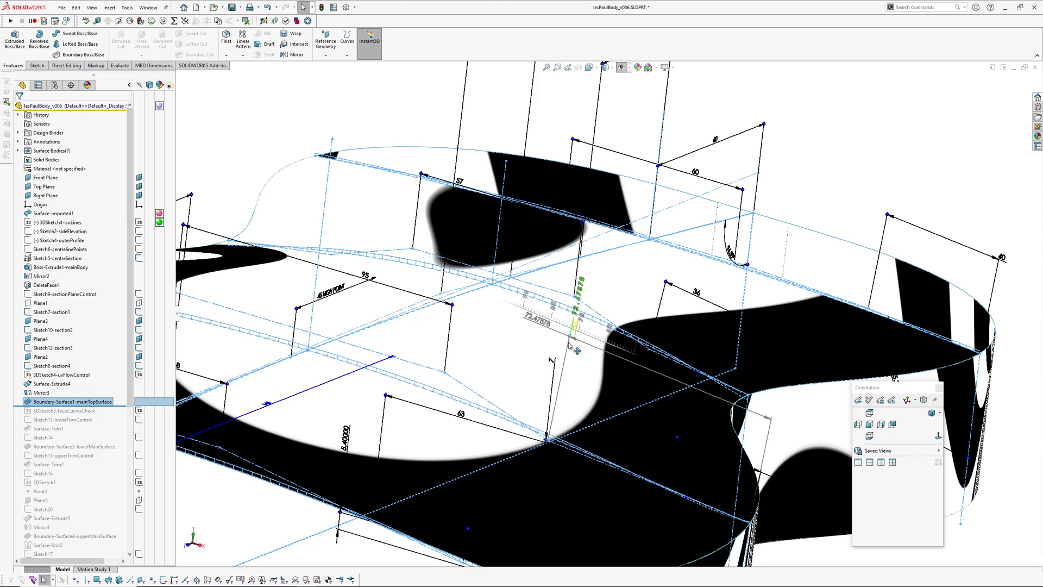
pyautogui.moveTo(568, 341); pyautogui.dragTo(568, 342)
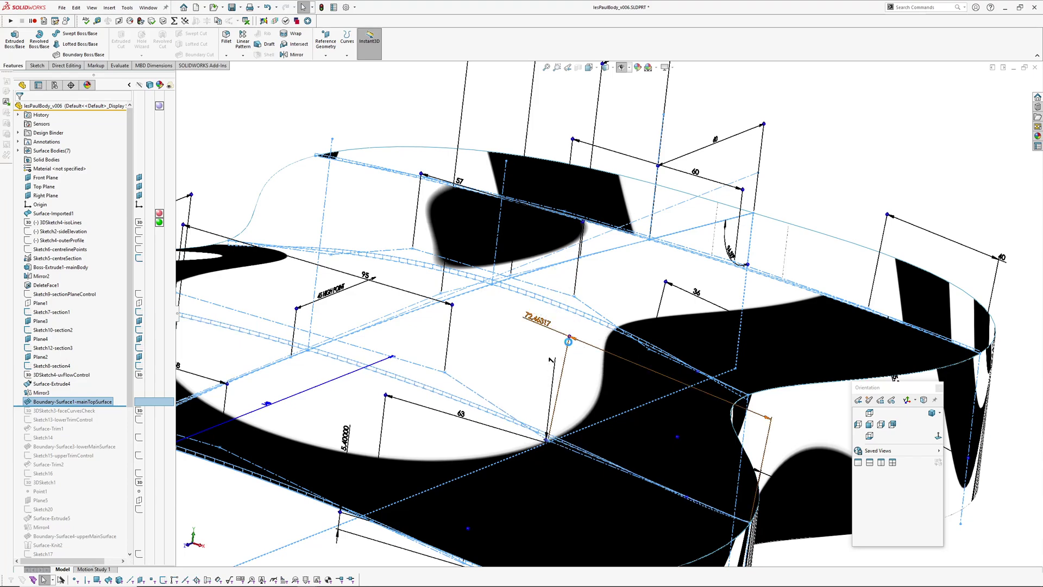
# Shorten the 36 mm control vertex dimension on the neighbouring section near the waist to about 33.69 with Instant3D.
pyautogui.scroll(3, 569, 346)
pyautogui.moveTo(571, 347); pyautogui.dragTo(565, 316, button='middle')
pyautogui.scroll(-2, 584, 332)
pyautogui.scroll(-1, 583, 335)
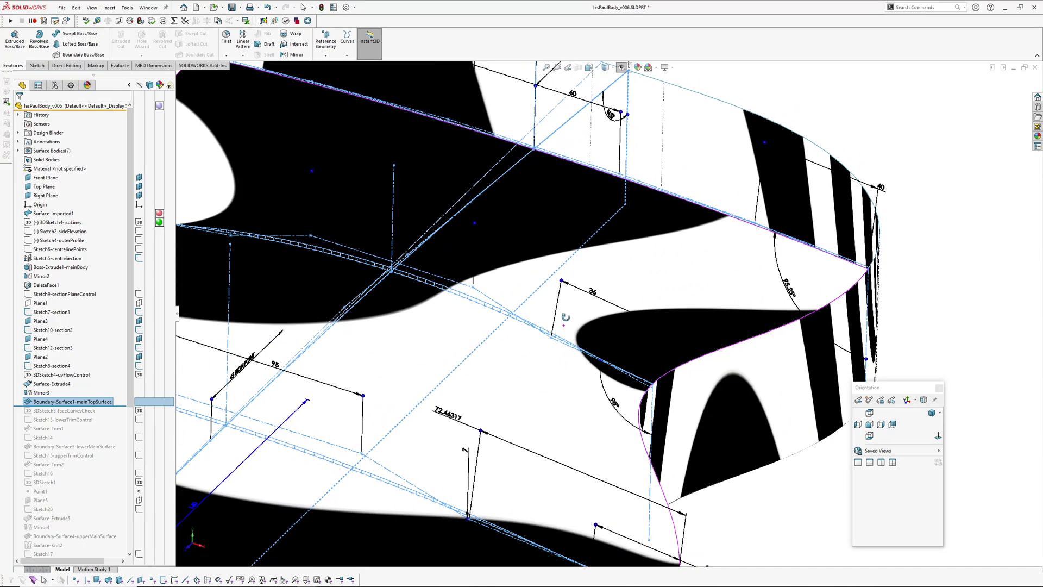
pyautogui.moveTo(561, 281); pyautogui.dragTo(616, 313)
pyautogui.scroll(3, 578, 359)
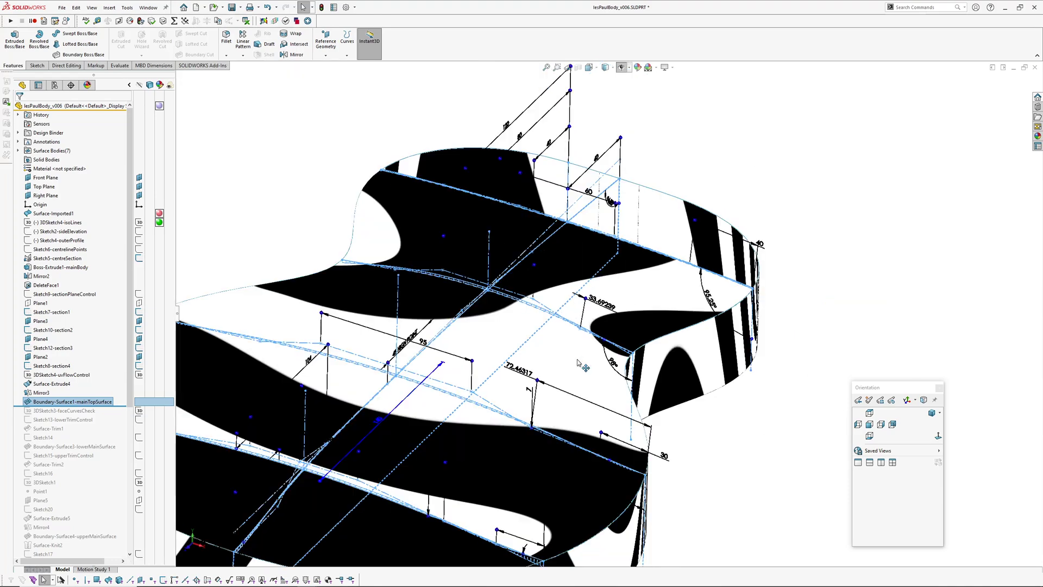
# Deselect the main top surface, turn off Zebra Stripes and examine the shaded body's highlights from several angles.
pyautogui.moveTo(593, 348); pyautogui.dragTo(547, 420, button='middle')
pyautogui.press('z')
pyautogui.click(668, 472)
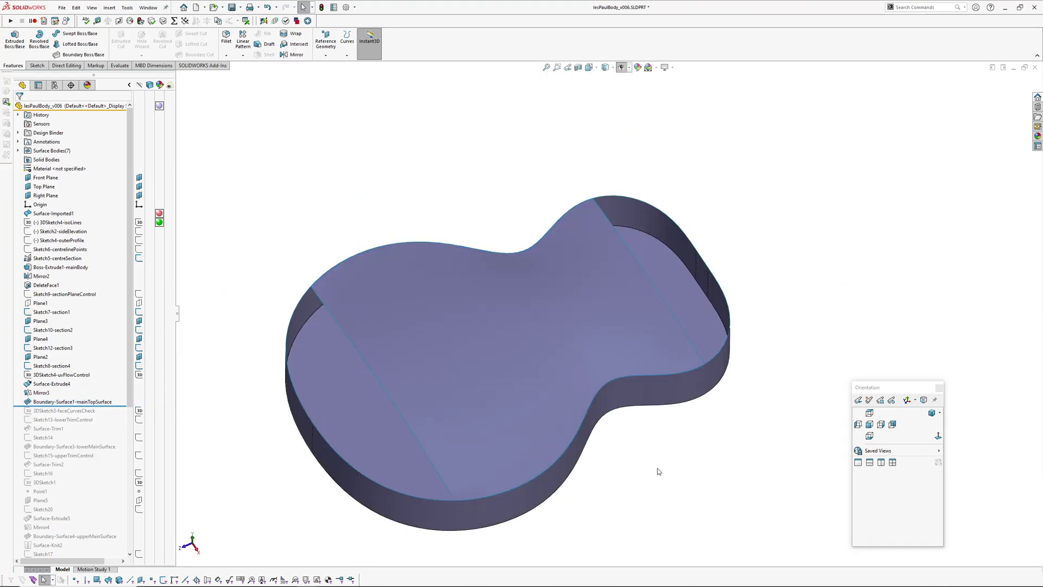
pyautogui.moveTo(658, 472); pyautogui.dragTo(510, 227, button='middle')
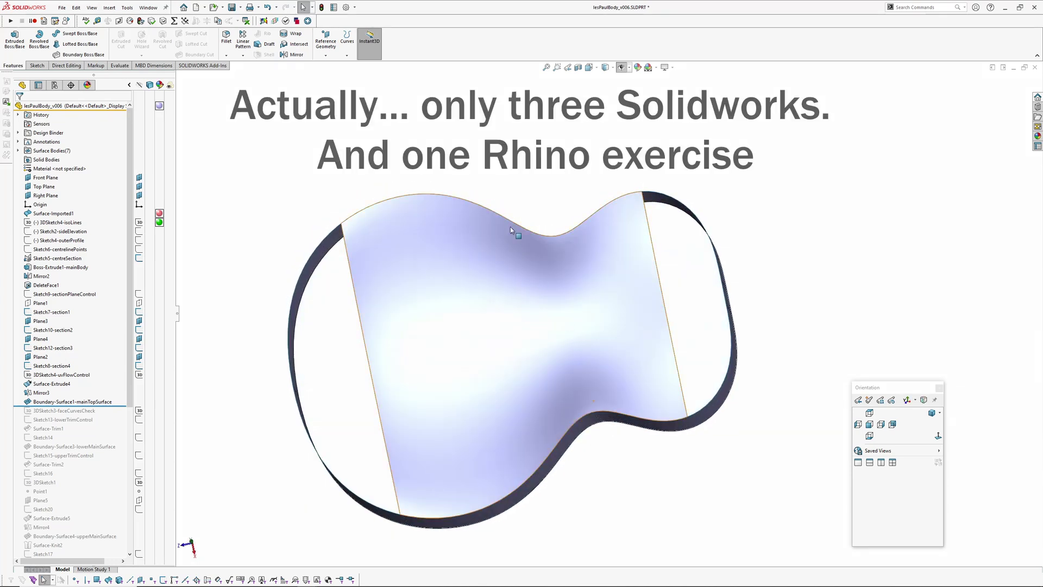
pyautogui.moveTo(539, 186)
pyautogui.mouseDown(button='middle')
pyautogui.moveTo(538, 228)
pyautogui.moveTo(561, 170)
pyautogui.mouseUp(button='middle')
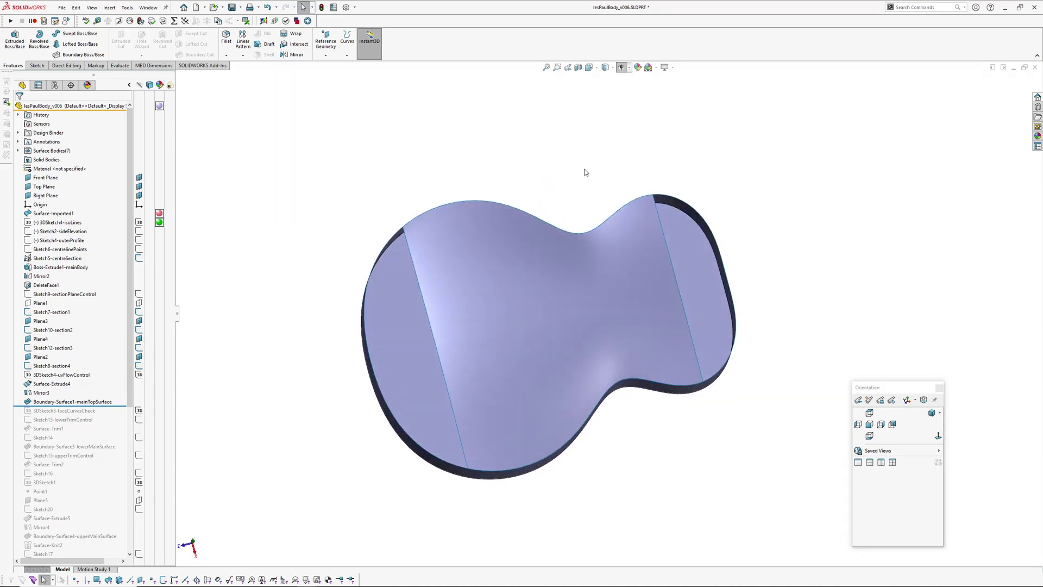